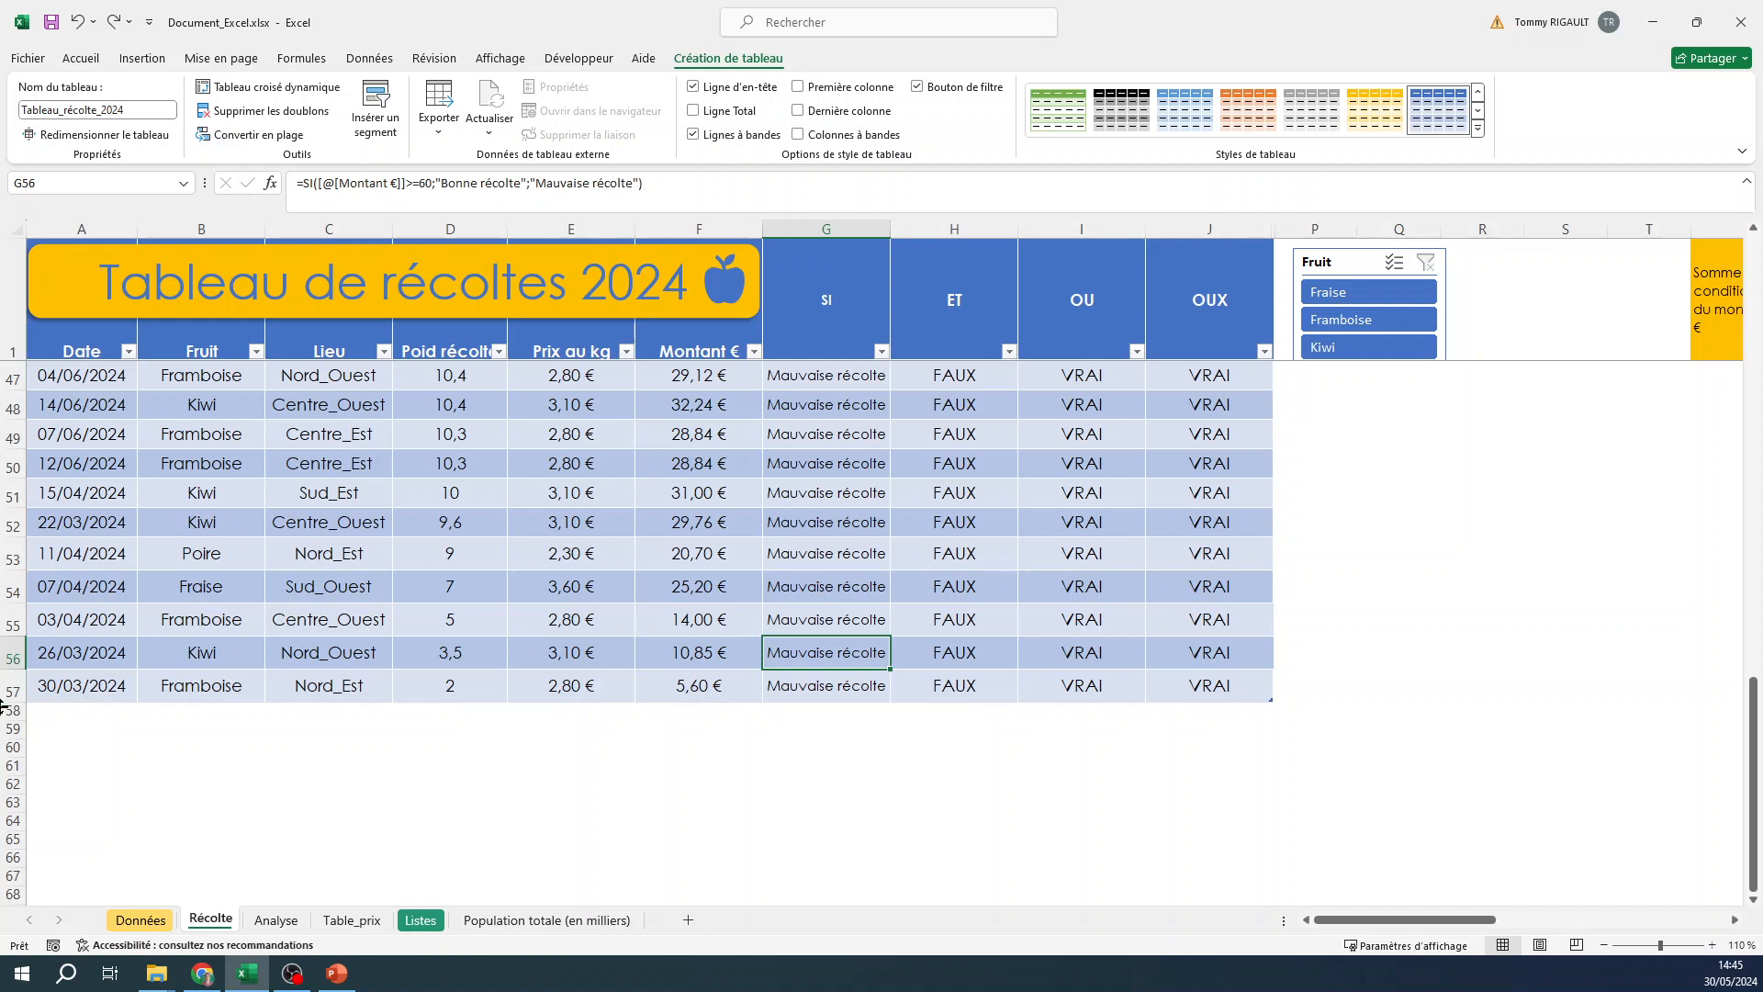
Increase the height of empty rows 58 to 66 and extend the harvest table down to row 63.
drag(9, 710, 17, 872)
click(1004, 803)
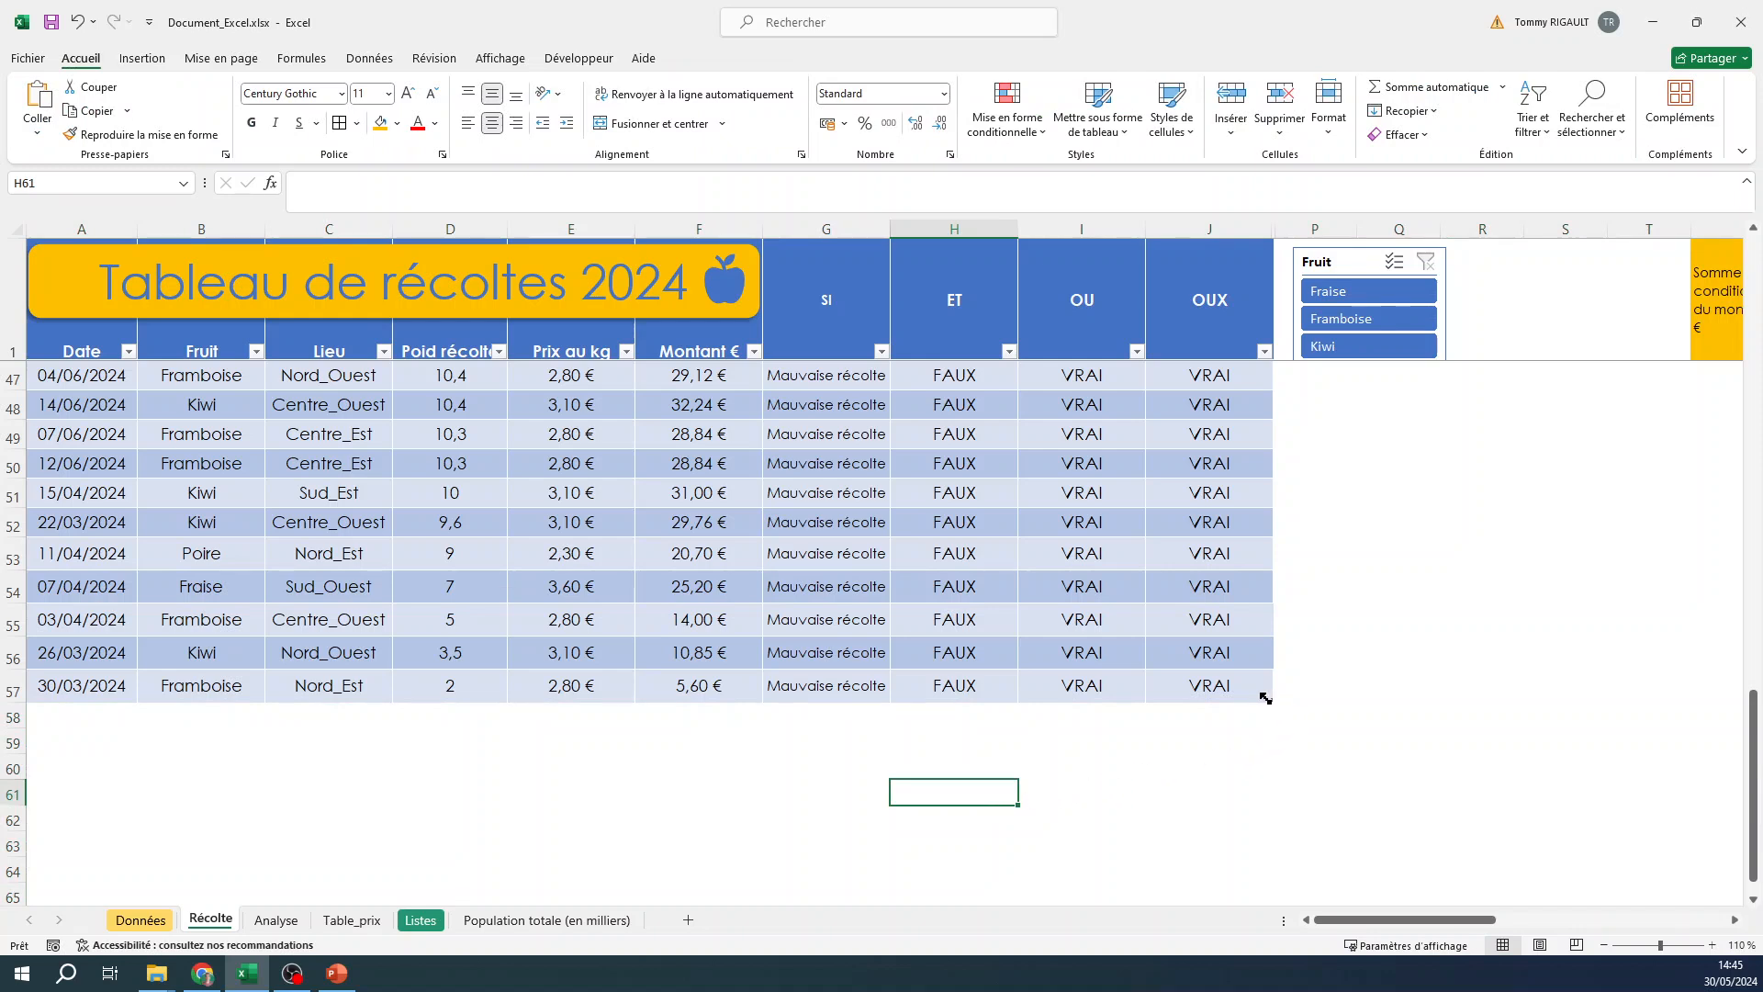
click(1082, 618)
drag(1270, 701, 1272, 843)
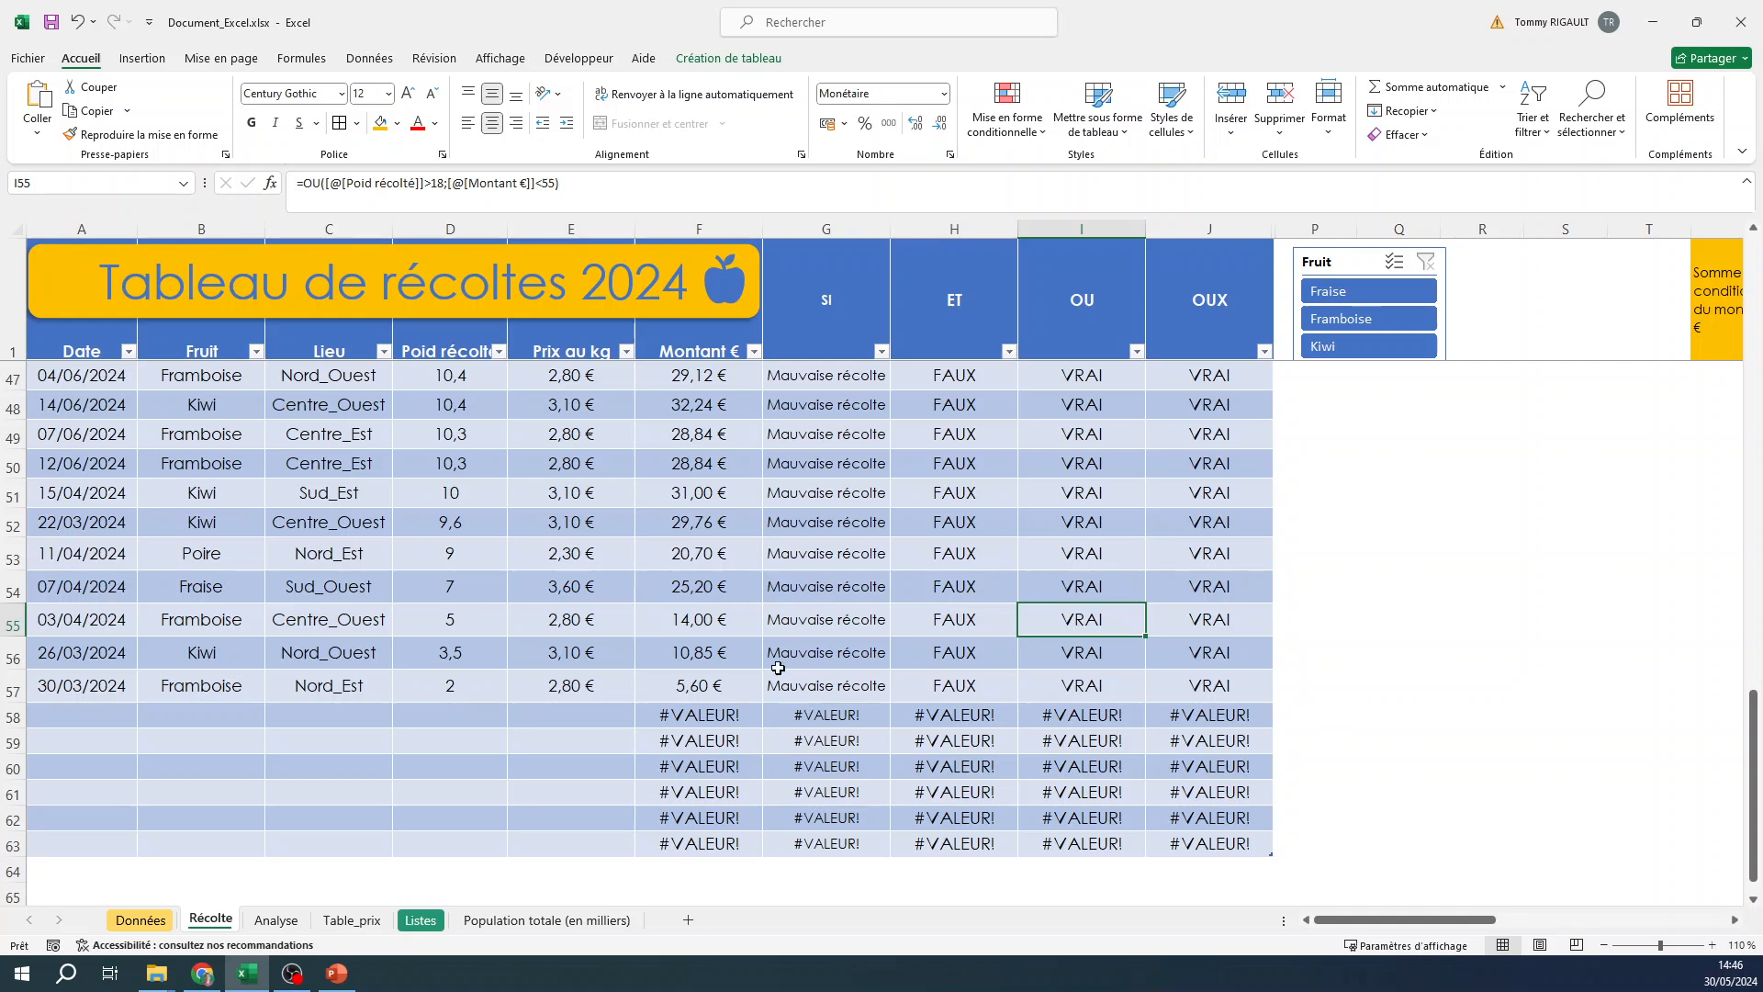
Examine the Montant € formulas in the added rows and compare them with the one in row 57.
click(715, 717)
click(703, 742)
click(706, 770)
click(697, 716)
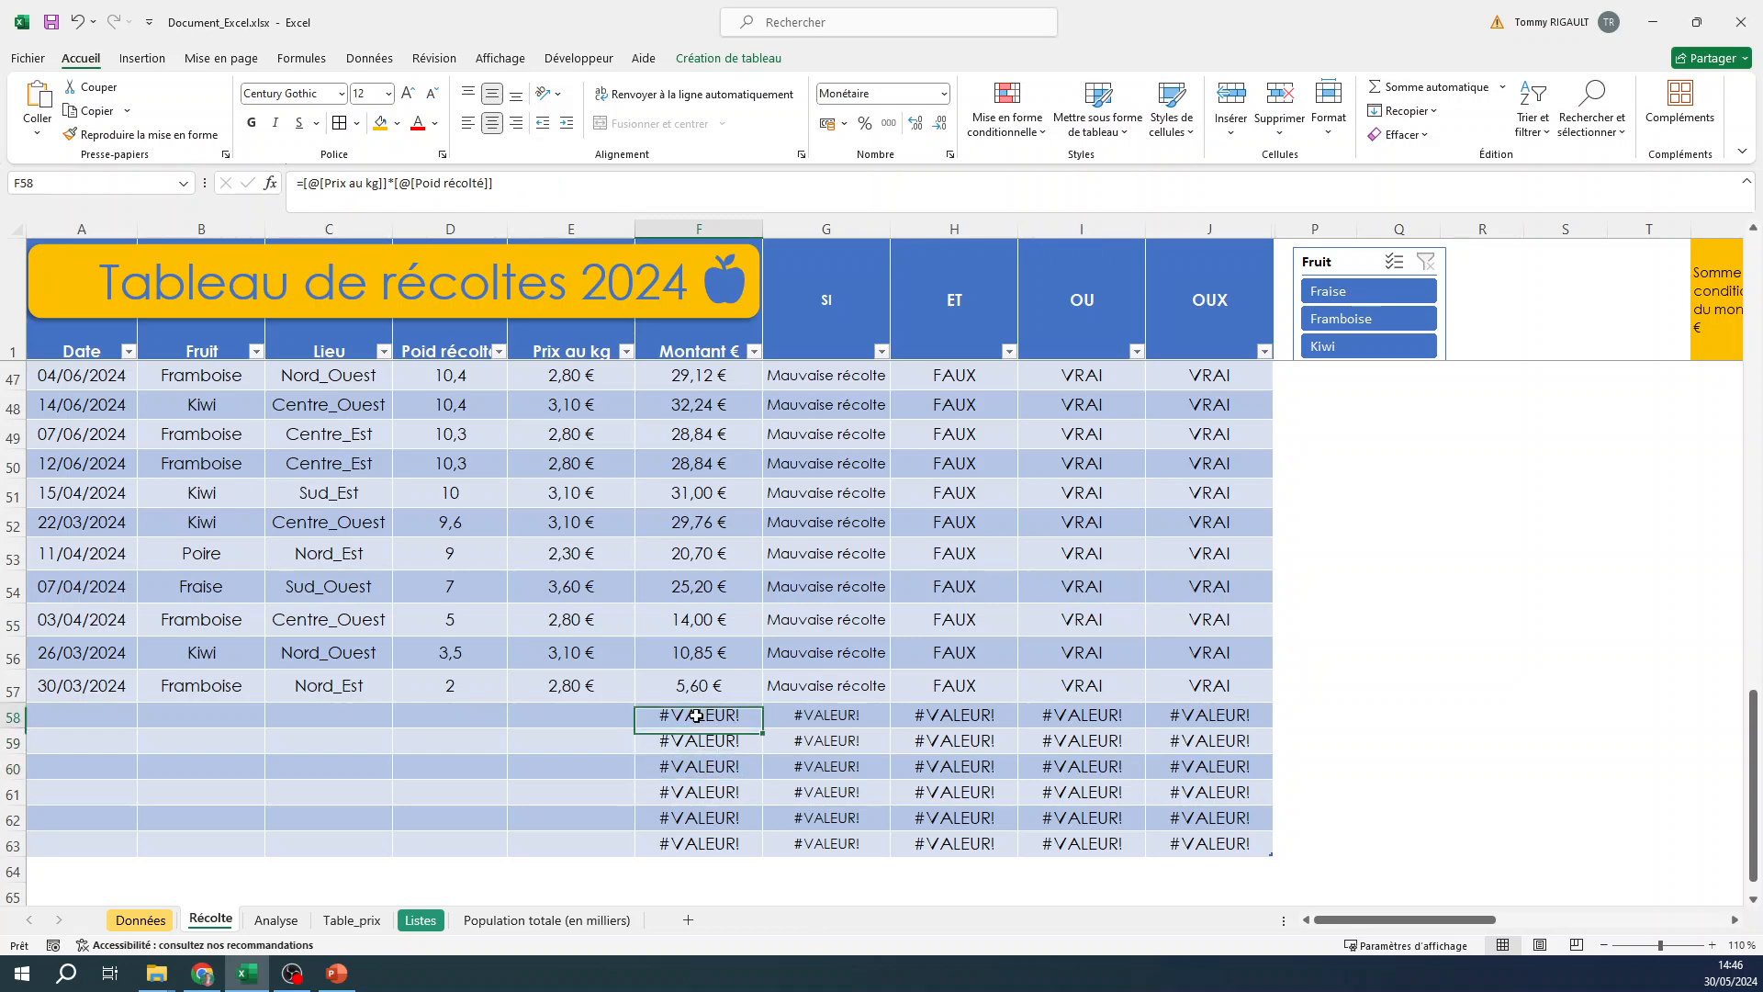
click(523, 179)
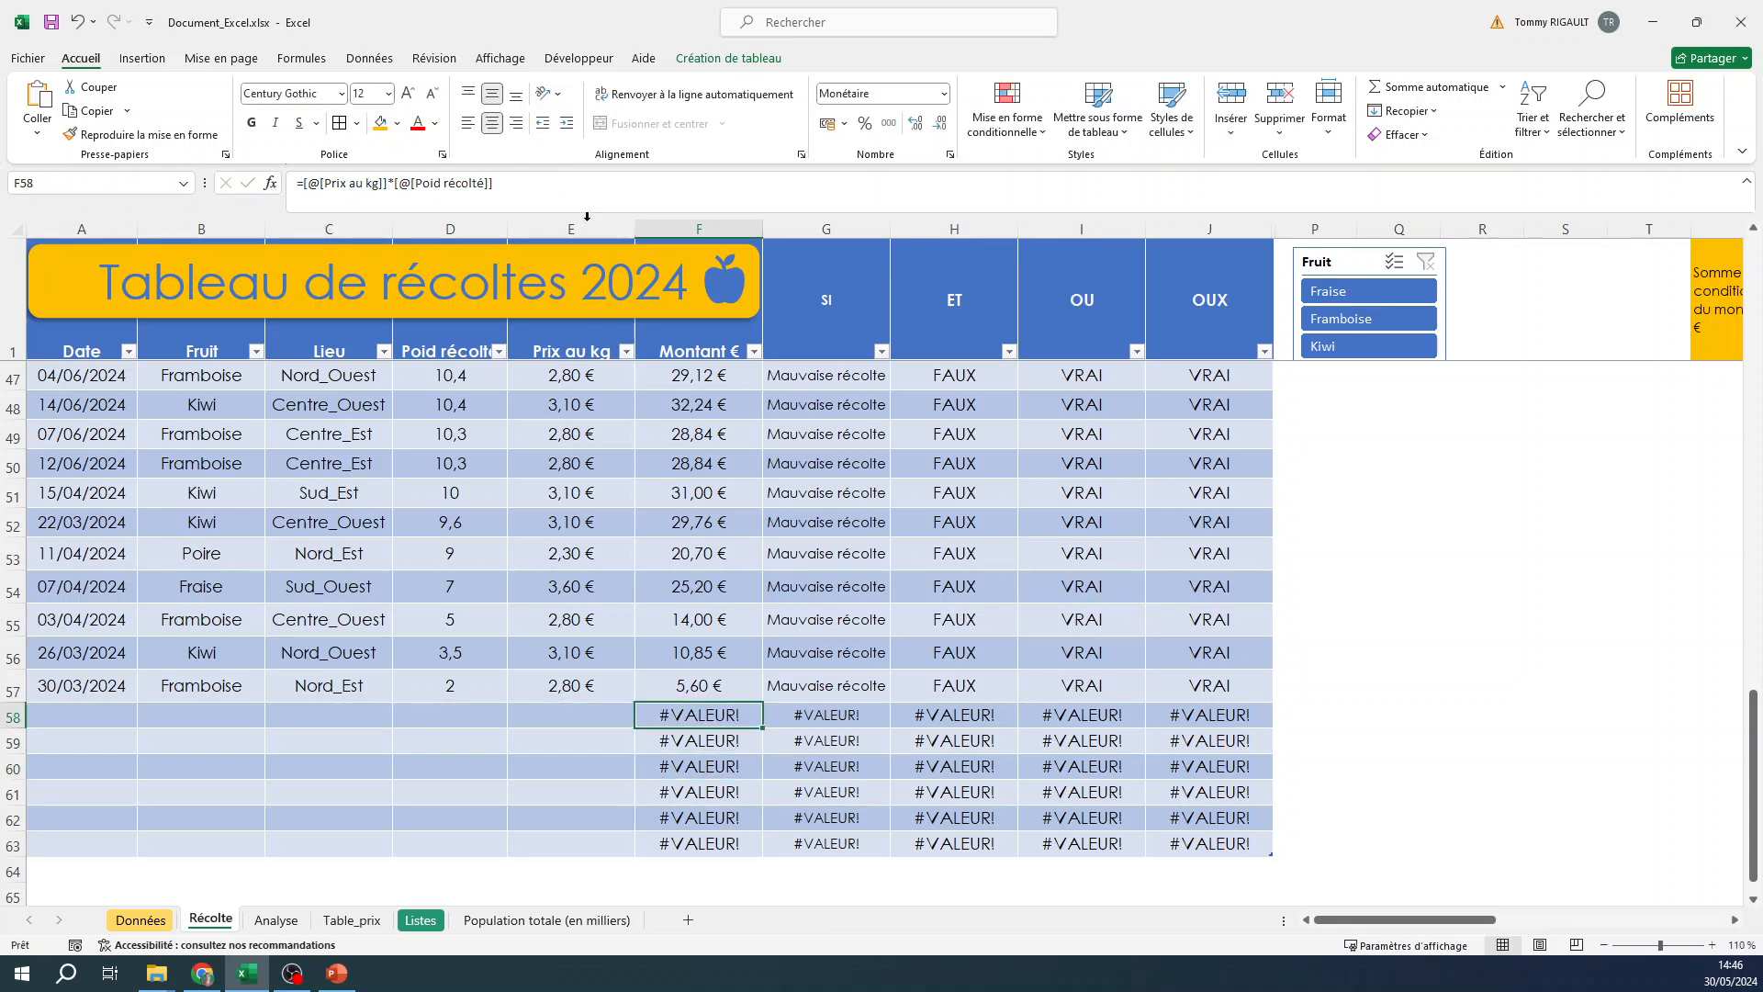
key(Escape)
click(730, 689)
double_click(707, 685)
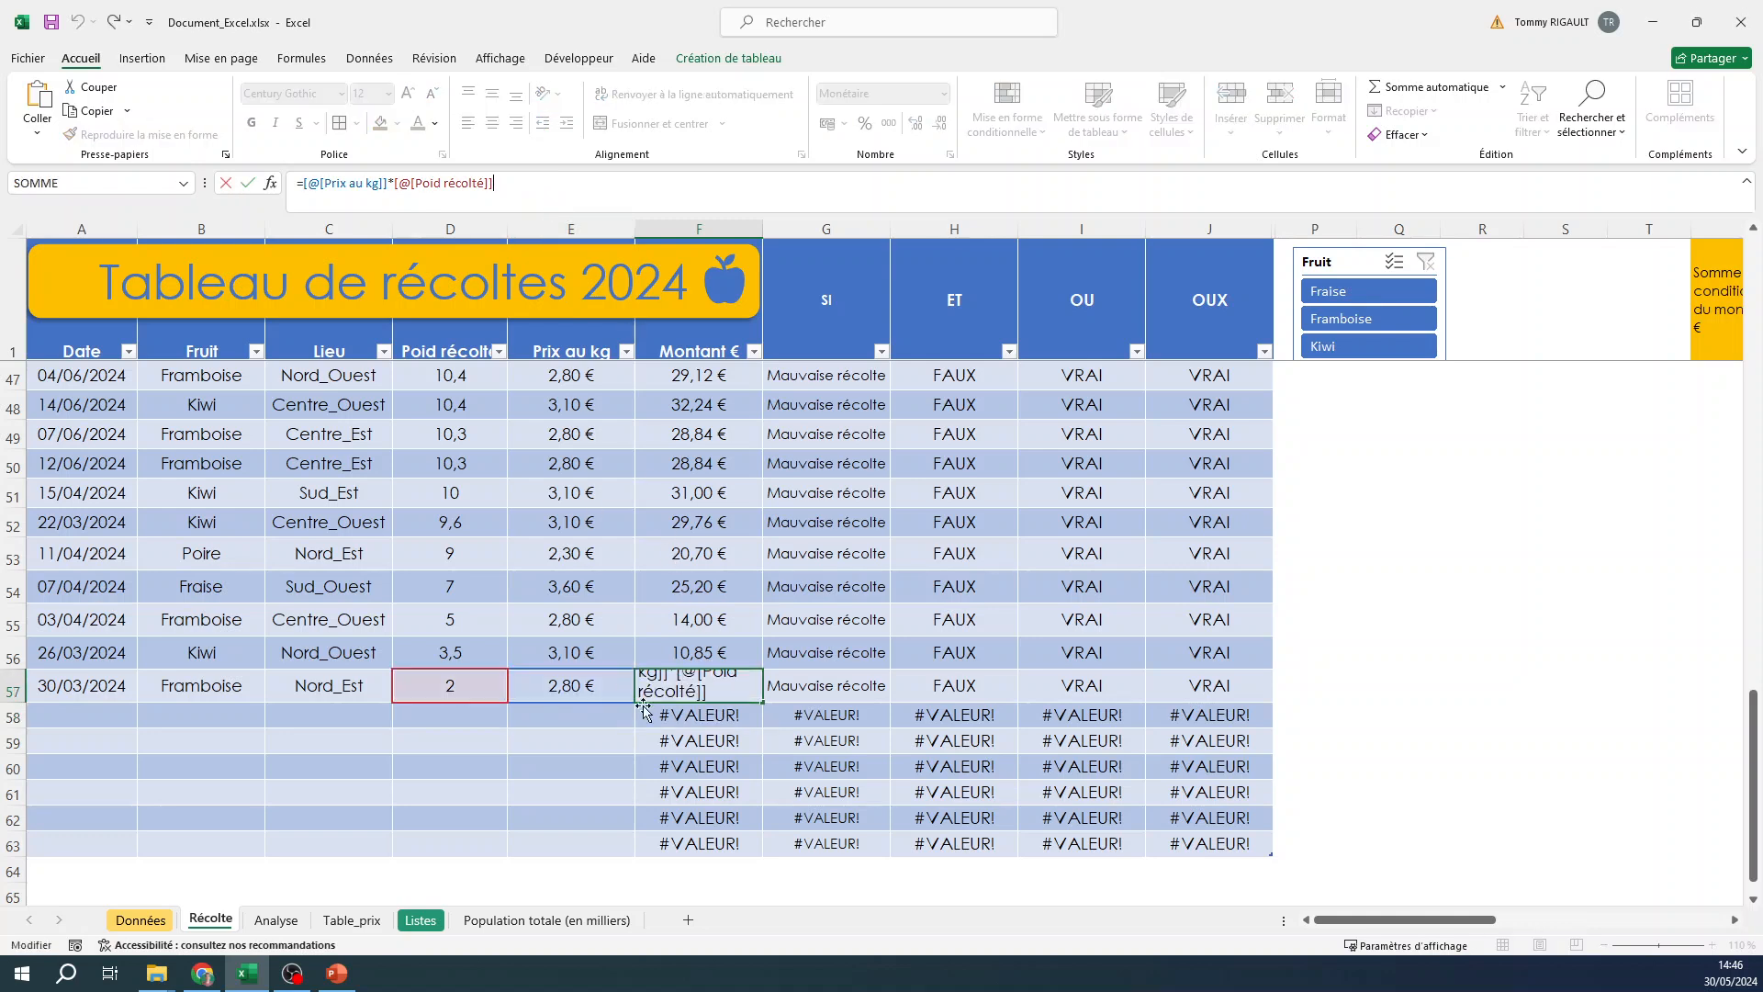
key(Return)
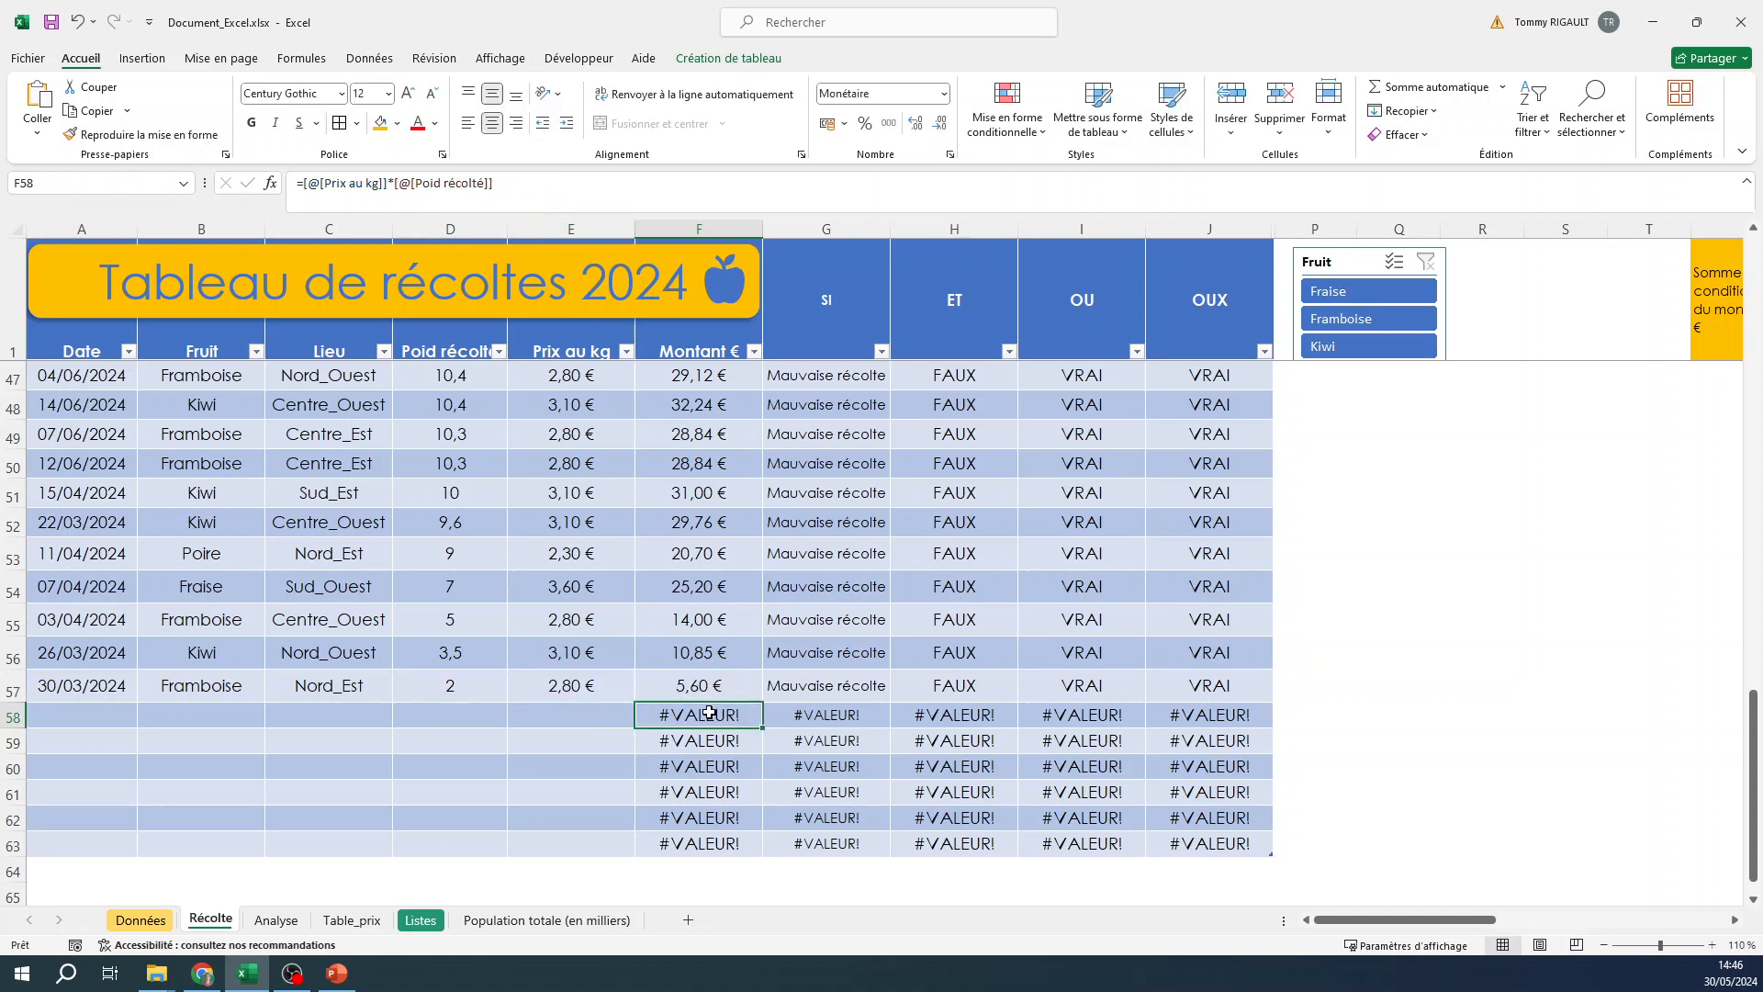
click(536, 185)
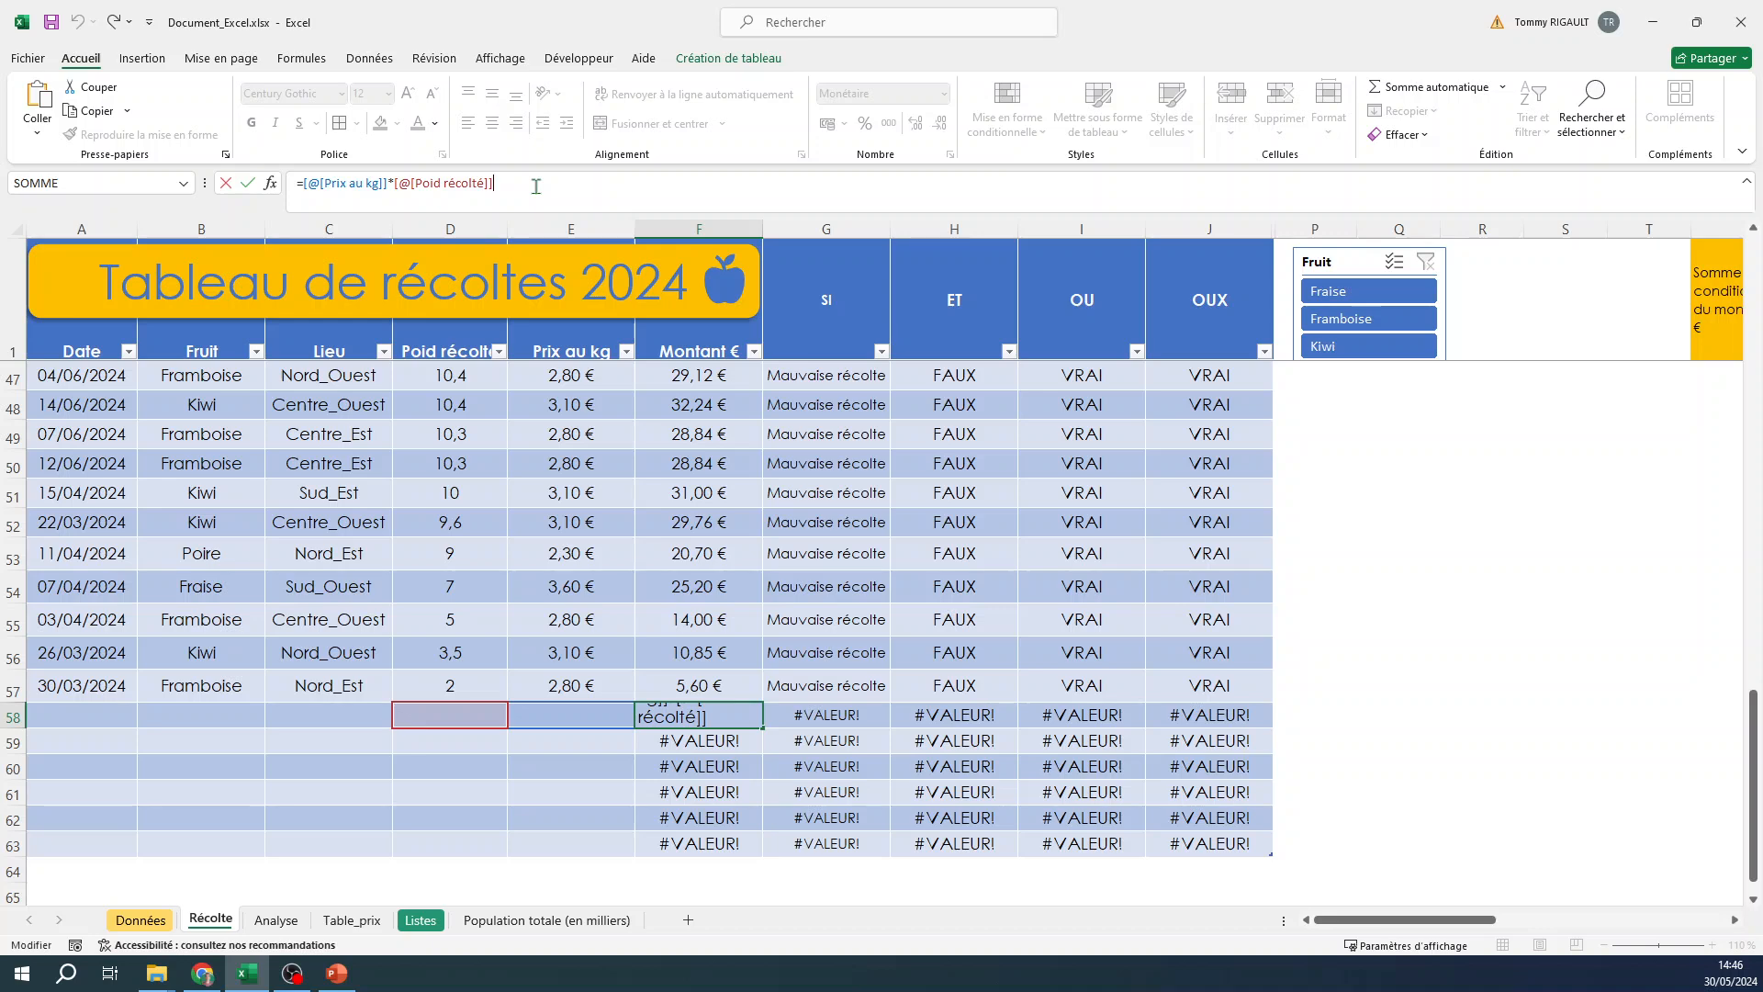
key(Escape)
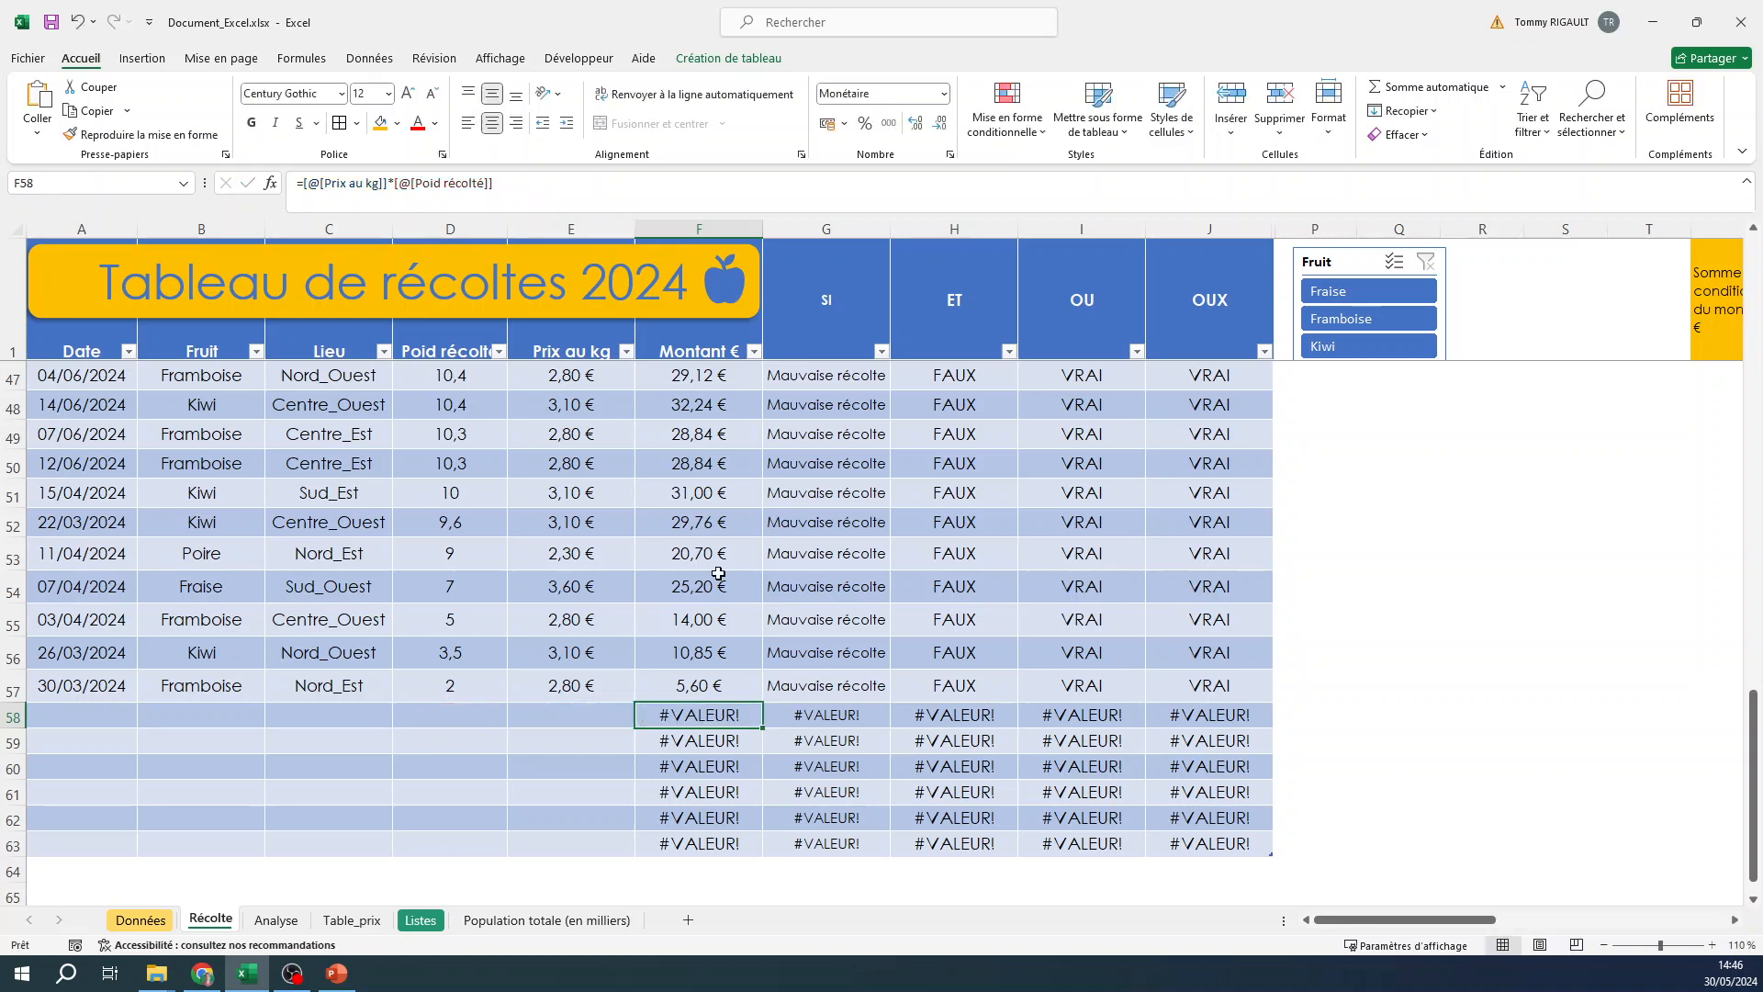
Wrap the Montant € formula in F2 with SIERREUR so that errors return 0: =SIERREUR([@[Prix au kg]]*[@[Poid récolté]];0).
scroll(693, 551, up, 15)
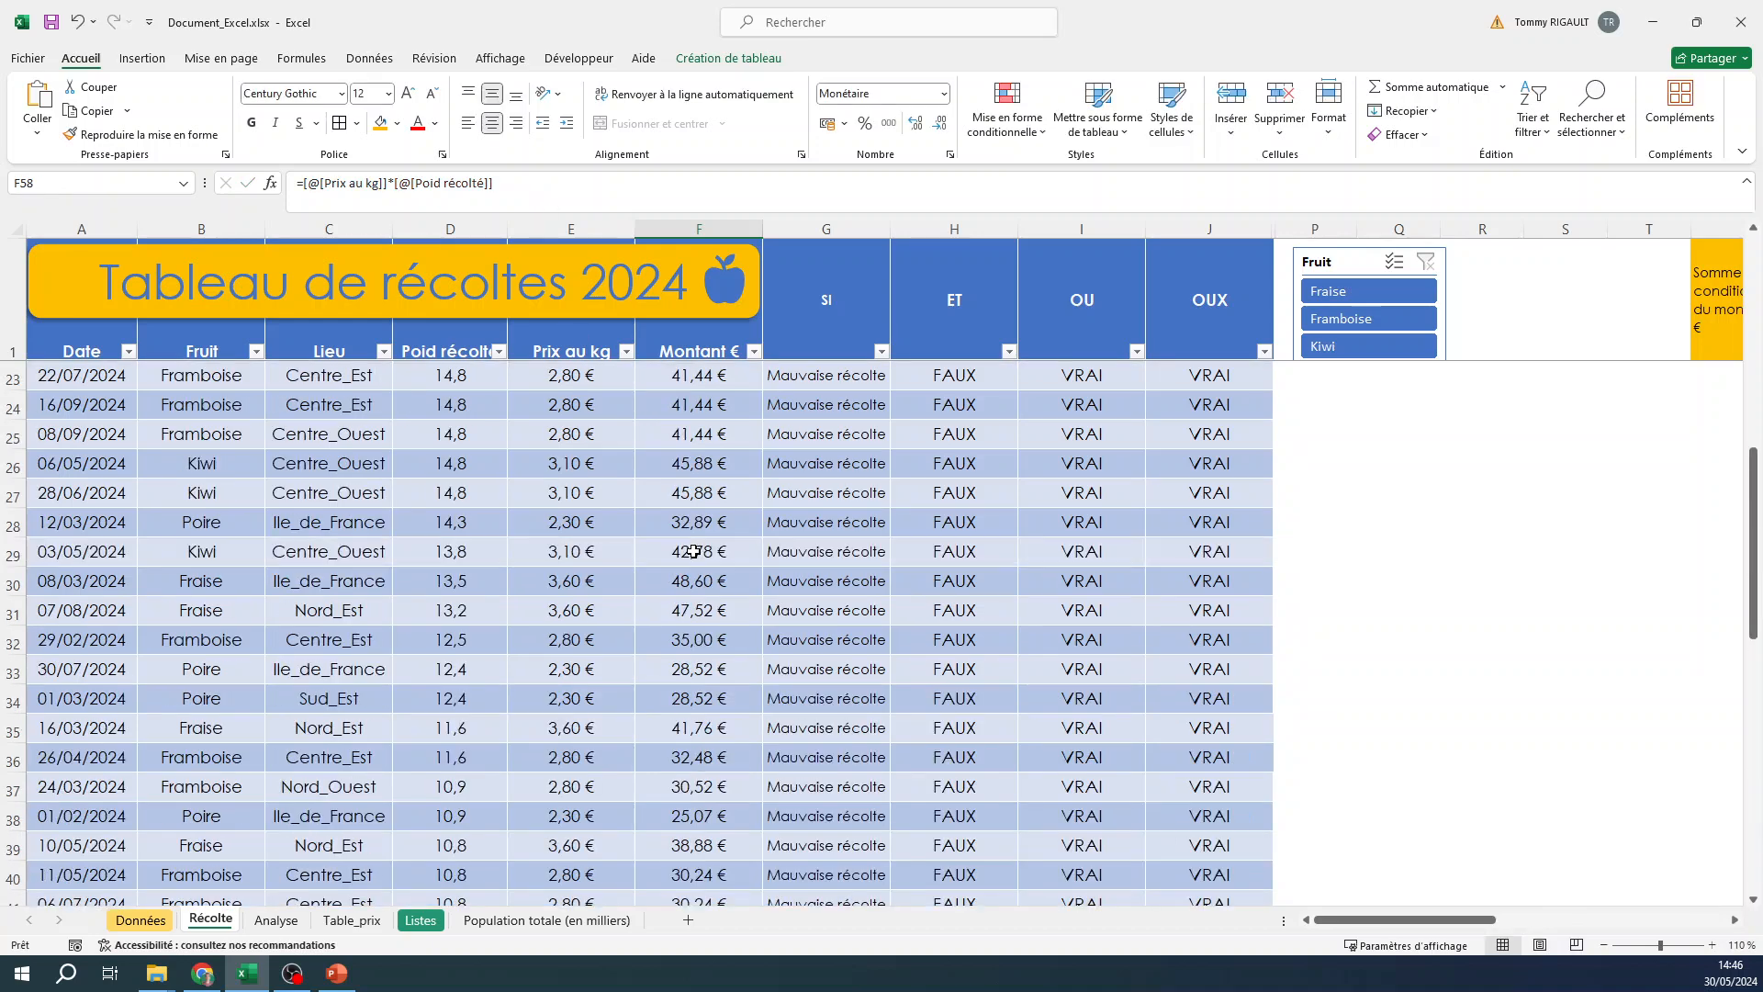
click(698, 372)
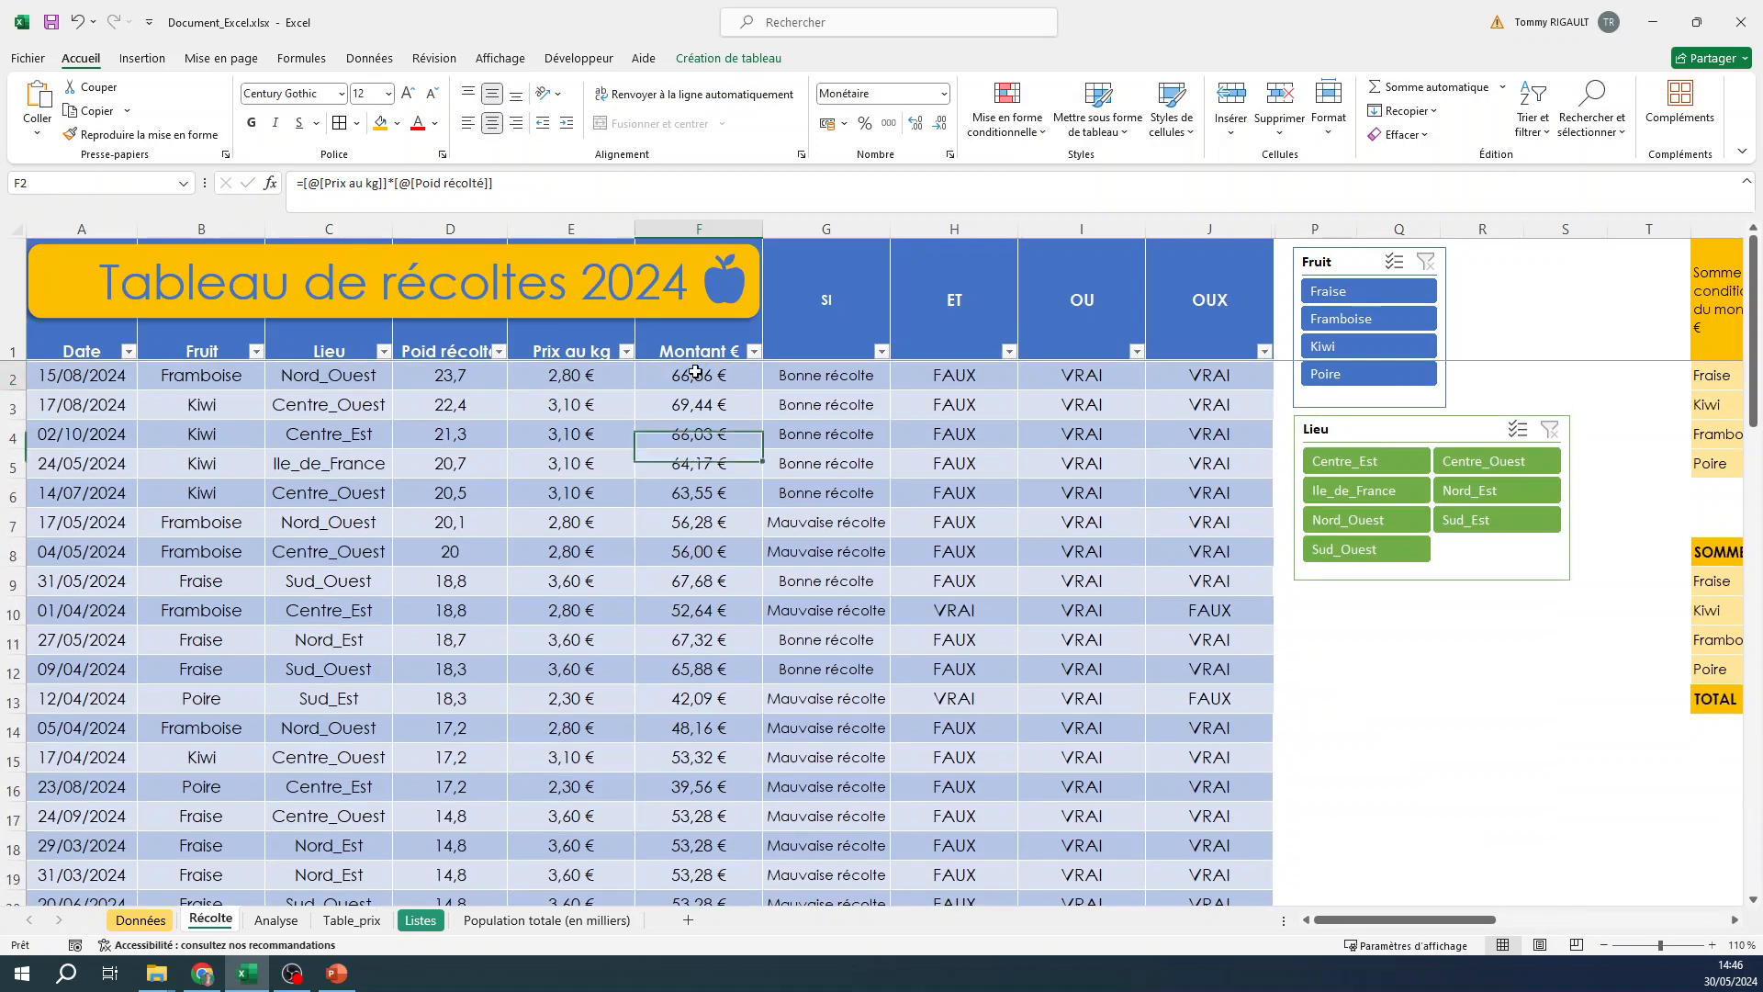
click(304, 184)
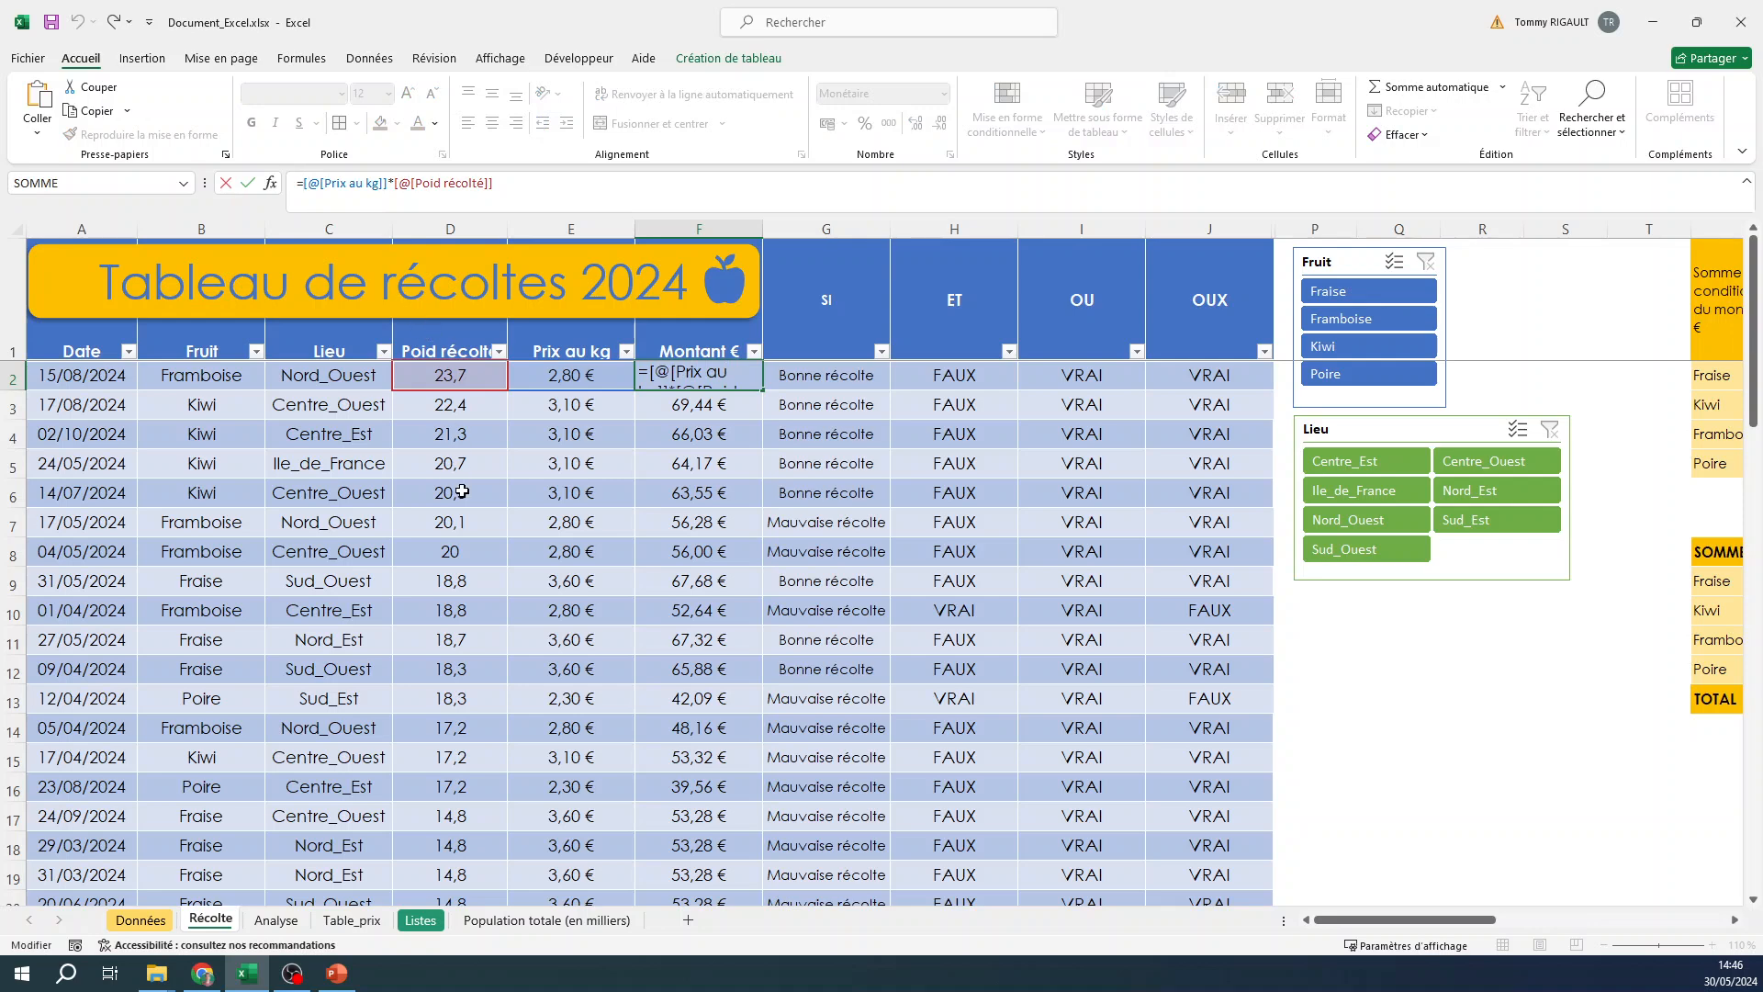
text(SIER)
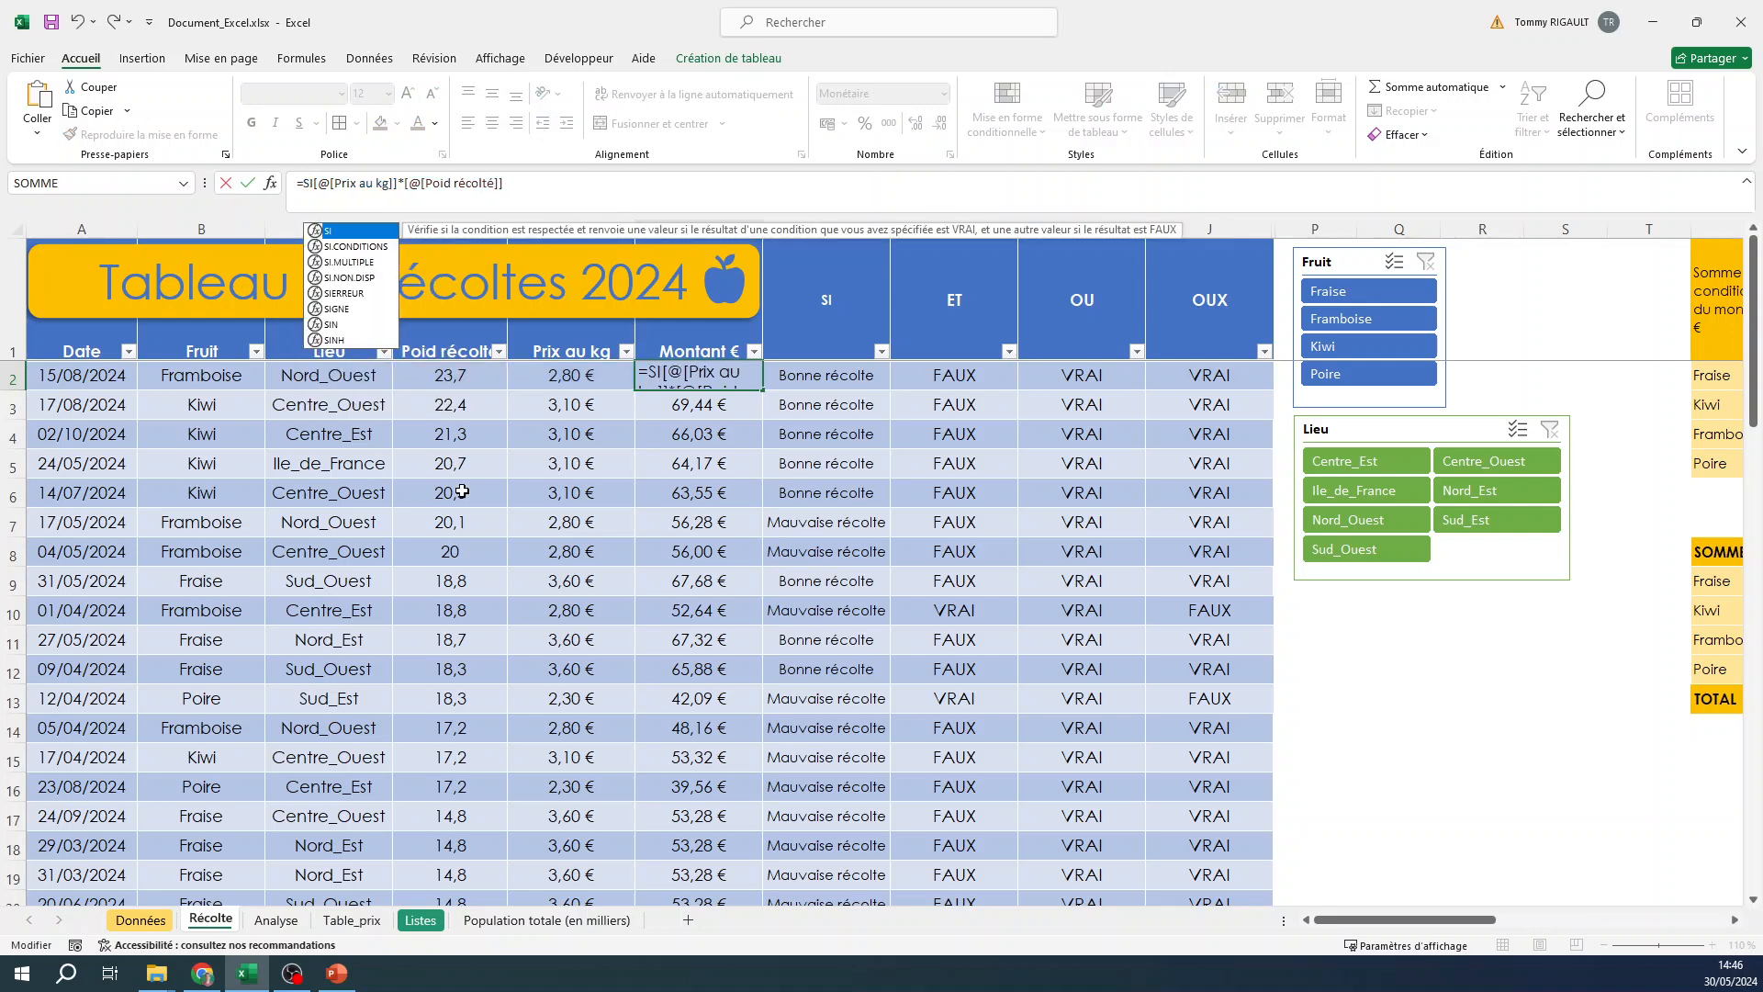
key(Tab)
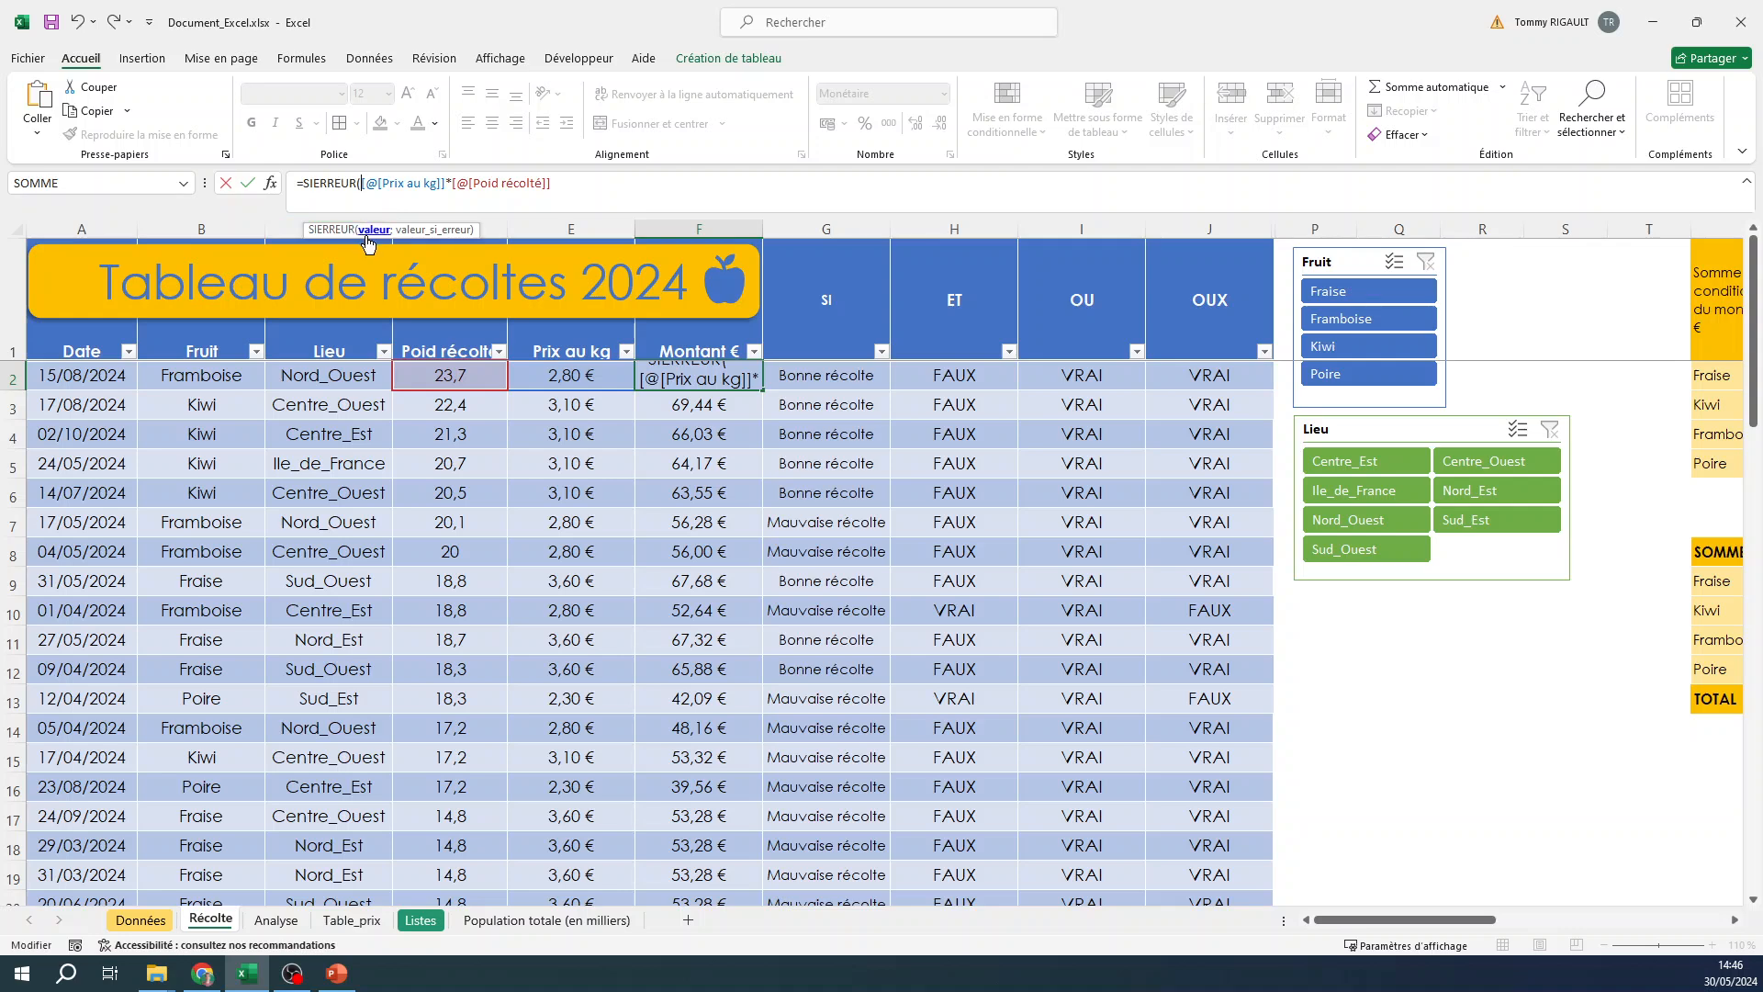
click(579, 181)
text(;0)
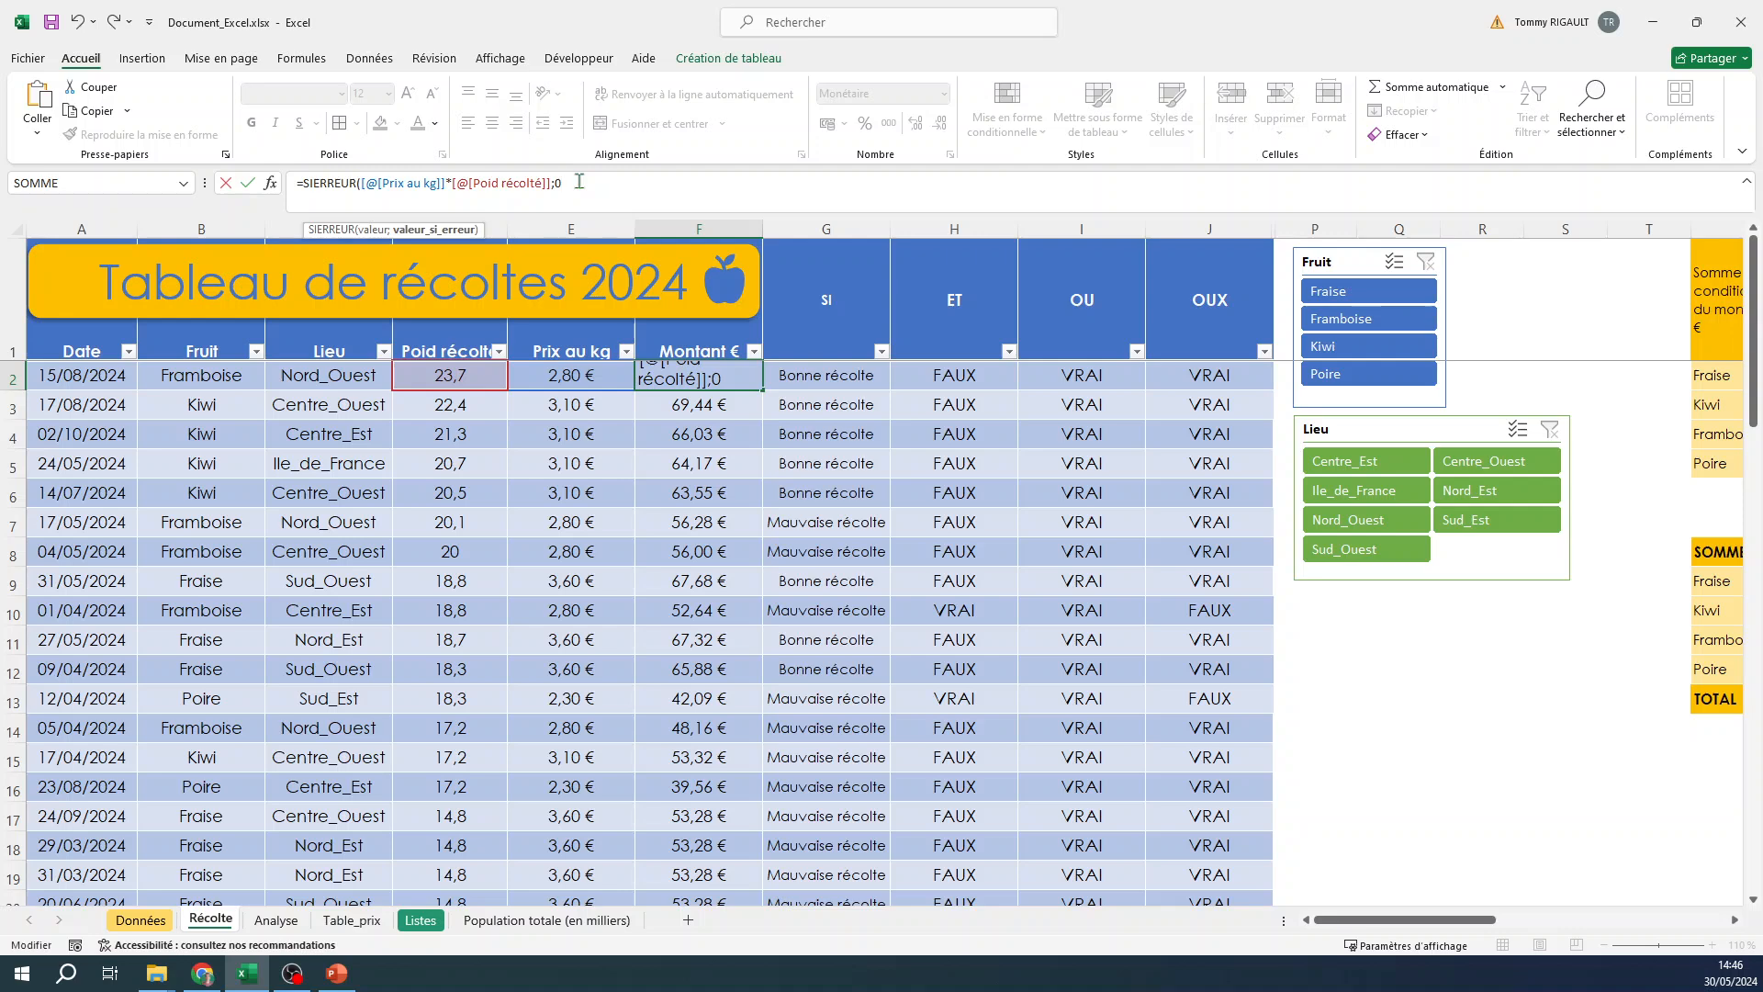
text())
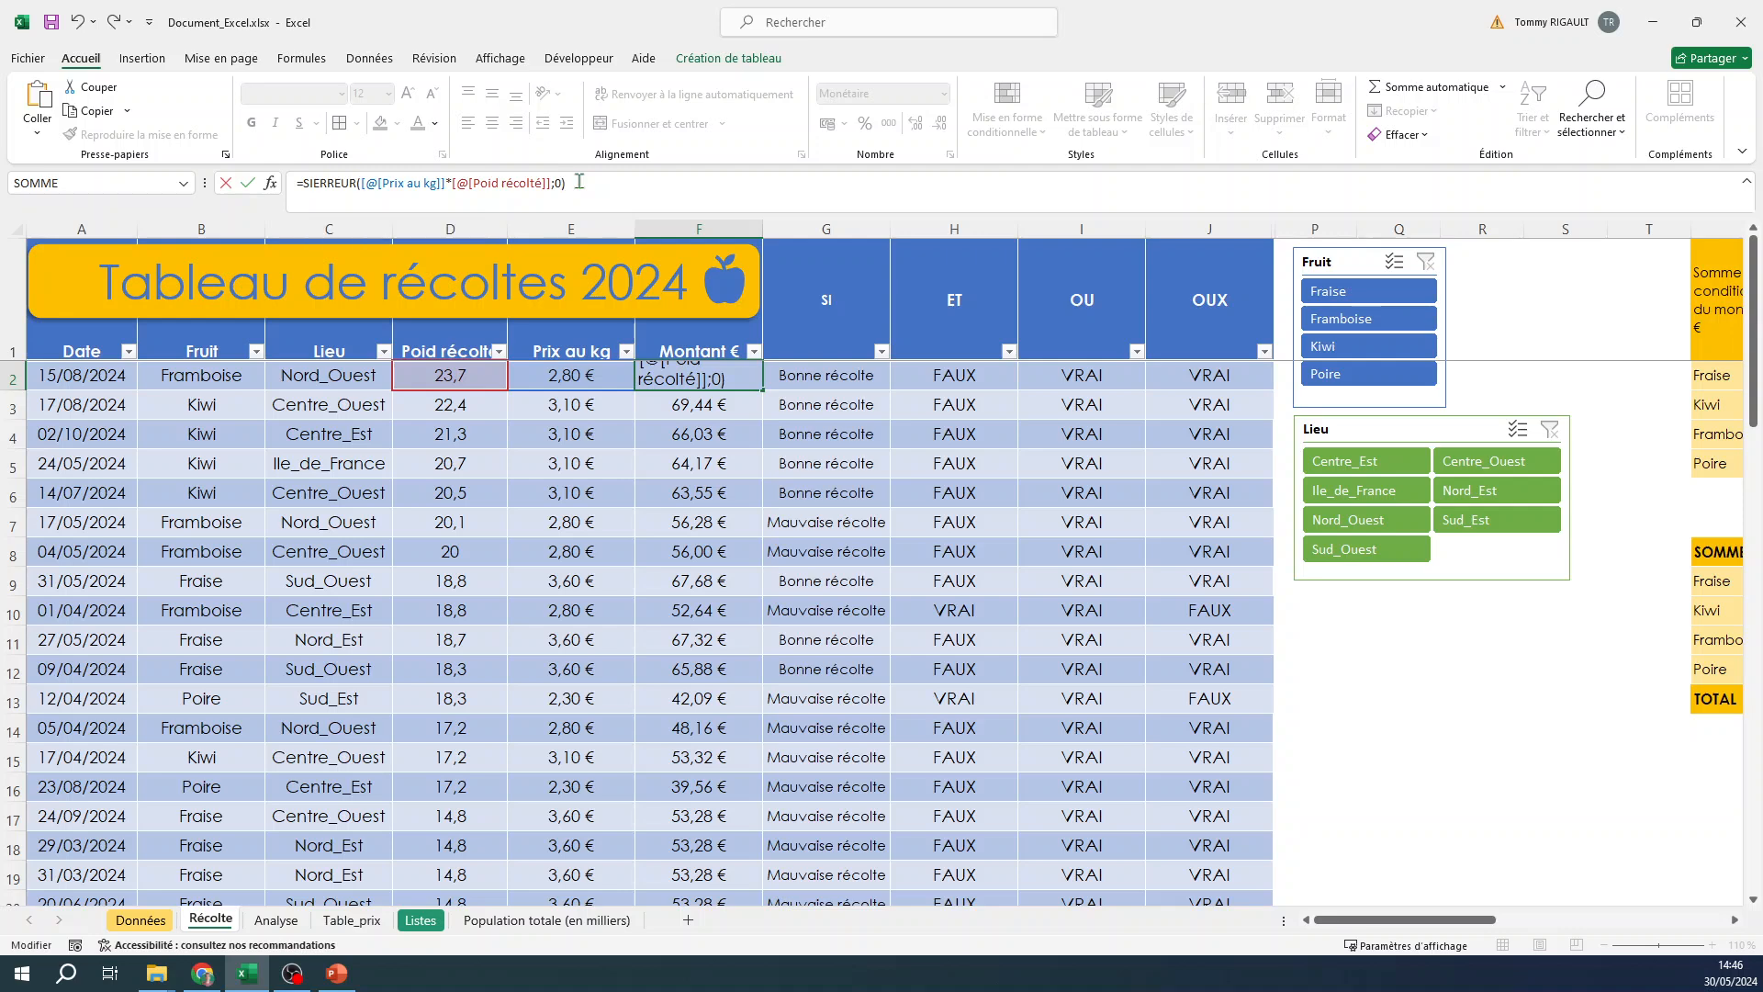
key(Return)
Check the Montant € cells F58:F63 and inspect the value argument of their SIERREUR formula.
drag(732, 378, 714, 767)
scroll(721, 717, down, 2)
drag(700, 539, 702, 661)
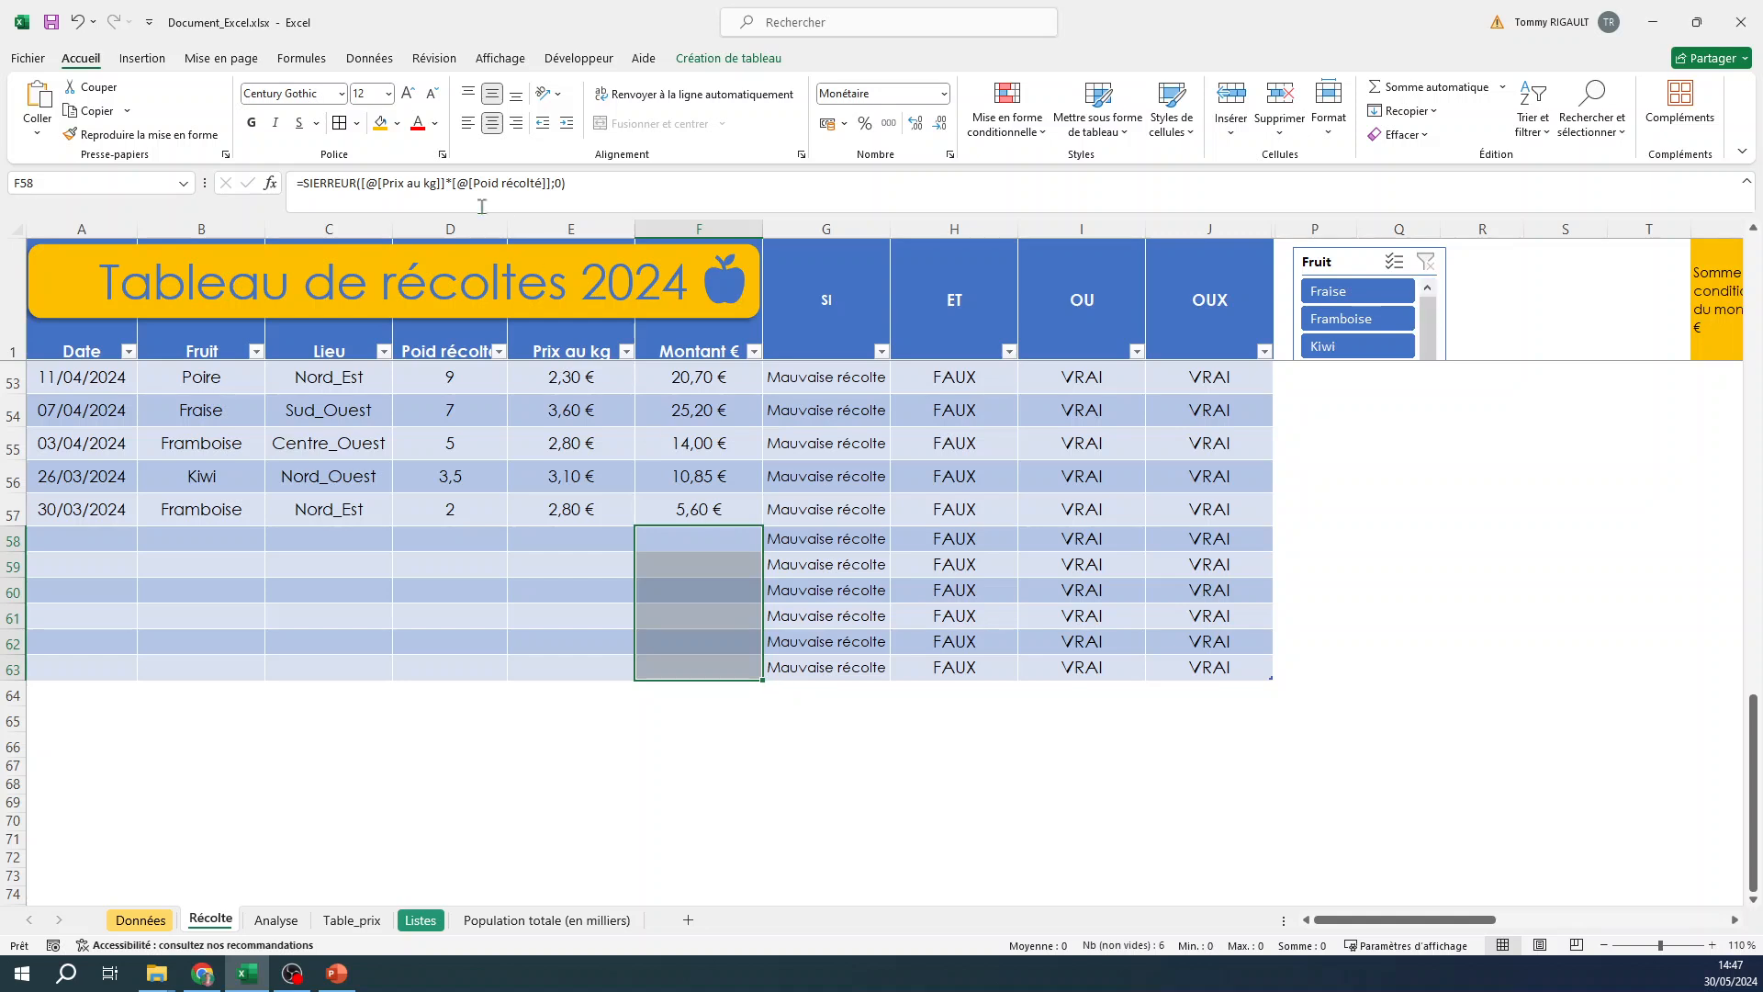
drag(362, 182, 551, 181)
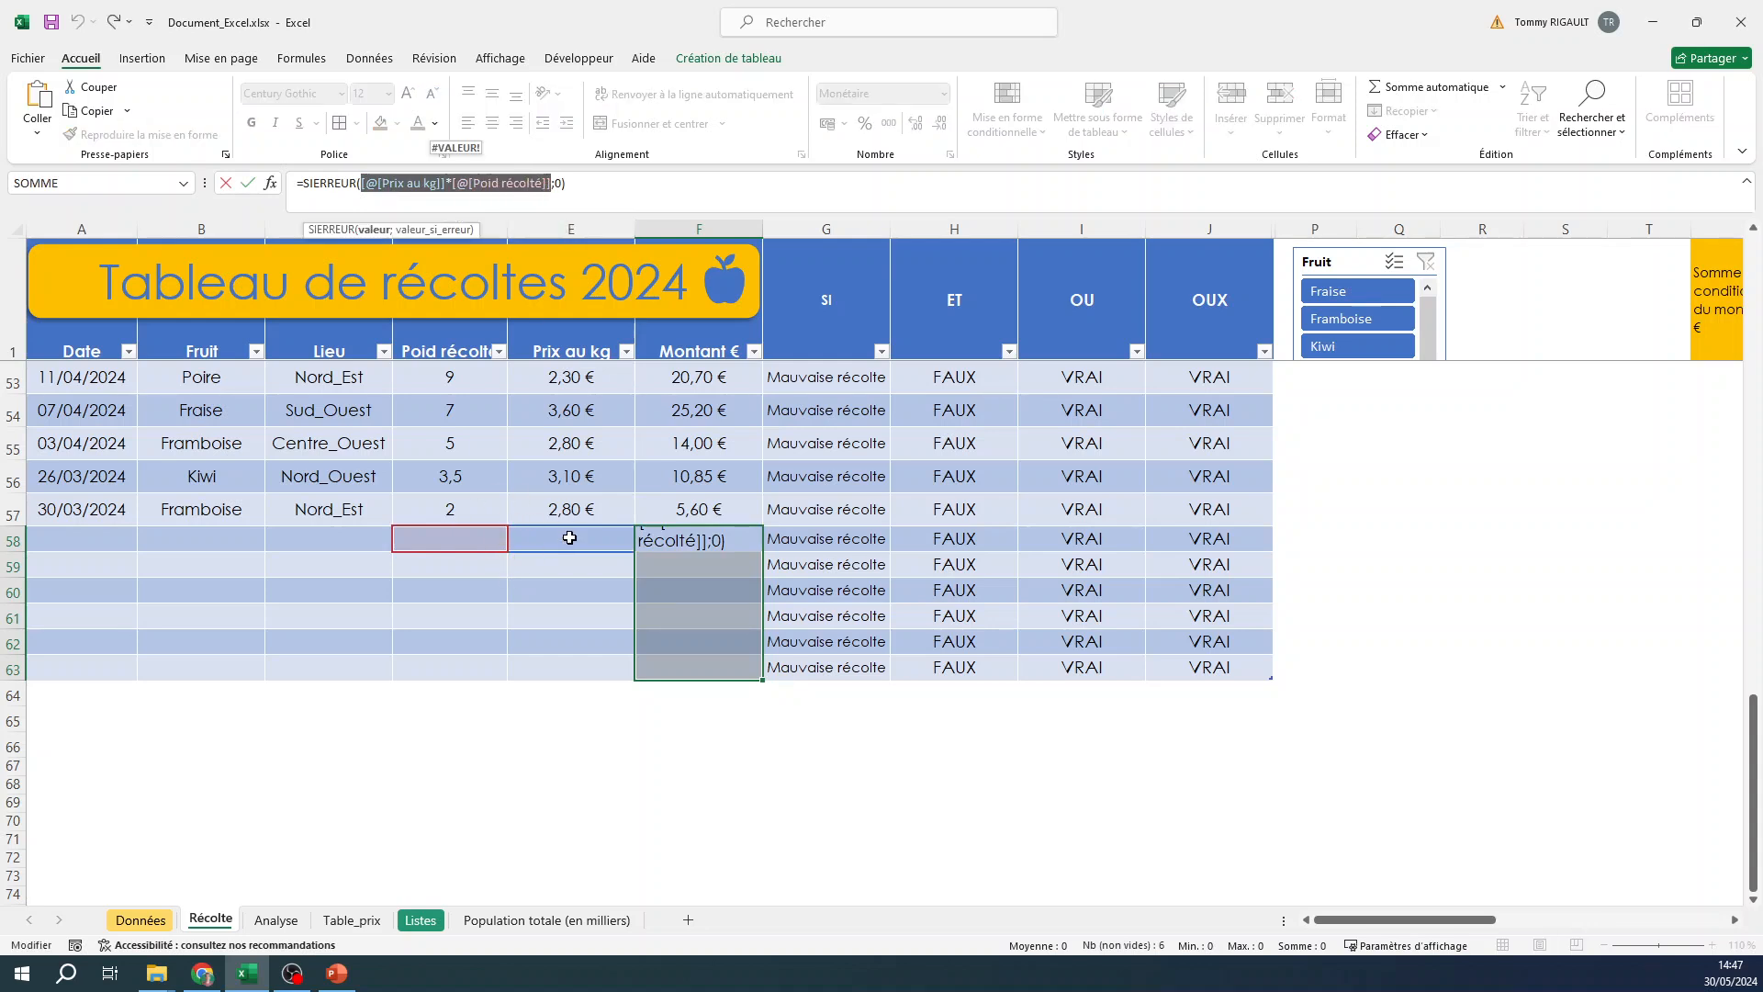
key(Escape)
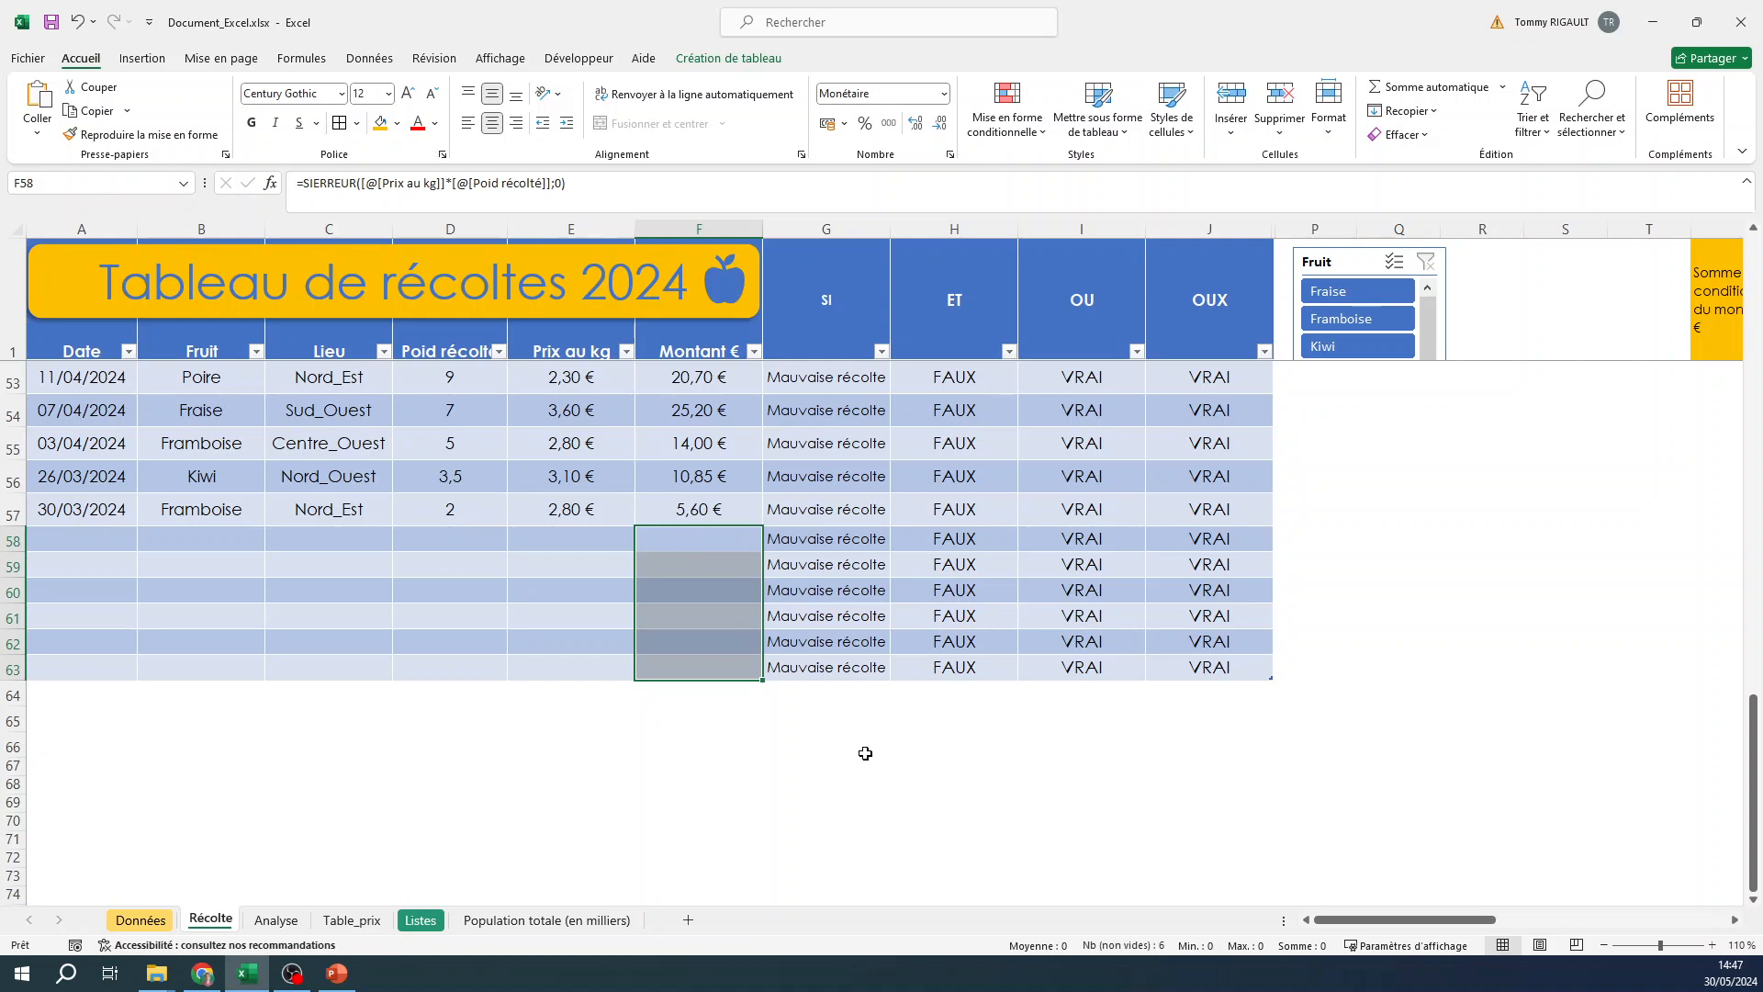
Count the numeric cells of the Montant € column in F66 with =NB(Tableau_récolte_2024[Montant €]) and check its range.
click(693, 759)
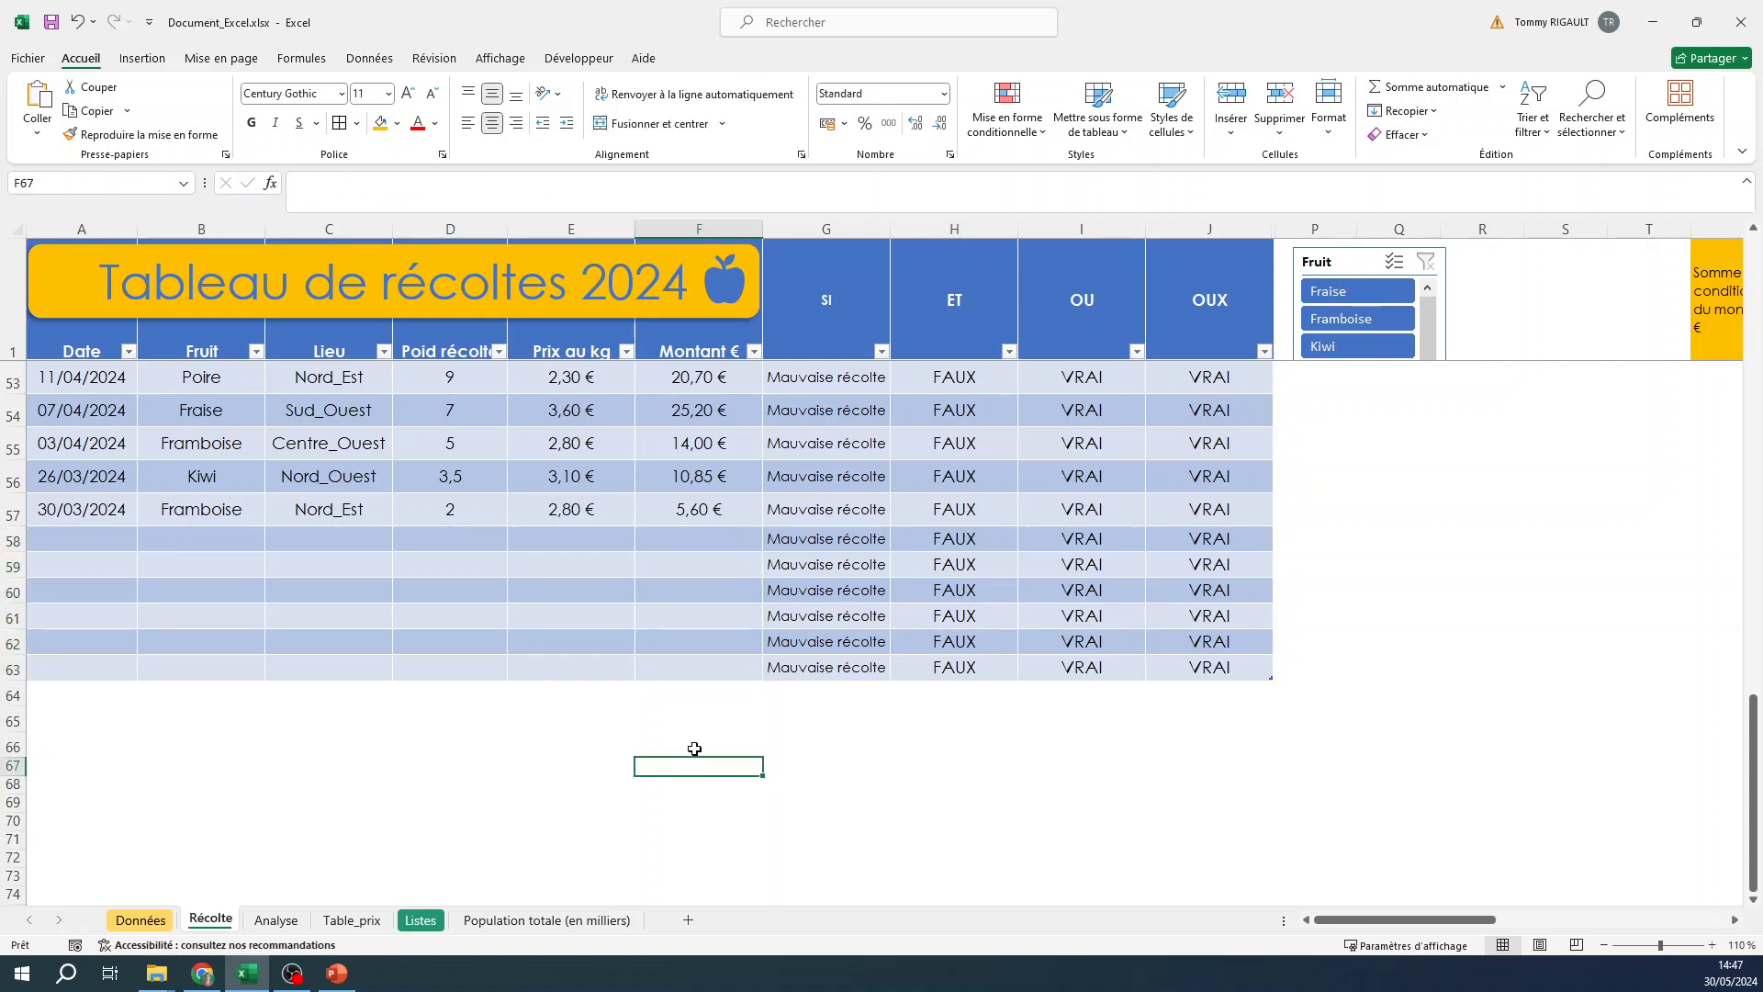
click(697, 750)
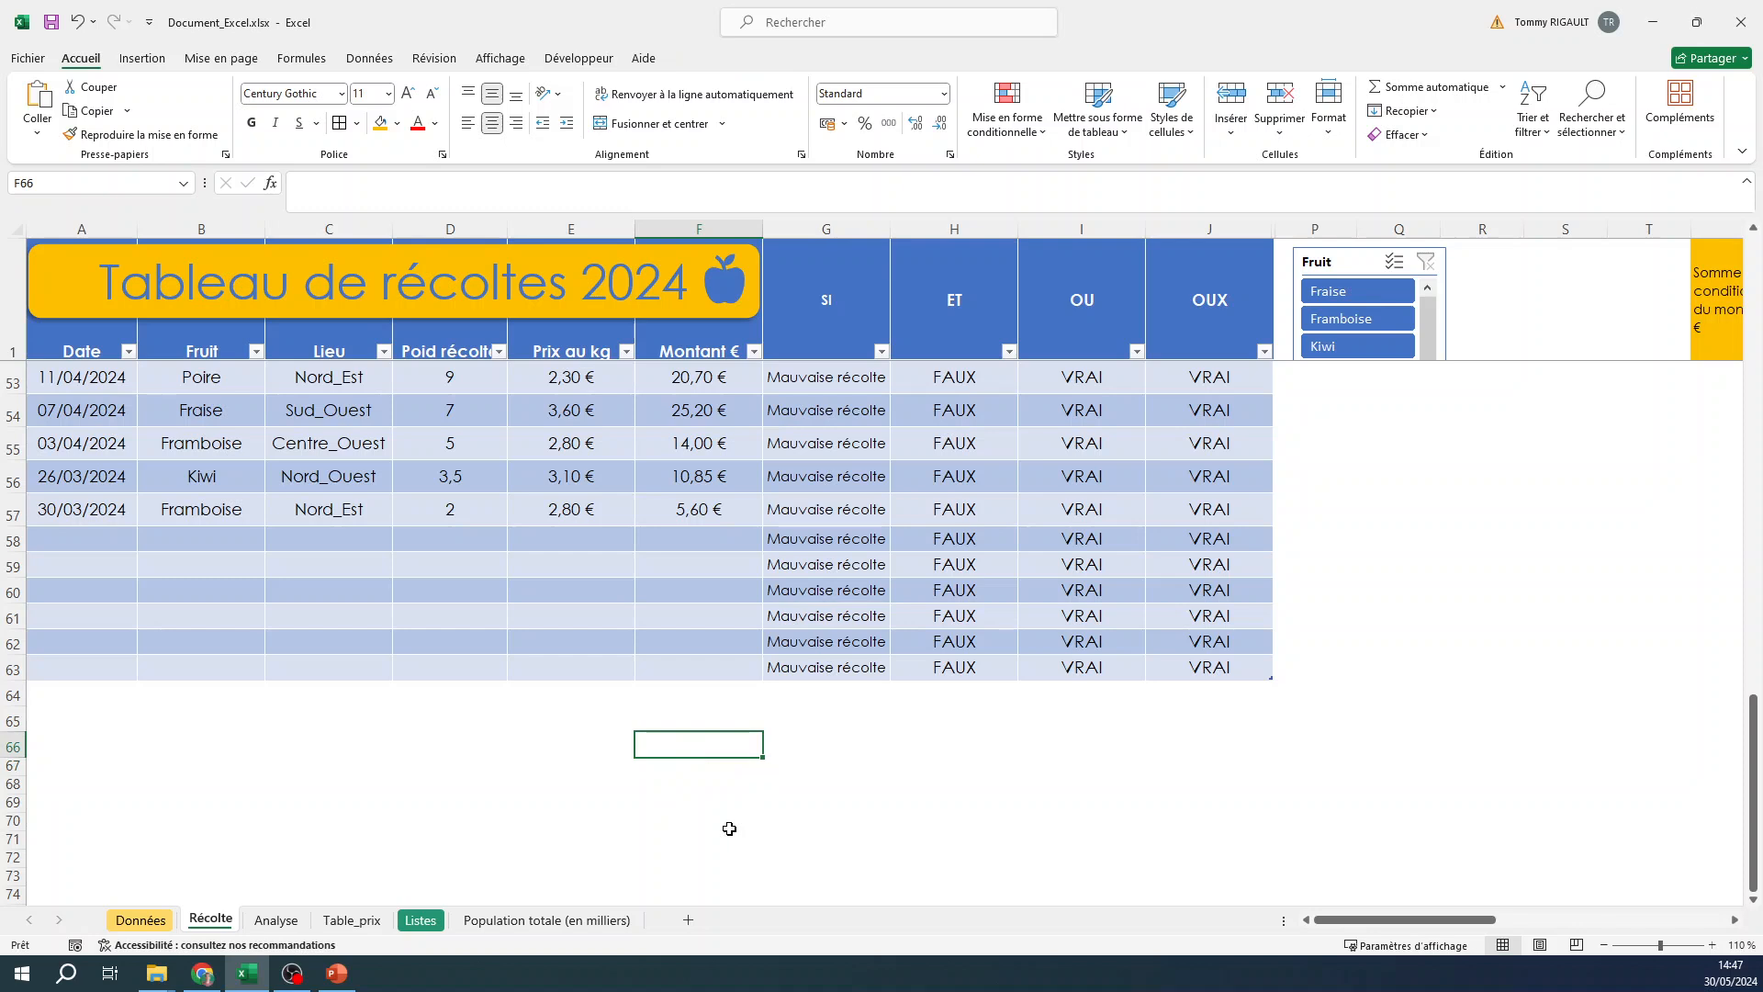
text(=)
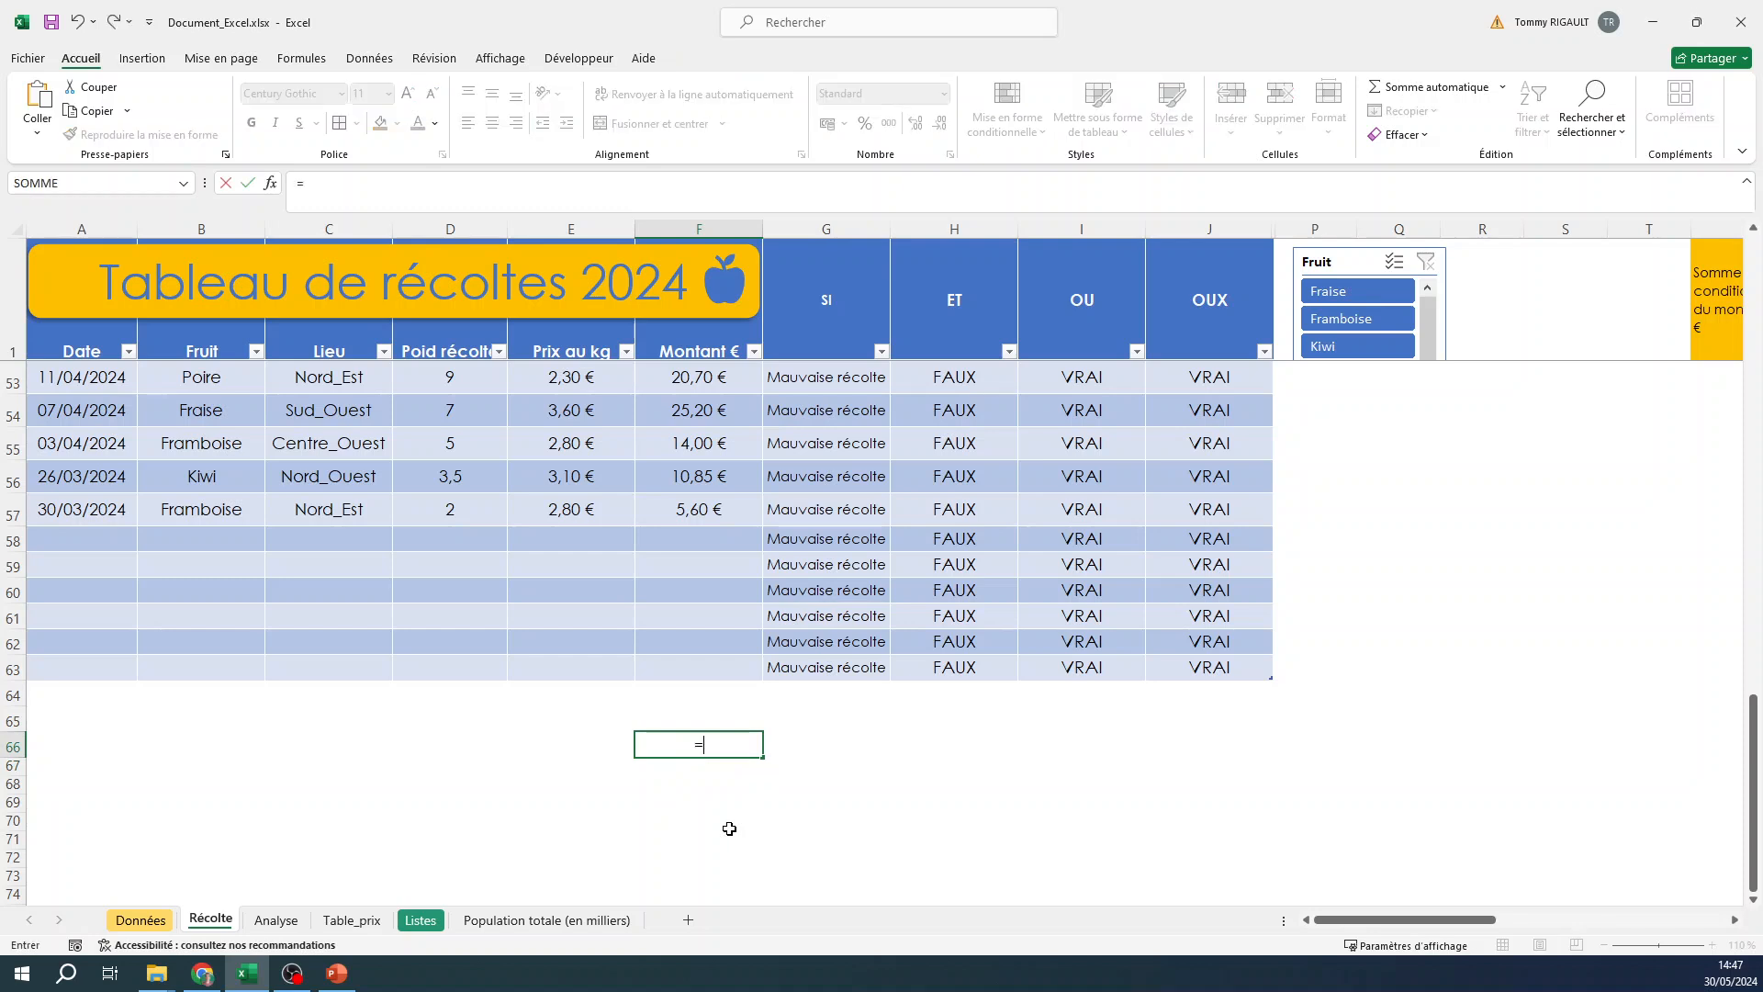
text(NB()
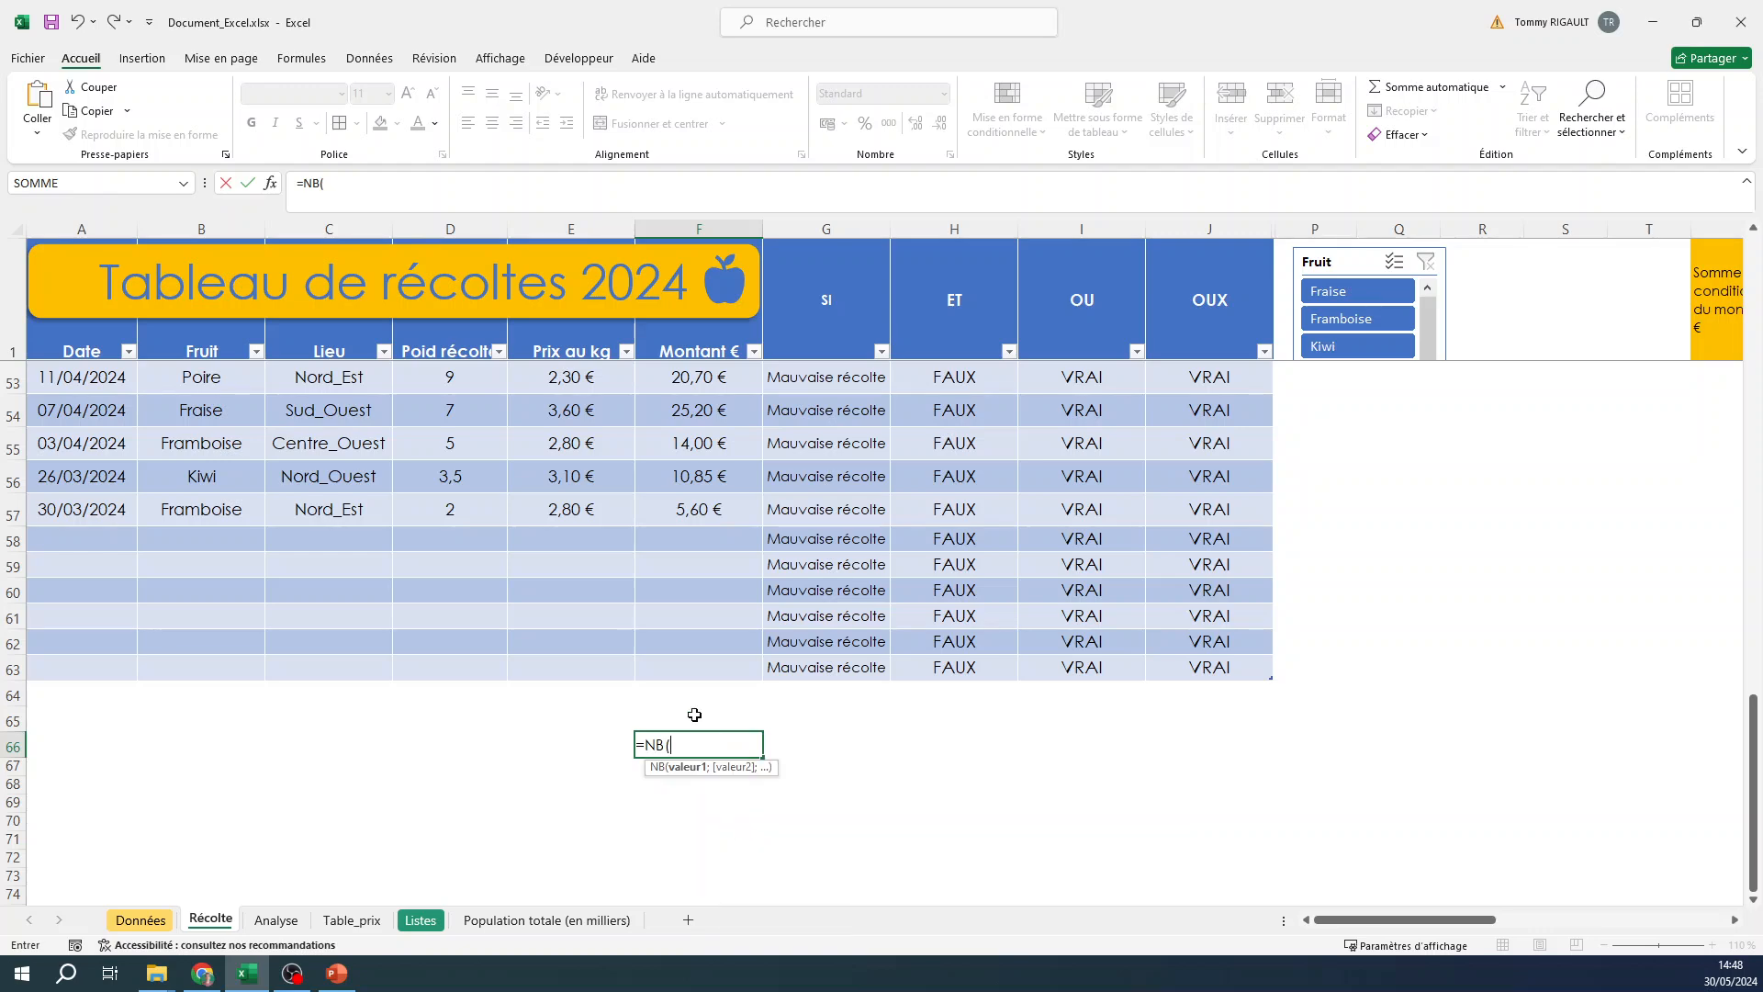
click(682, 662)
key(ctrl+shift+Up)
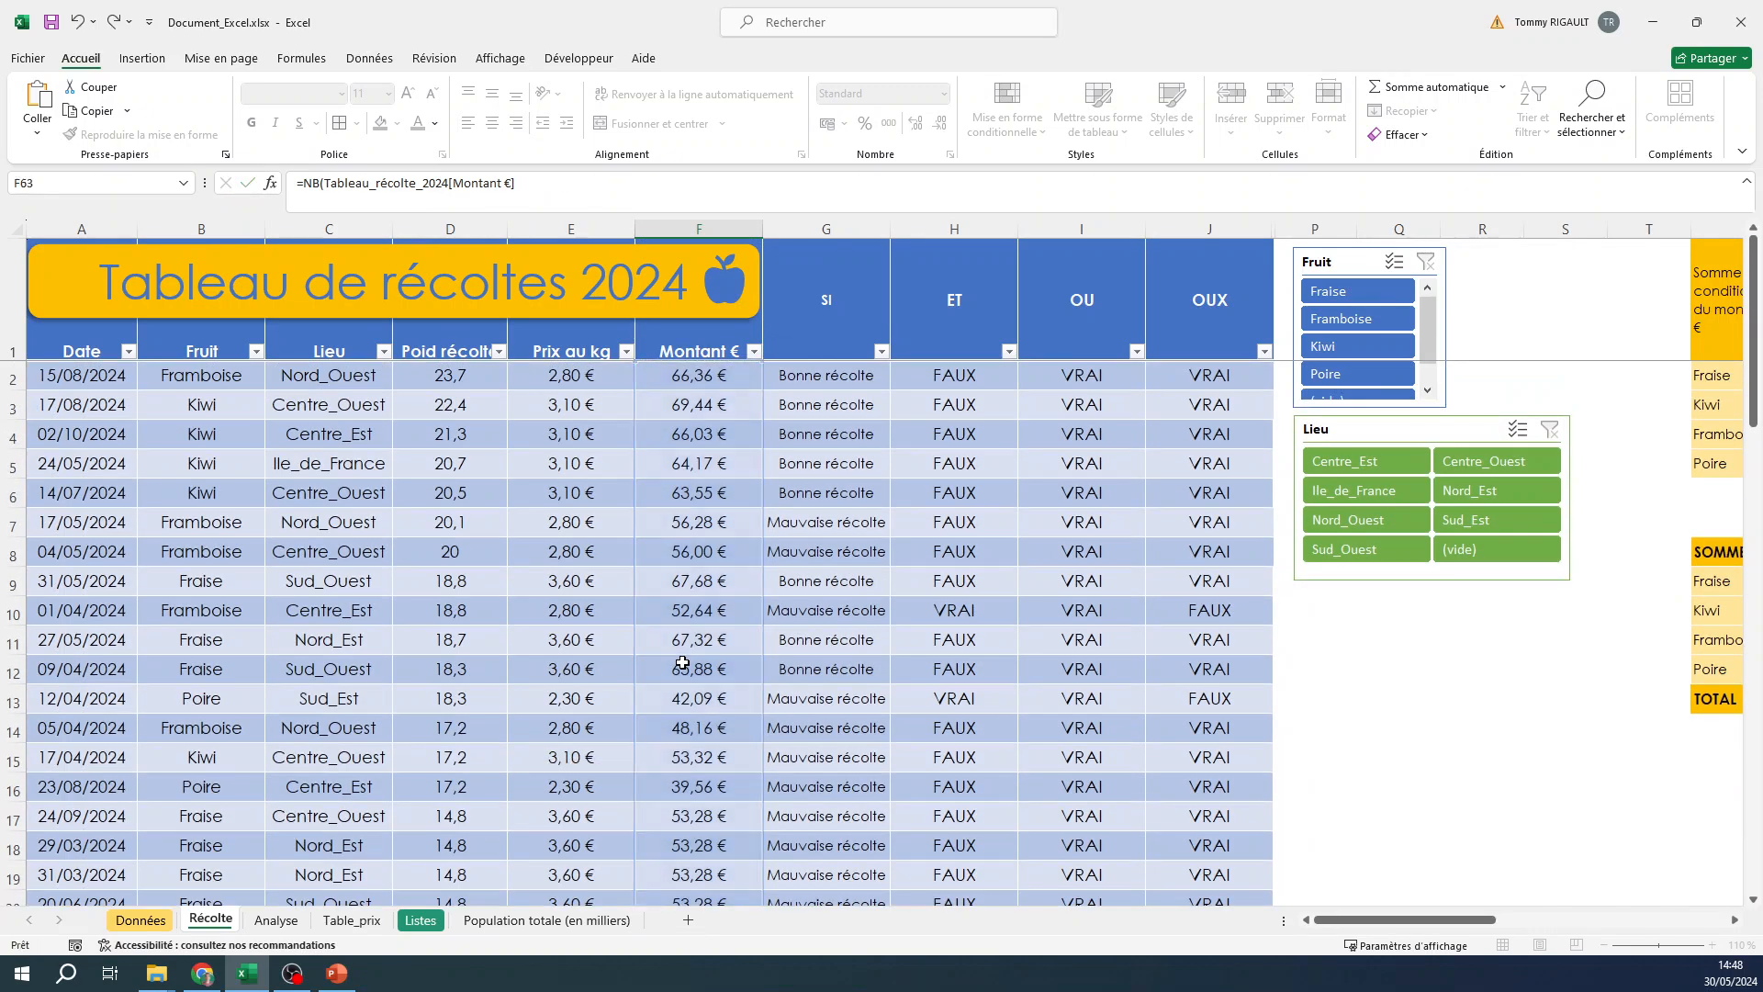
key(Return)
scroll(682, 663, down, 1)
click(705, 774)
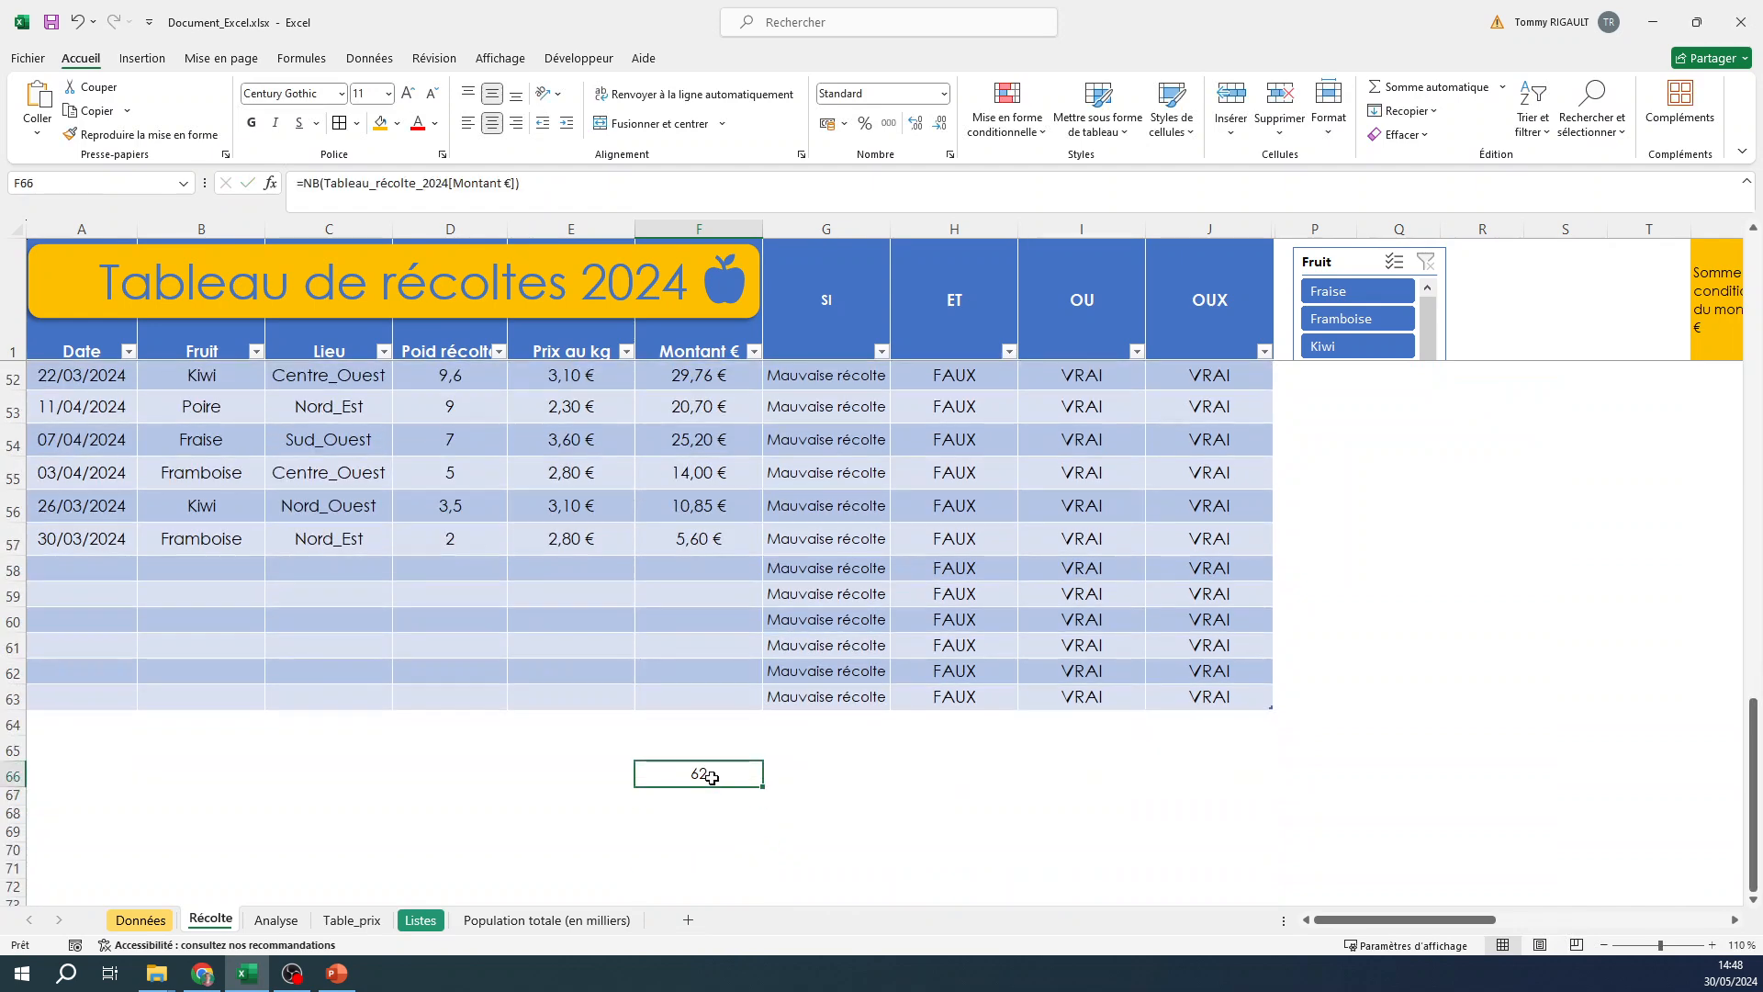
click(537, 183)
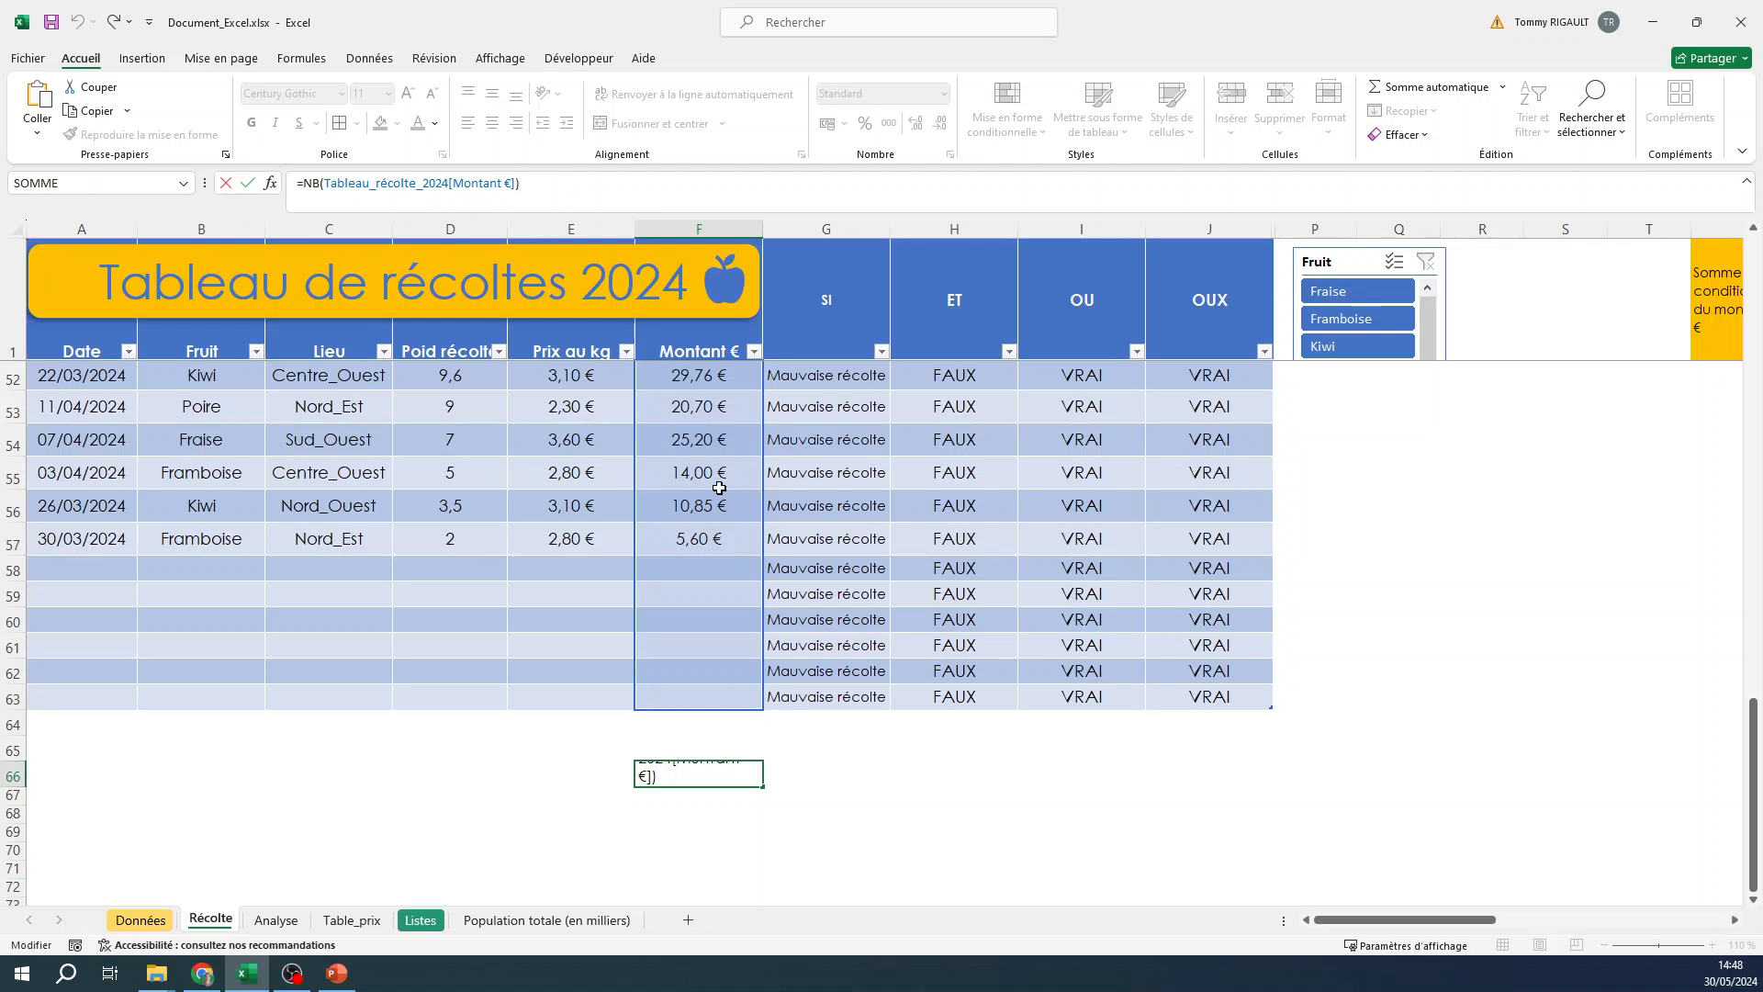
key(Escape)
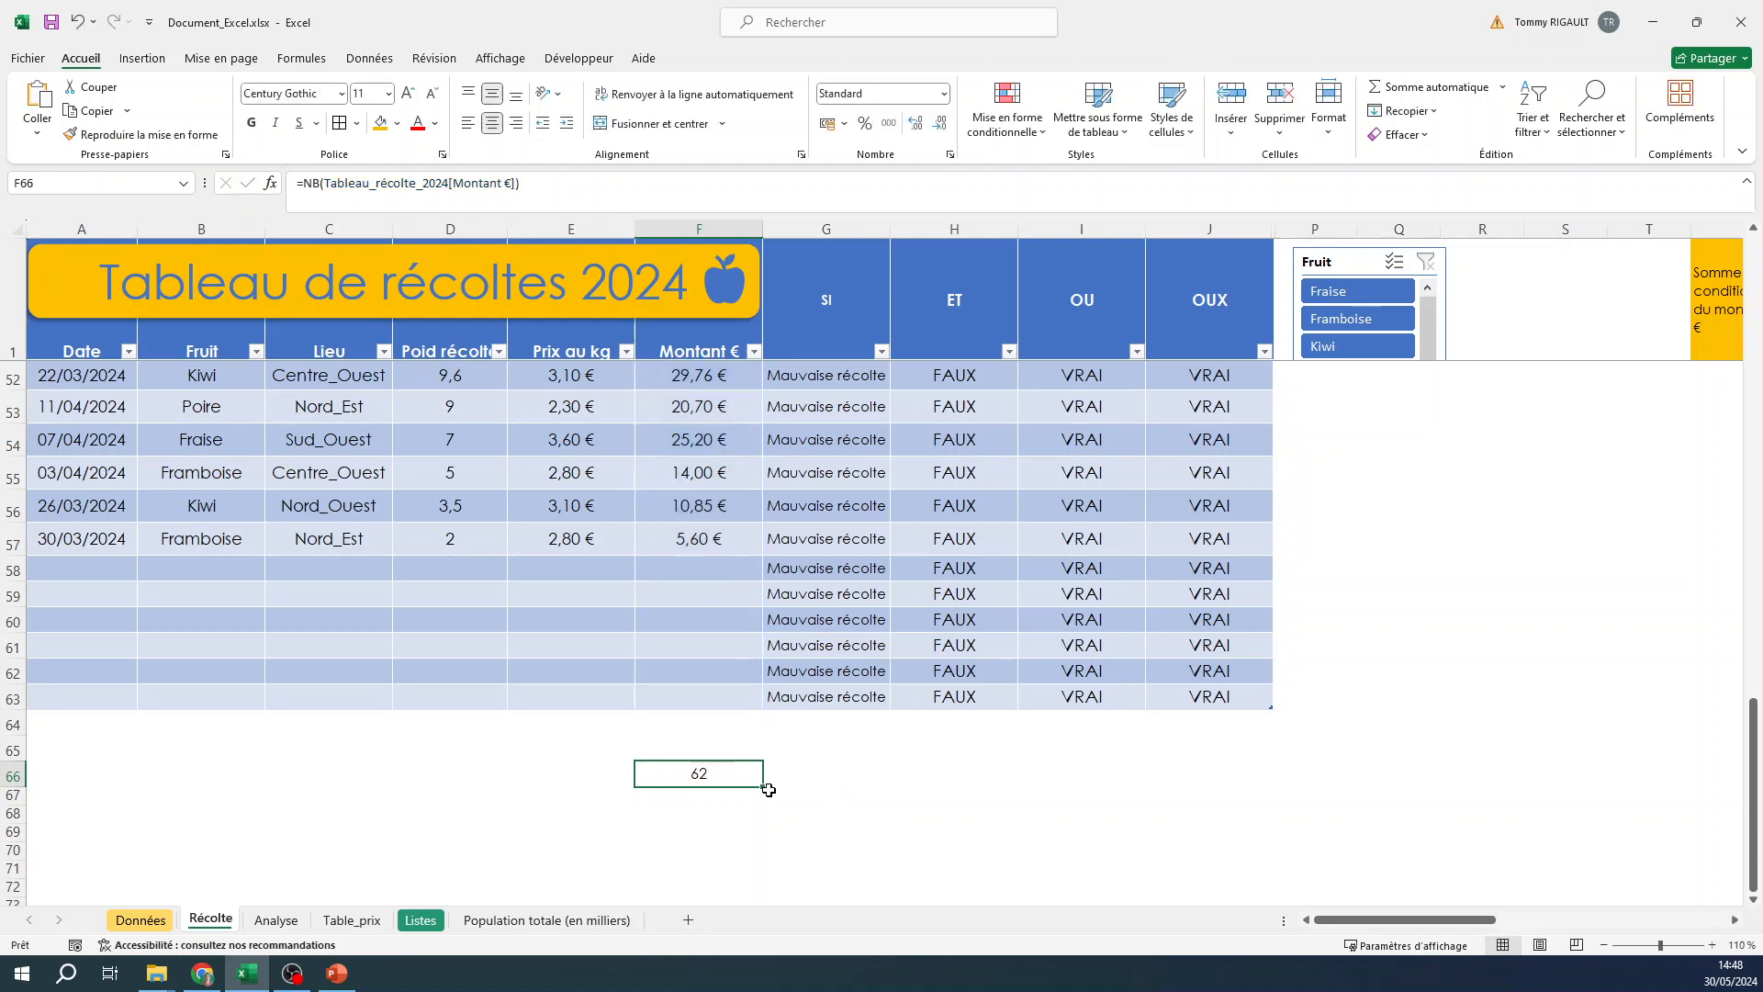
Fill the NB formula from F66 across to G66 and check that it refers to the SI column.
drag(766, 790, 854, 780)
click(582, 196)
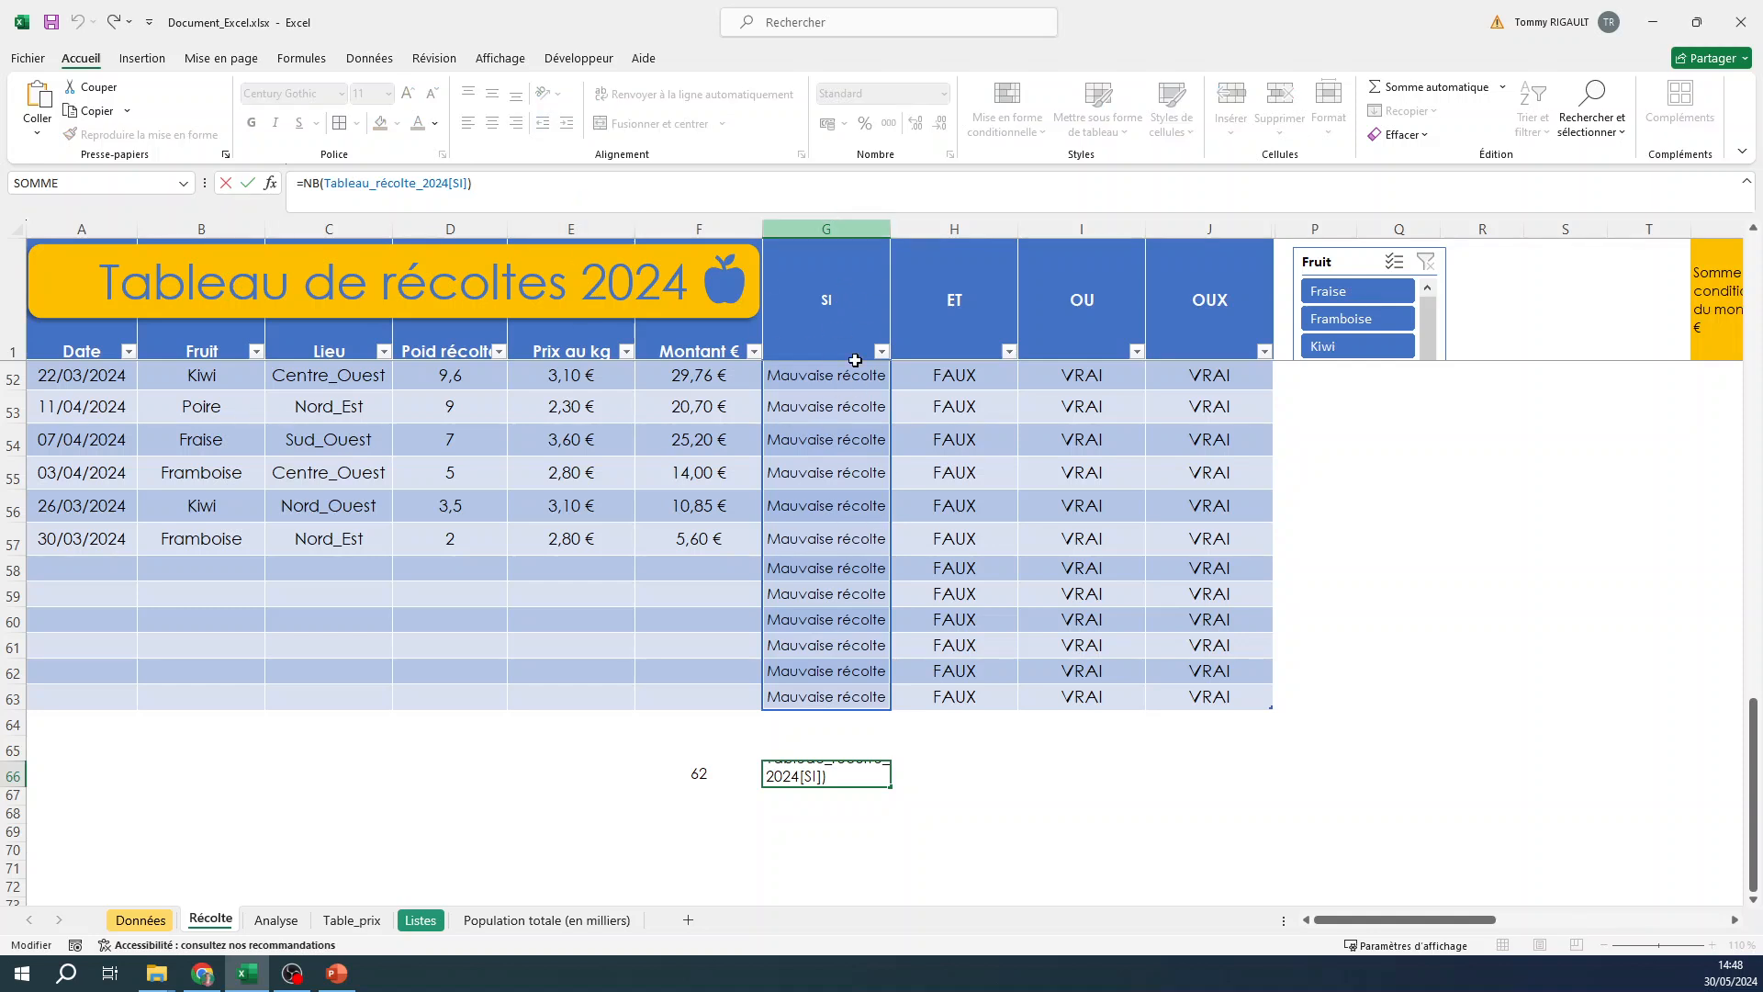
key(Escape)
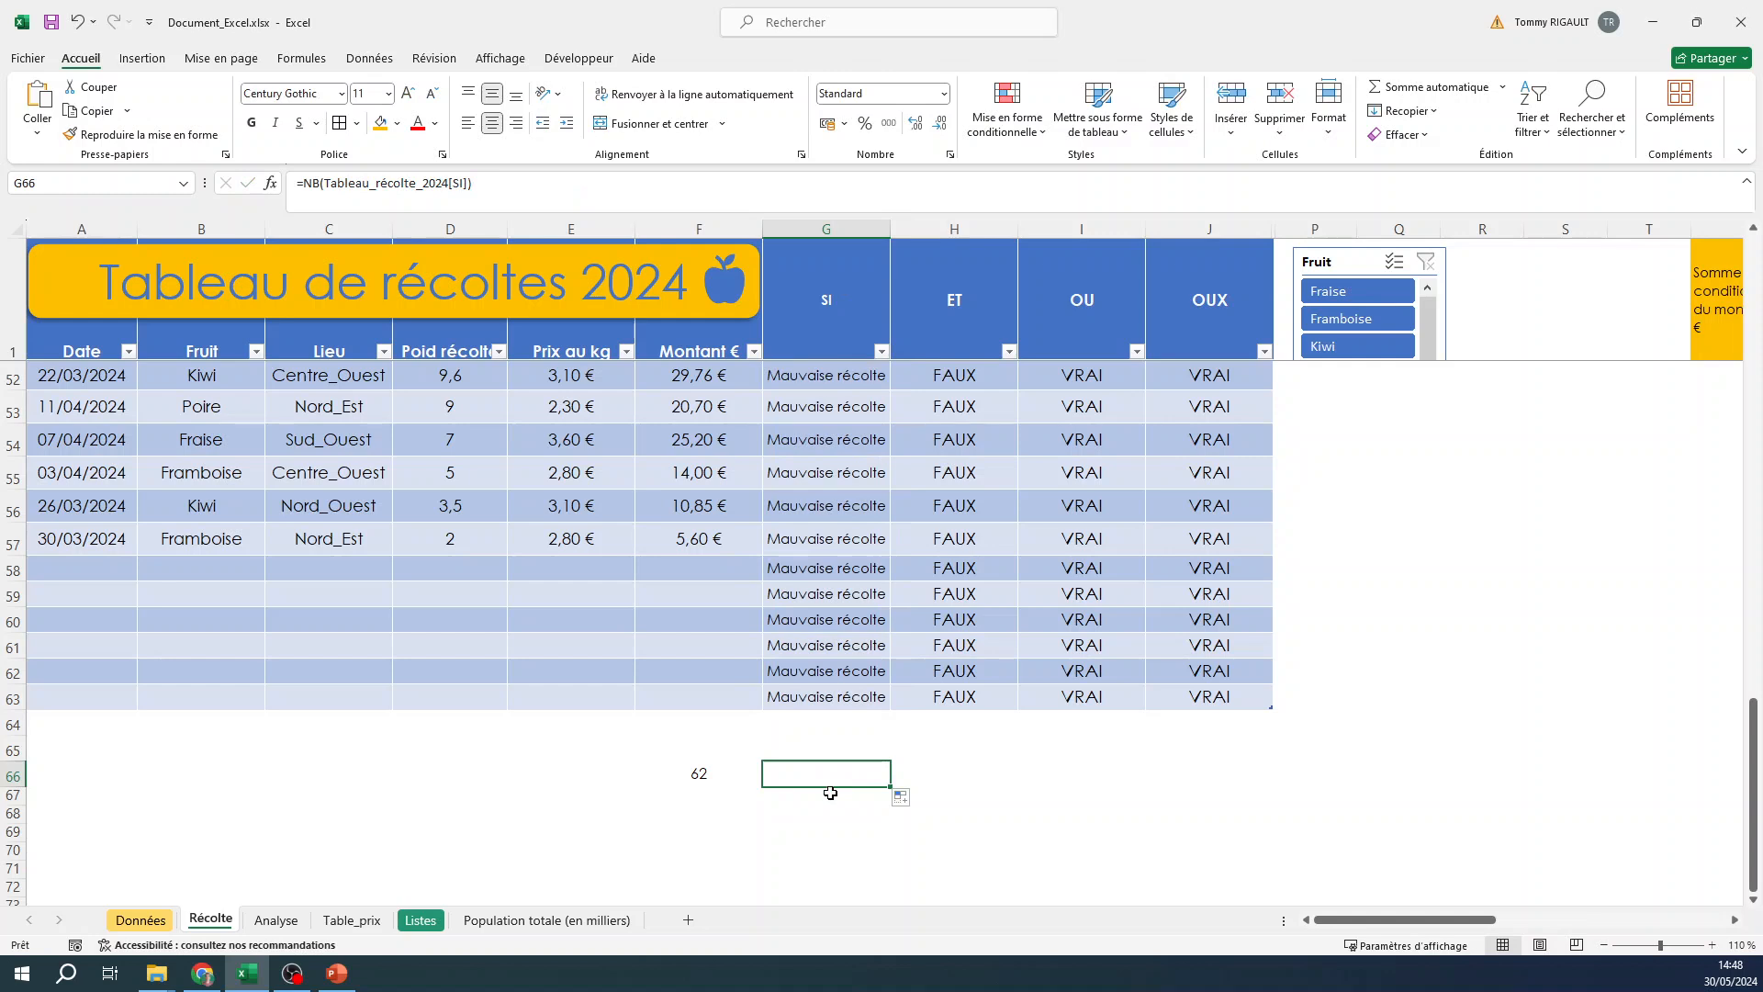
Make row 67 taller and count the non-empty cells of the SI column in G67 with =NBVAL(Tableau_récolte_2024[SI]).
click(830, 800)
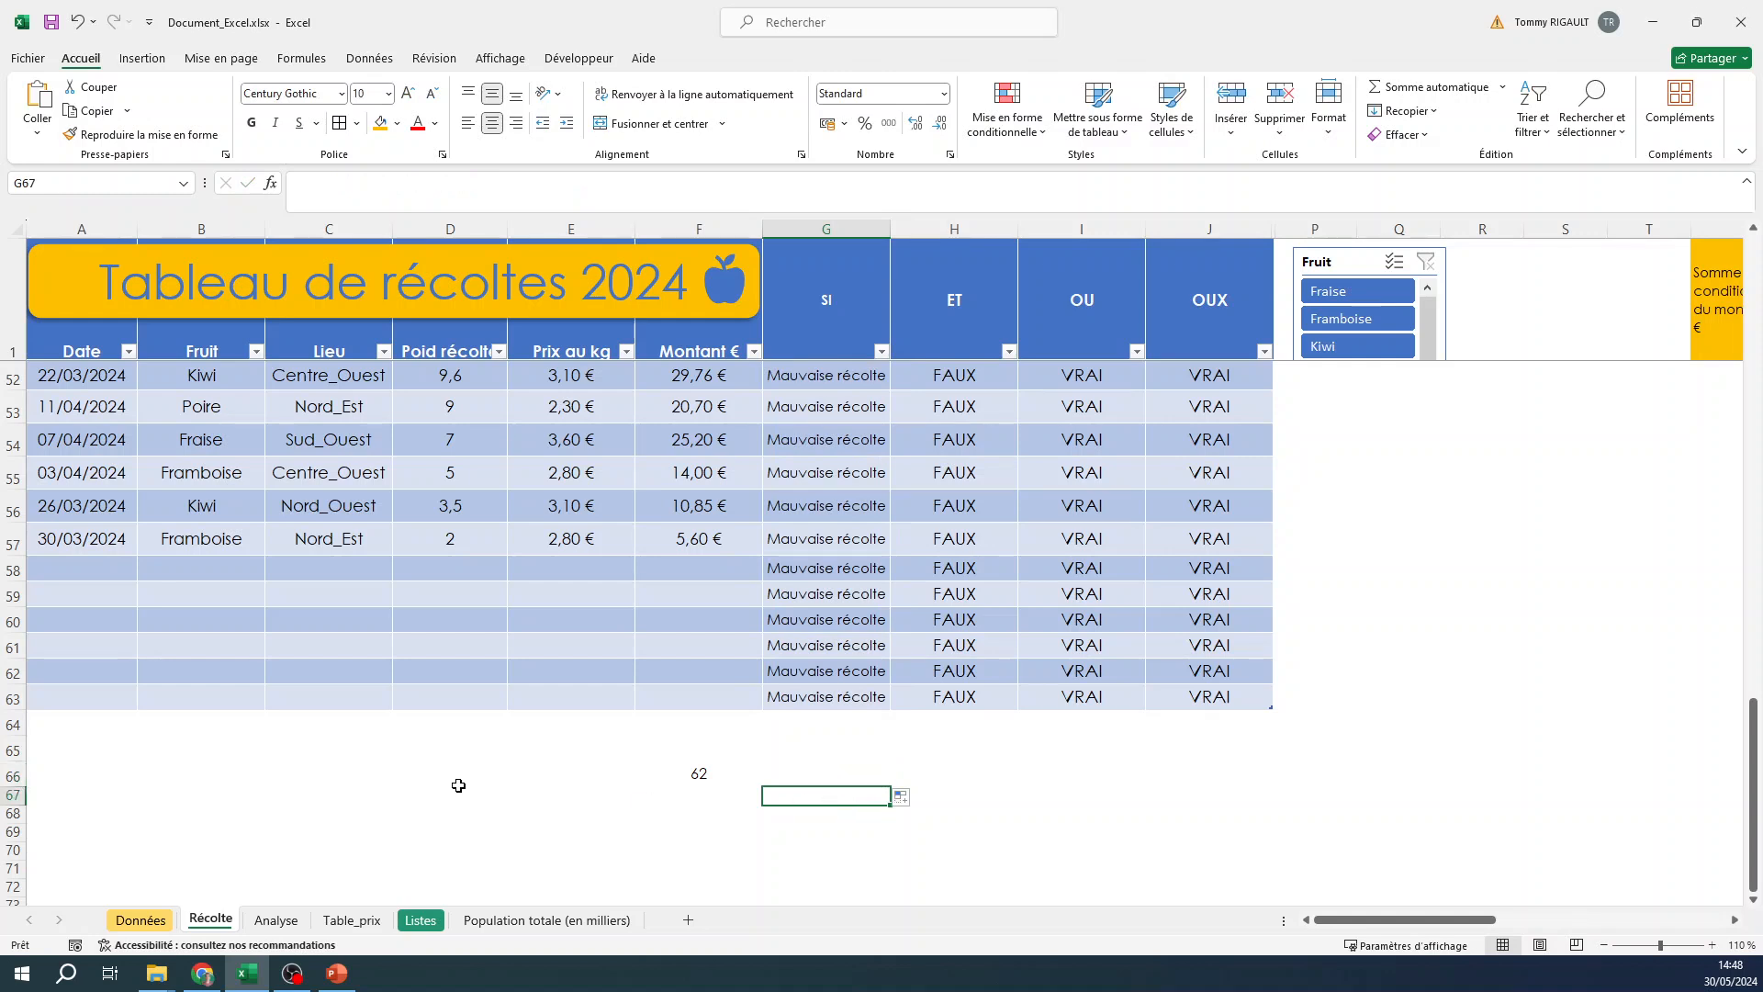
drag(18, 787, 20, 808)
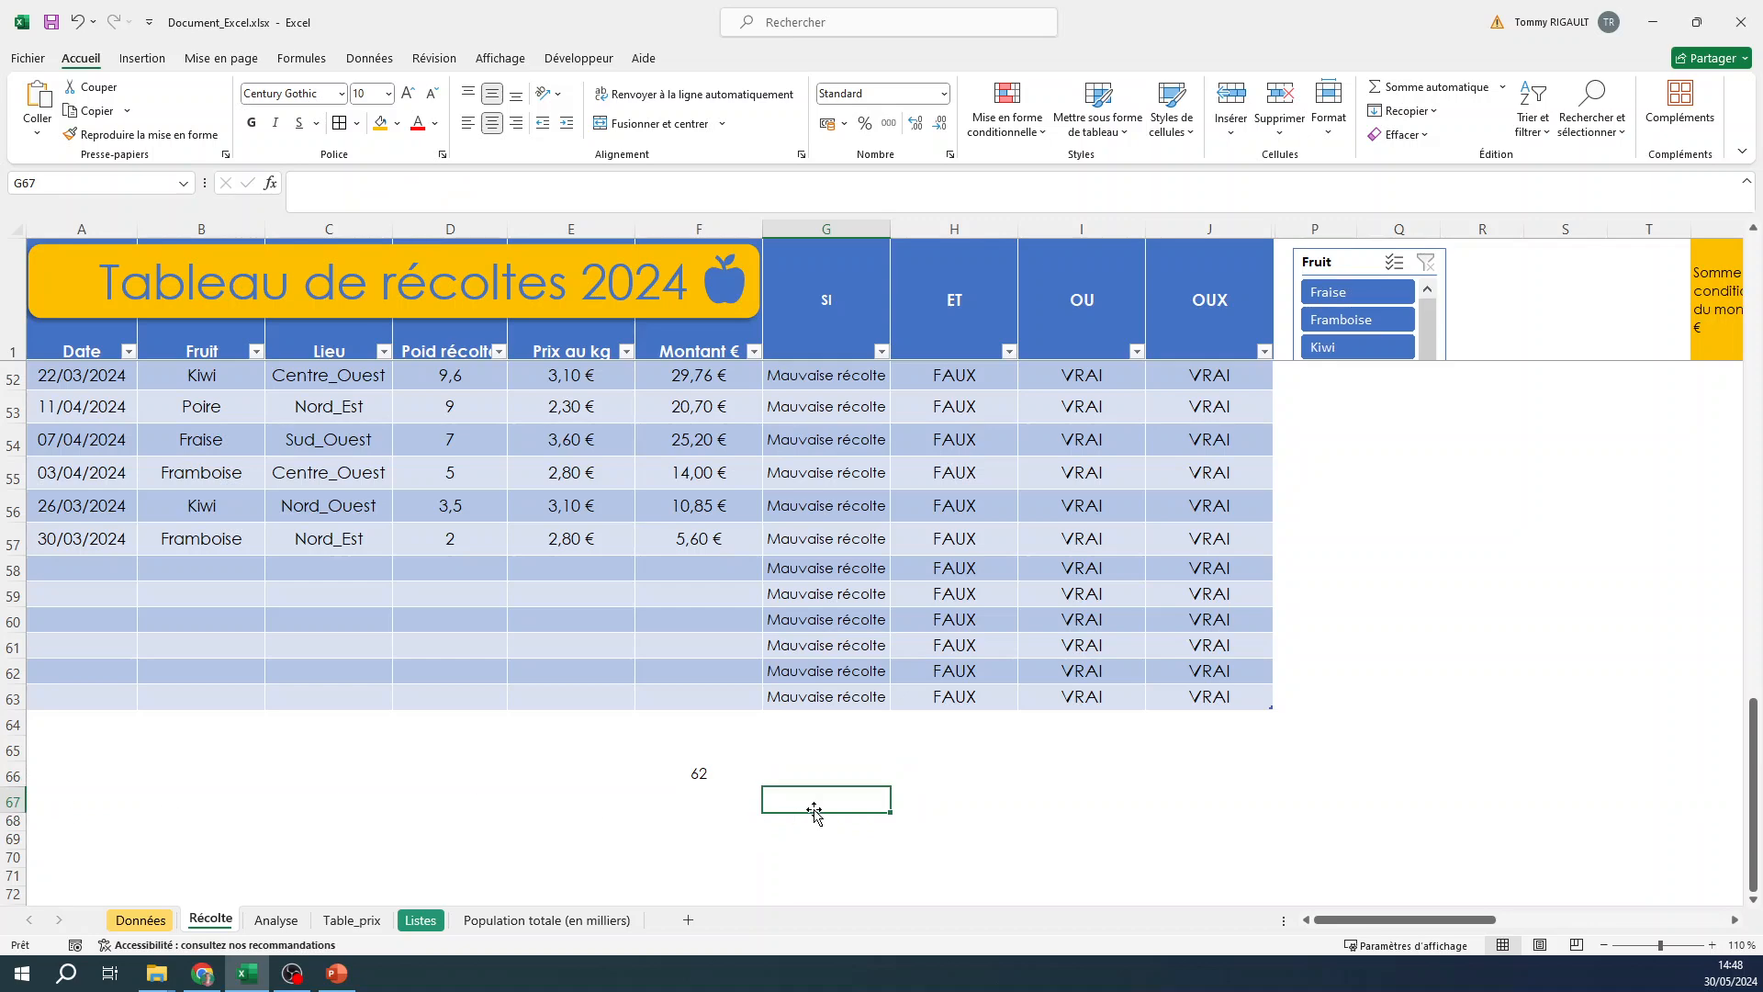
text(=NBVAL()
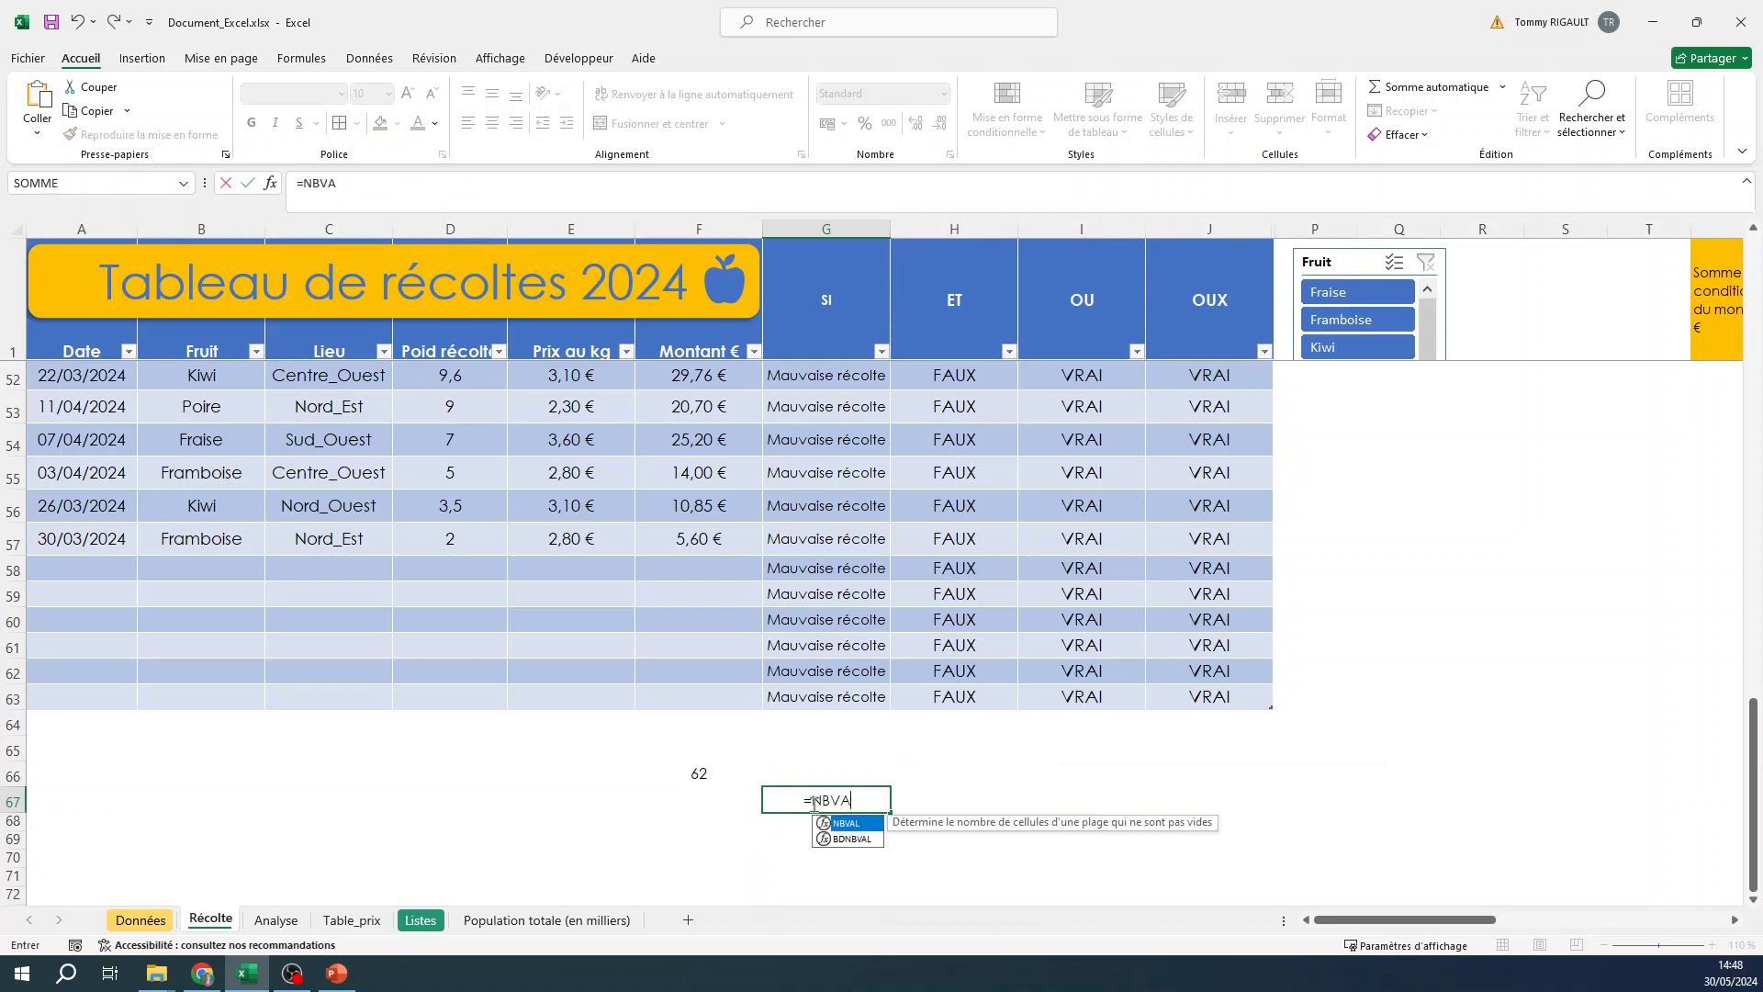
click(847, 695)
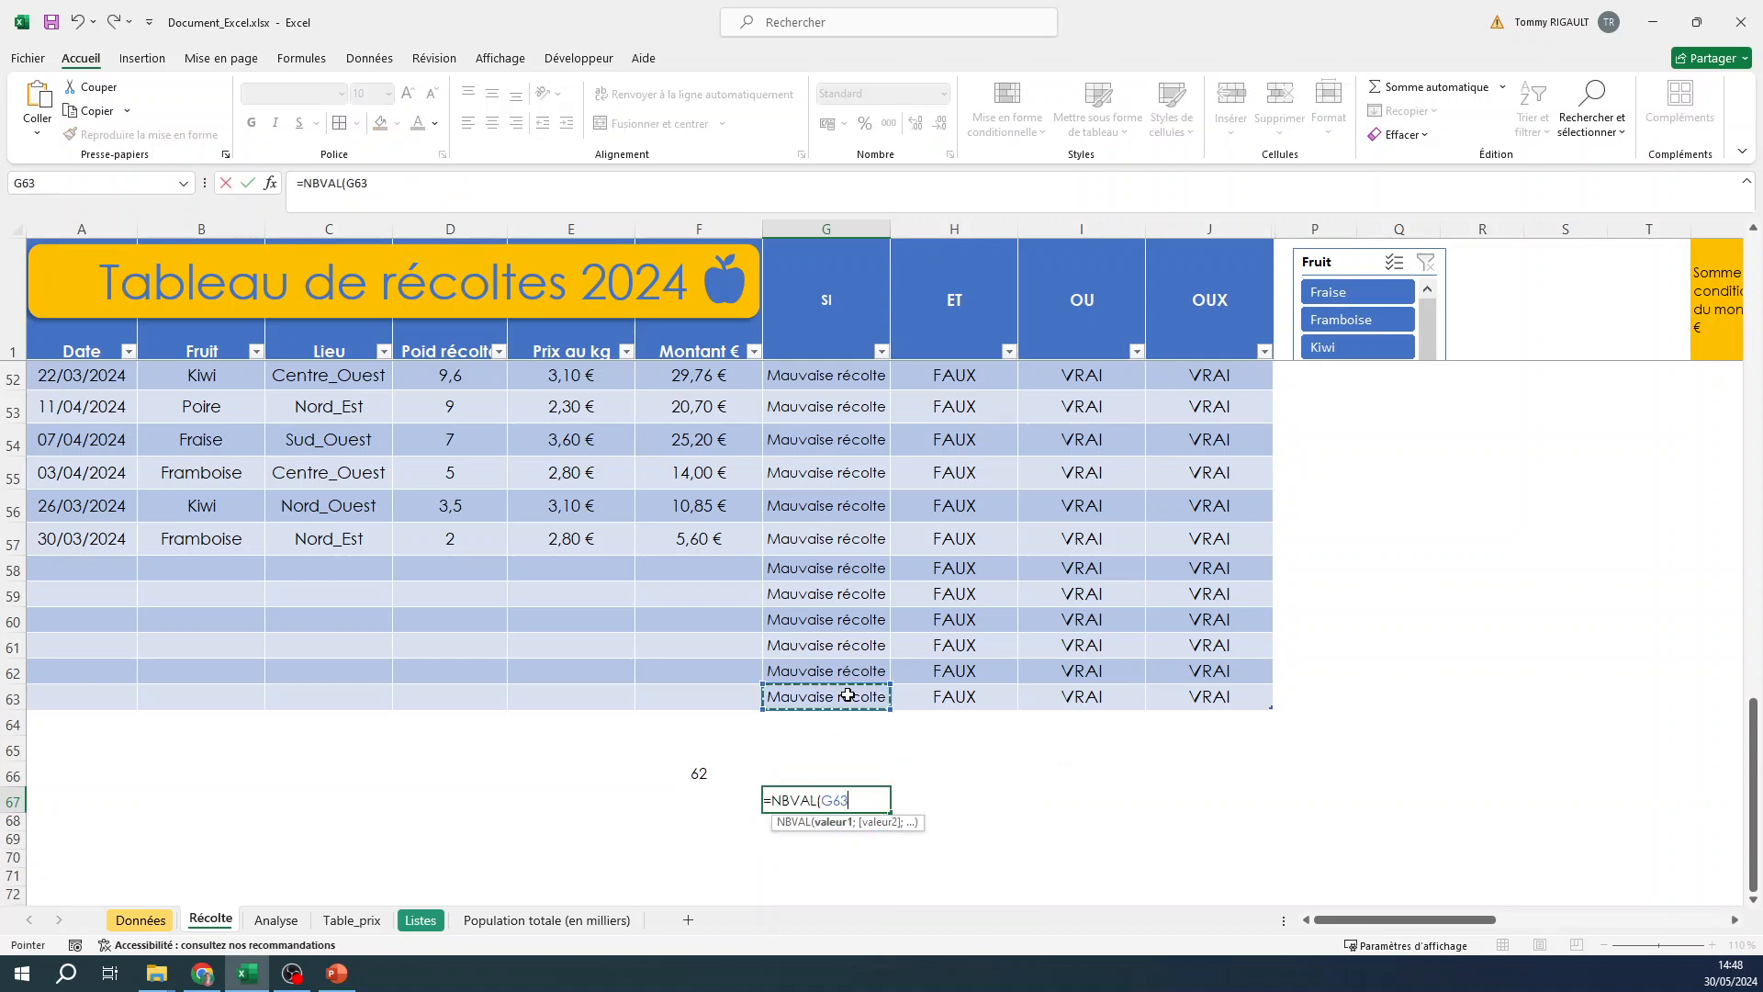
key(ctrl+shift+Up)
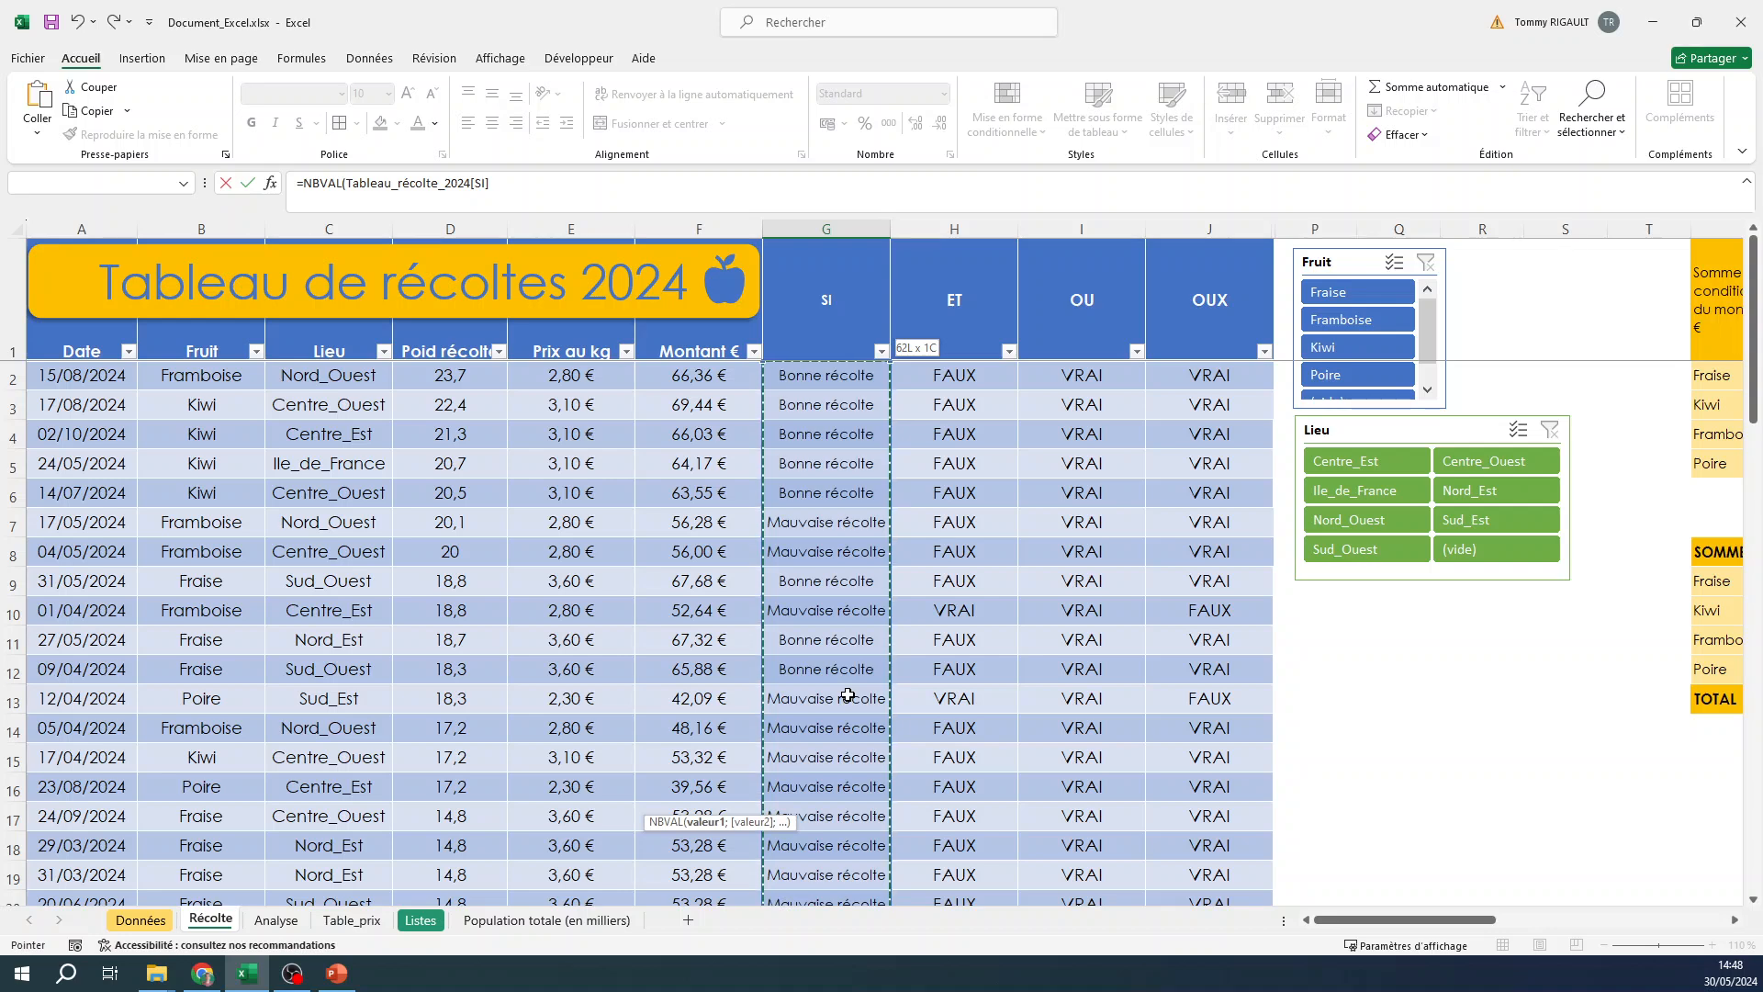
key(Return)
Compare the NB formulas in G66 and F66 with the NBVAL formula in G67, checking which table column each one covers.
scroll(845, 767, down, 1)
click(845, 768)
click(838, 746)
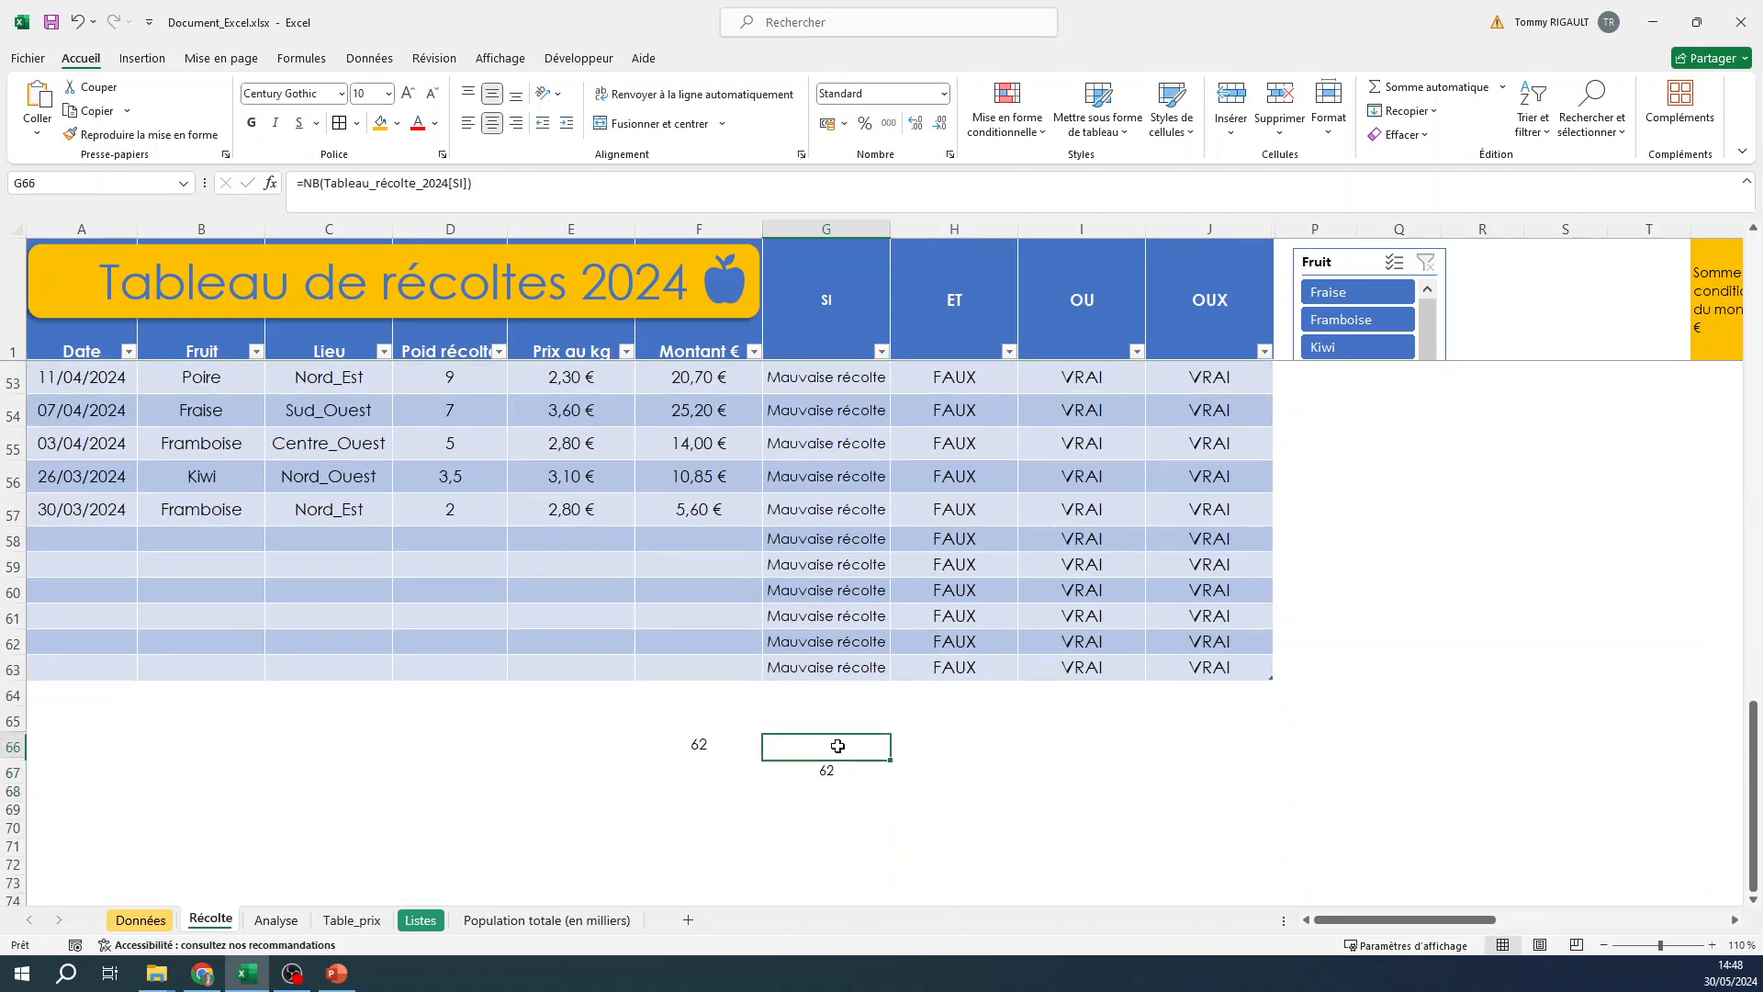
click(478, 188)
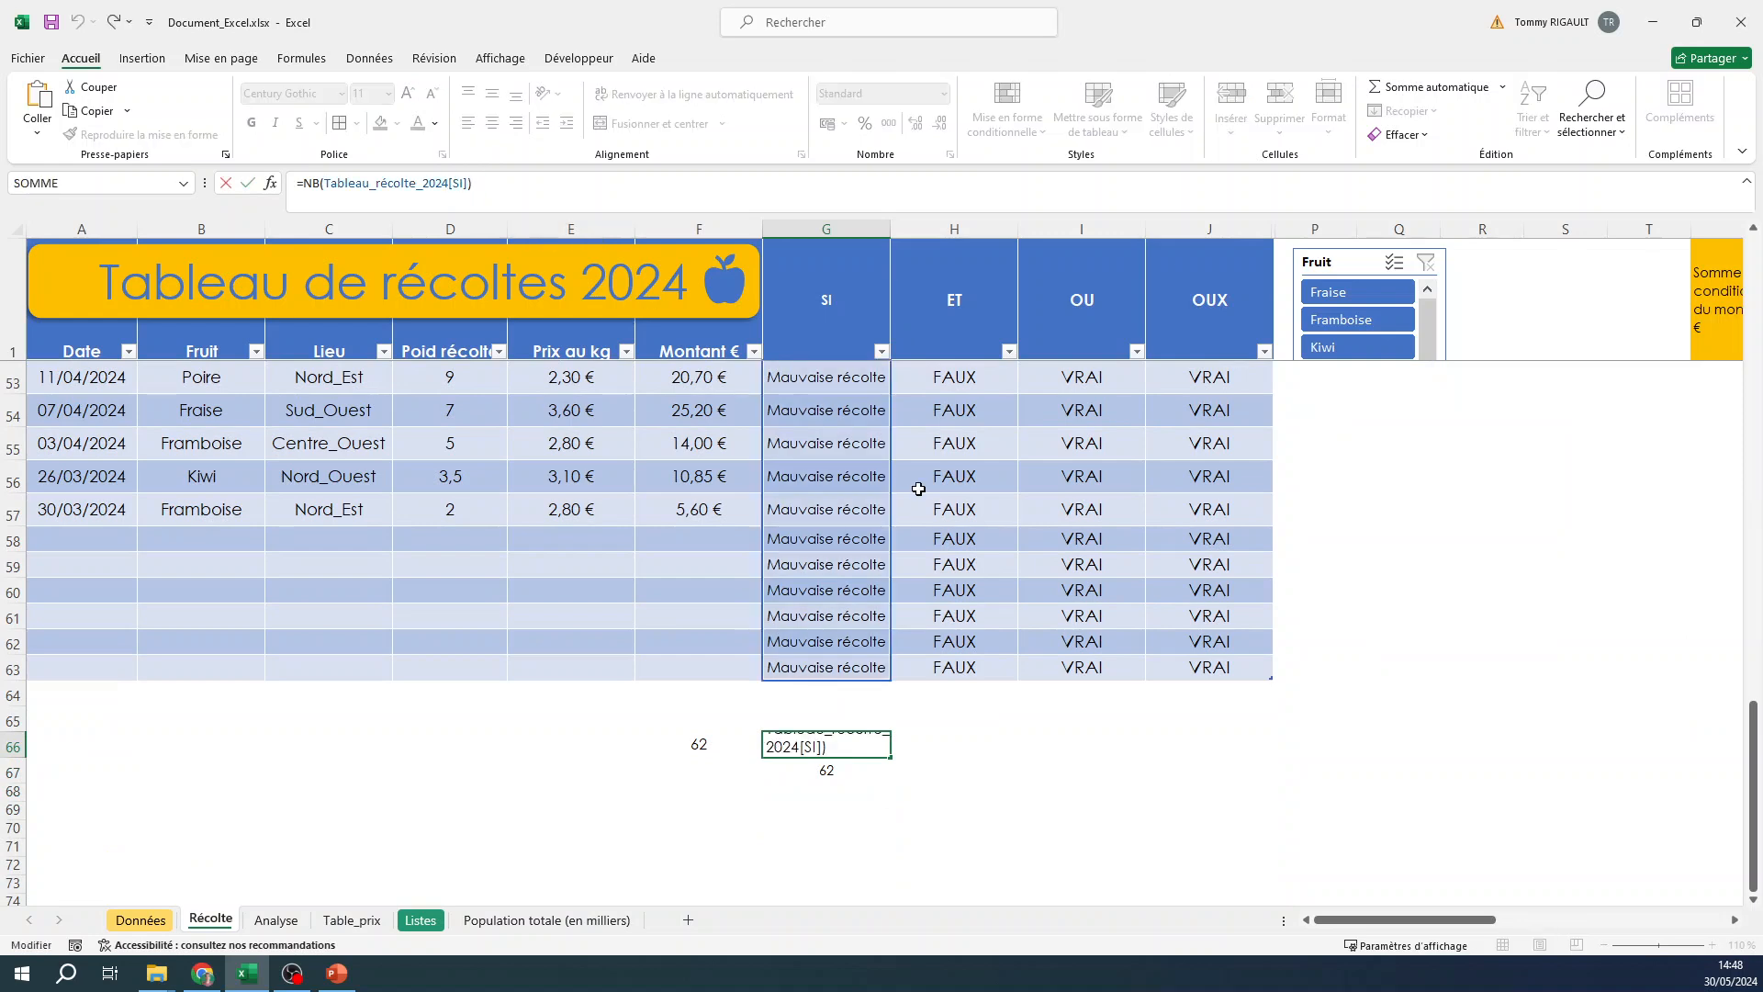
key(Escape)
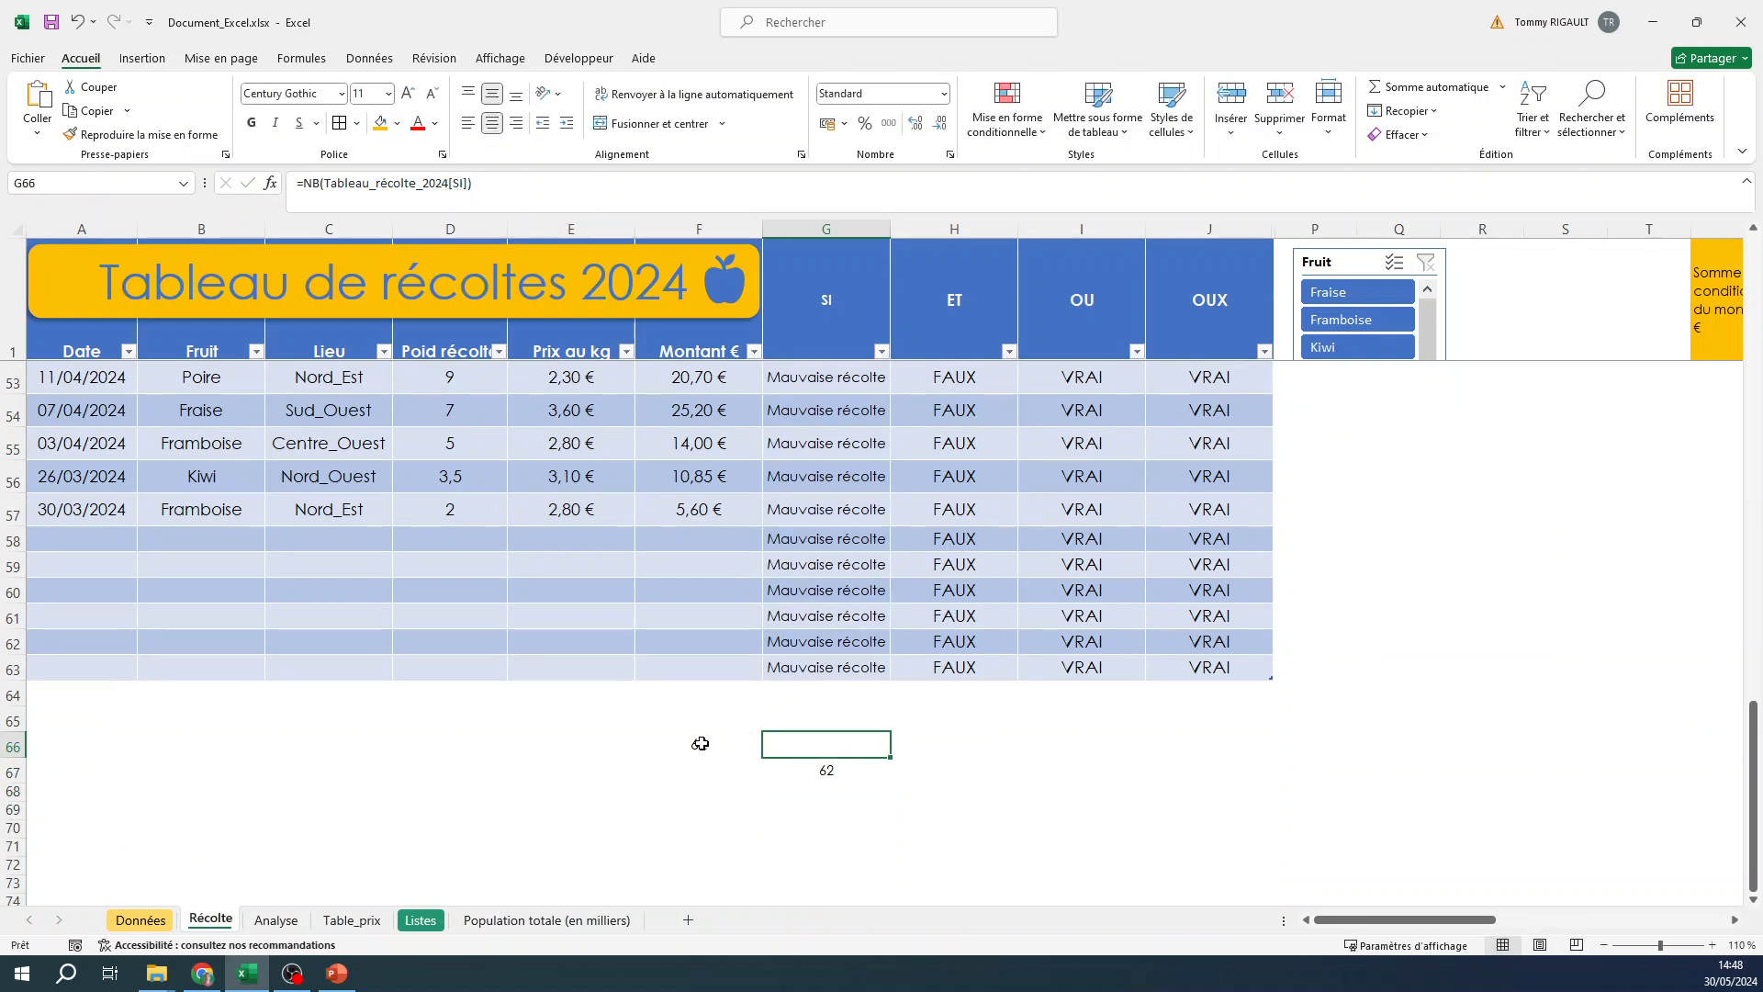
click(700, 744)
double_click(643, 742)
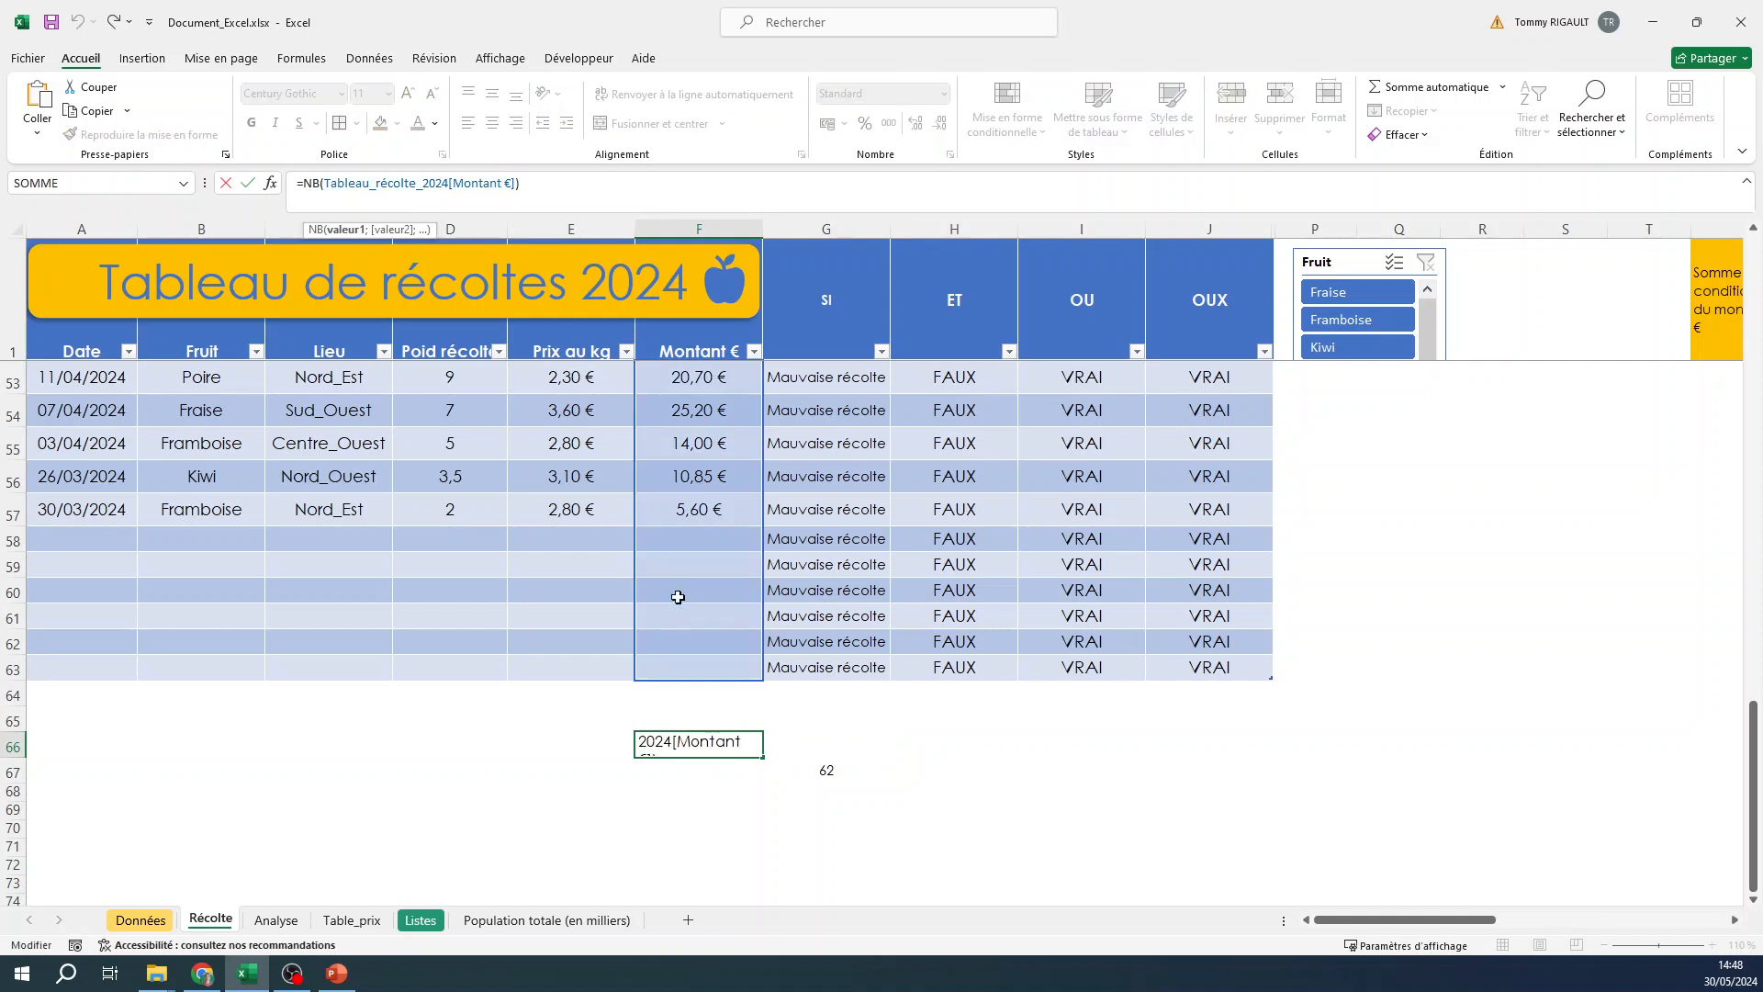
click(806, 752)
click(581, 196)
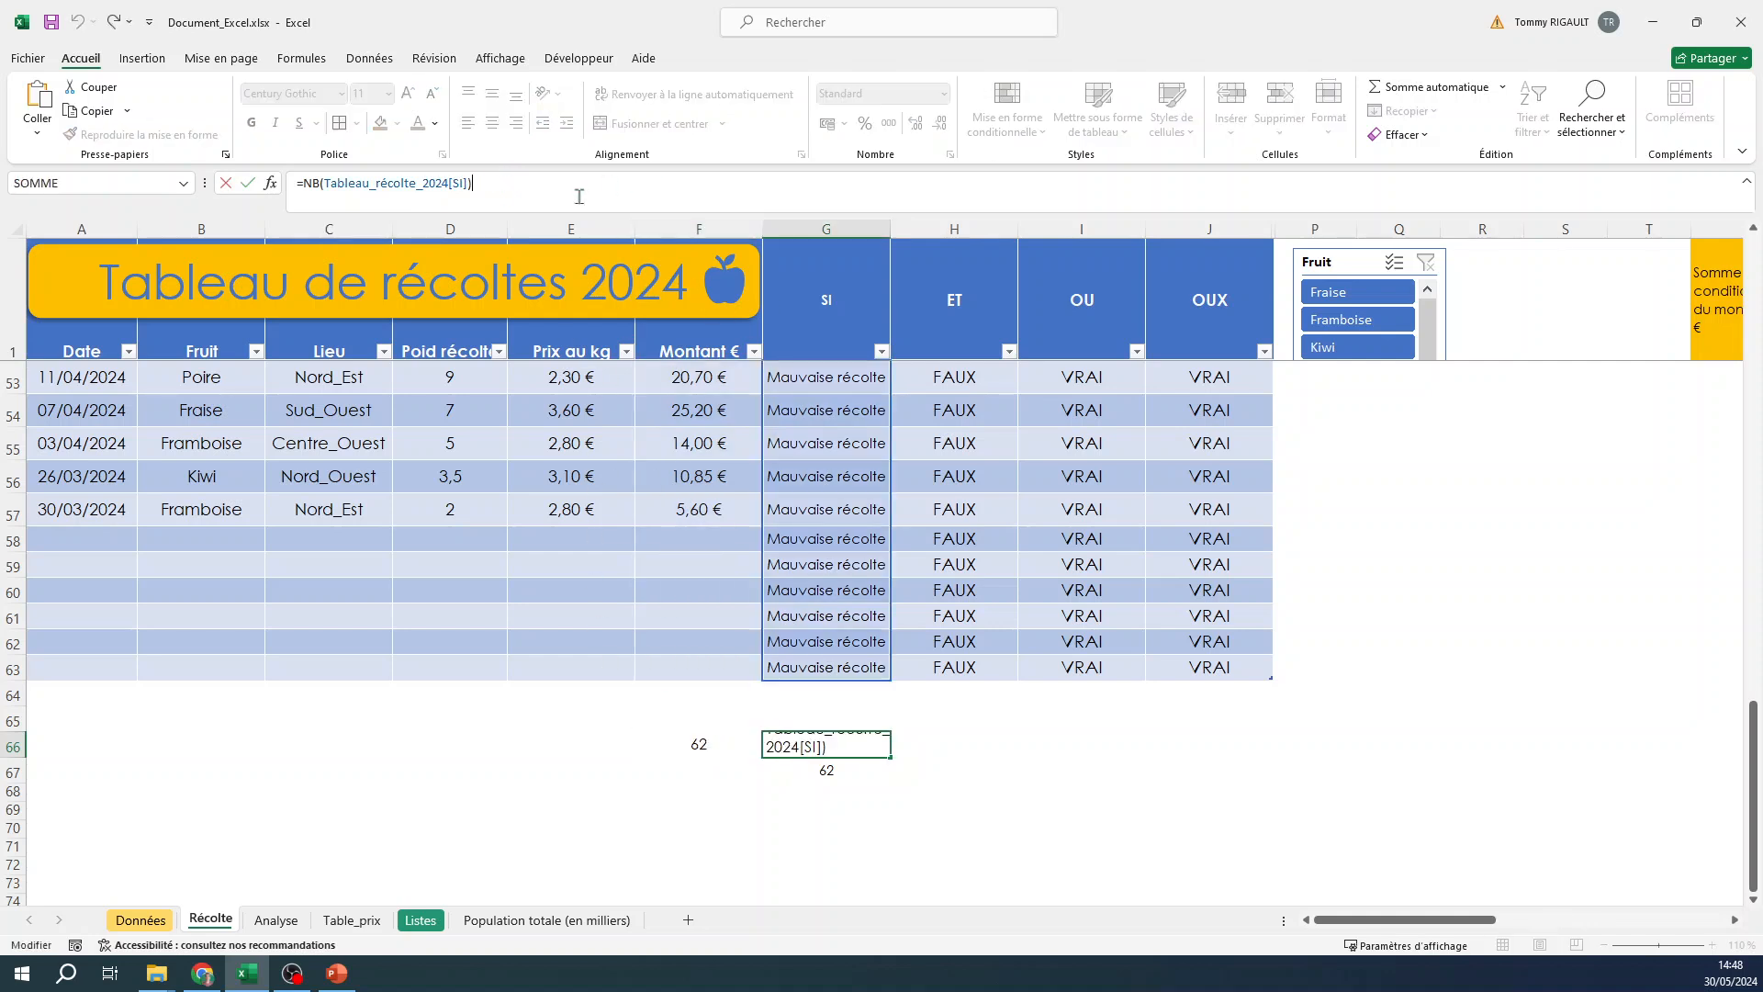
click(846, 770)
click(581, 194)
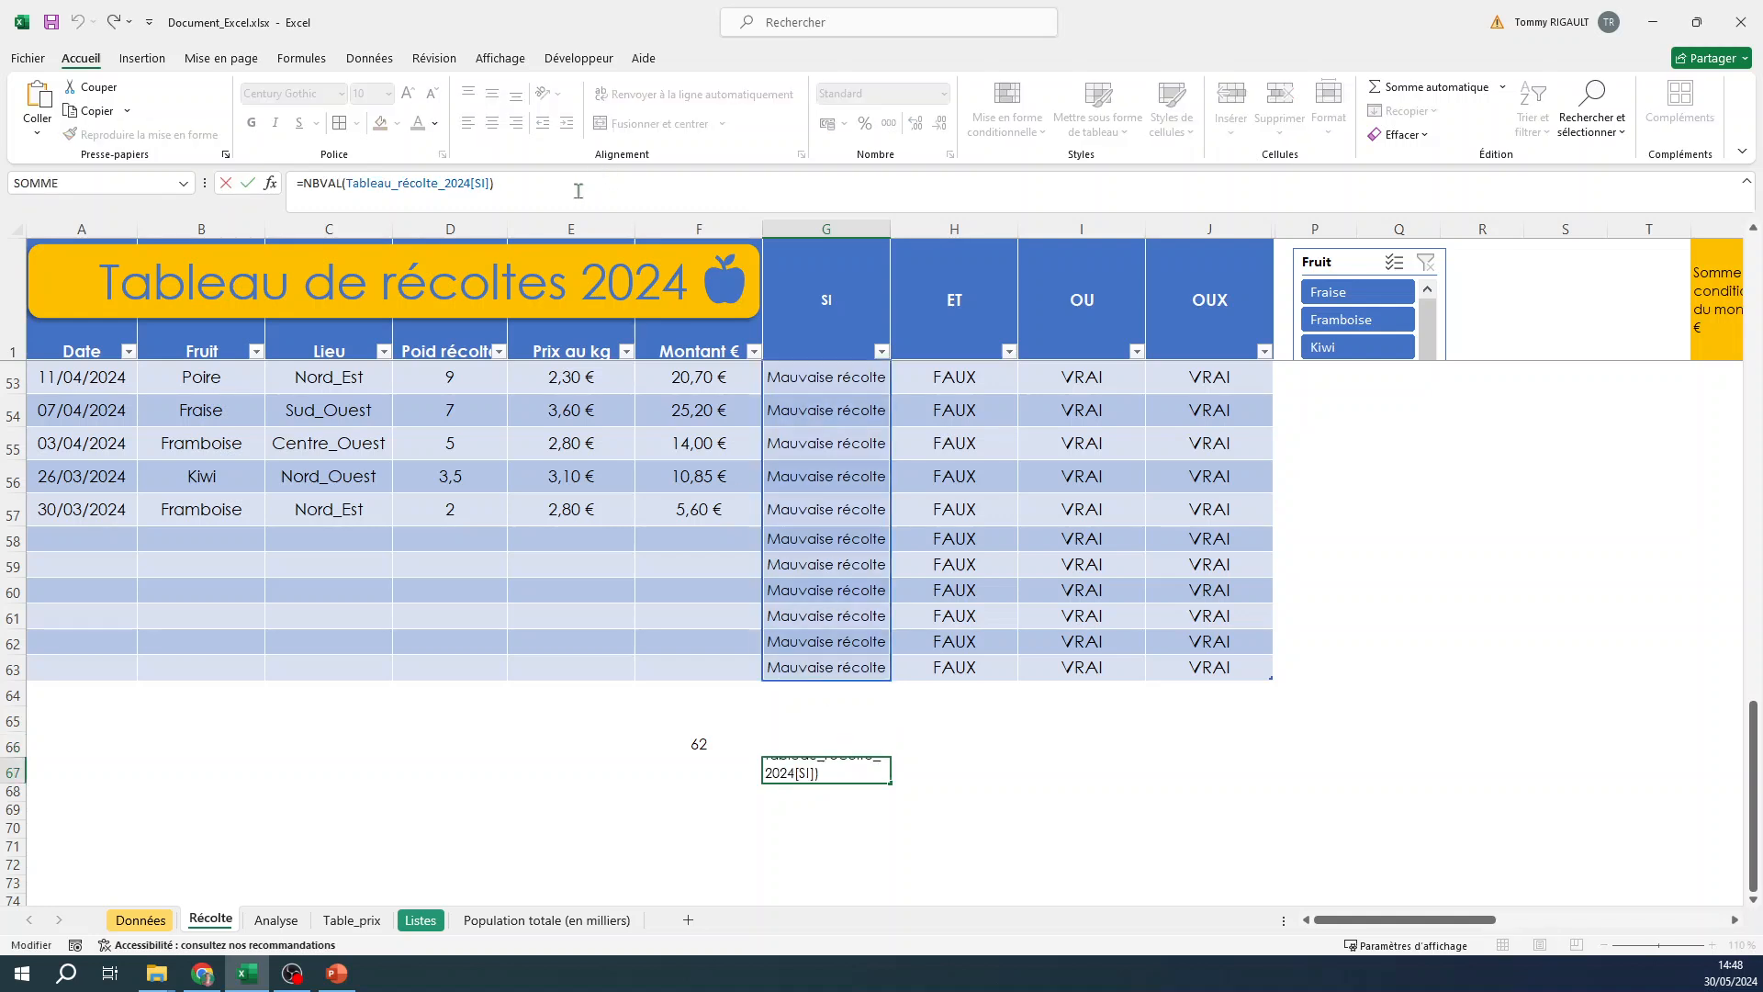
key(Escape)
Fill the NBVAL formula from G67 back to F67 and check the column referenced by each of the two formulas.
drag(815, 786, 688, 772)
click(714, 772)
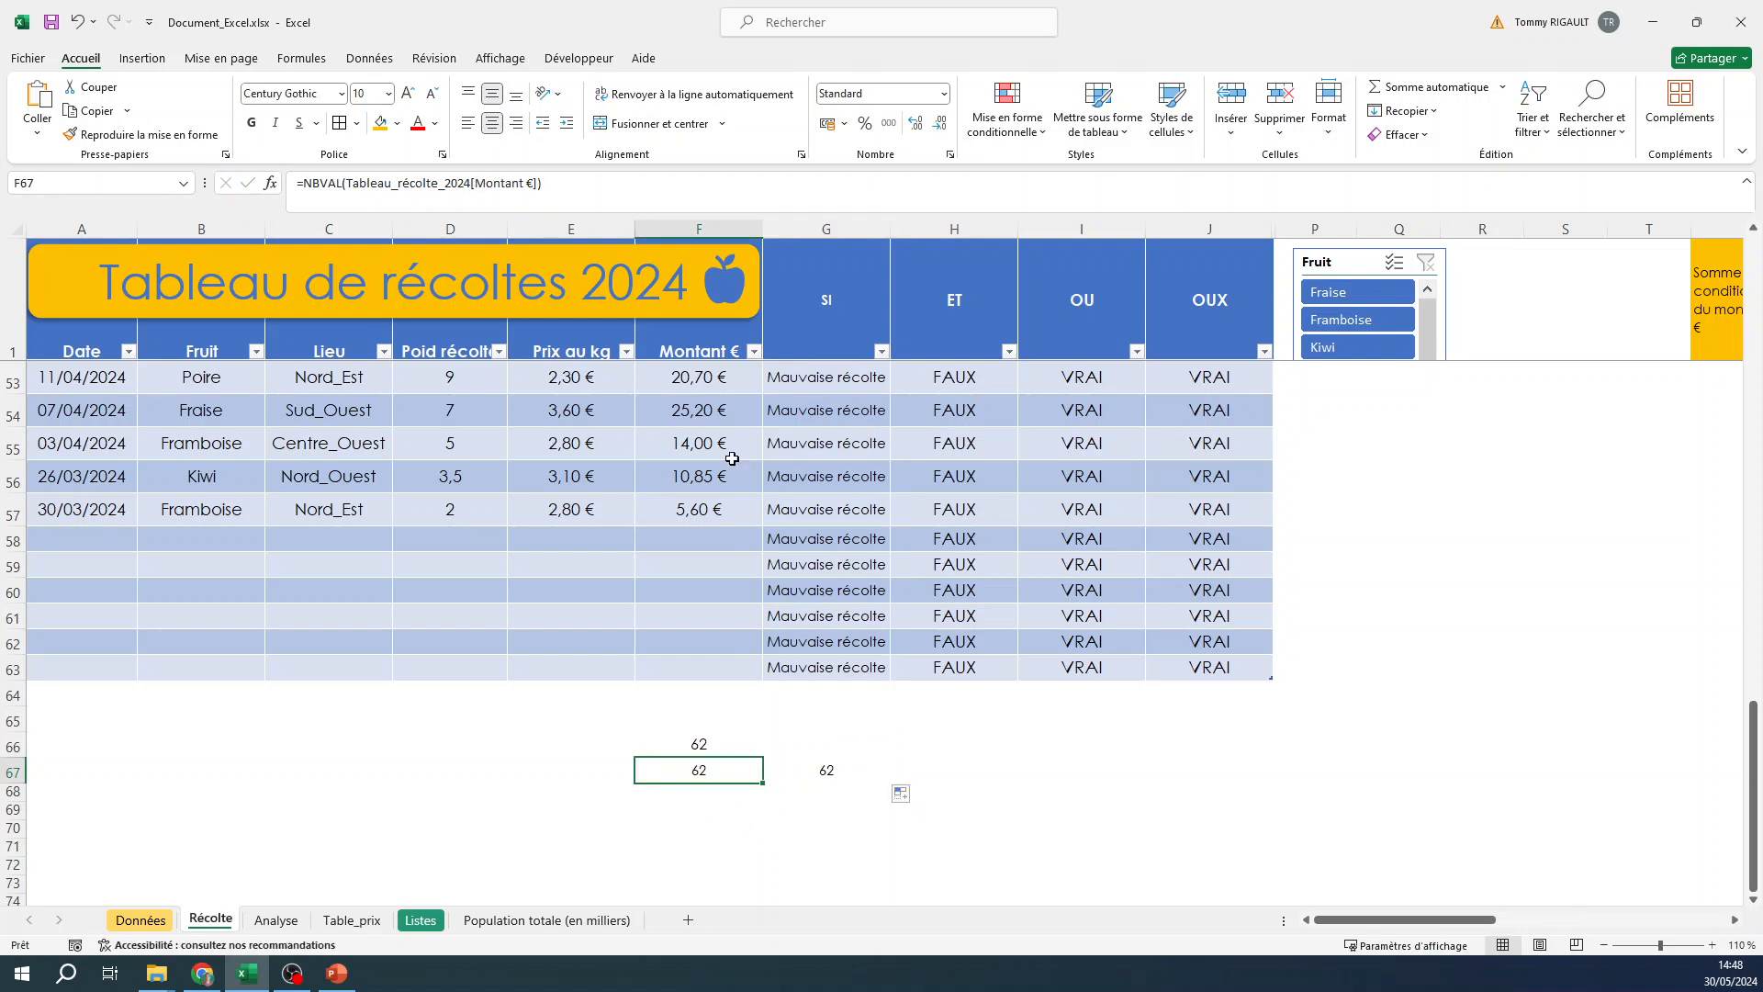
click(557, 188)
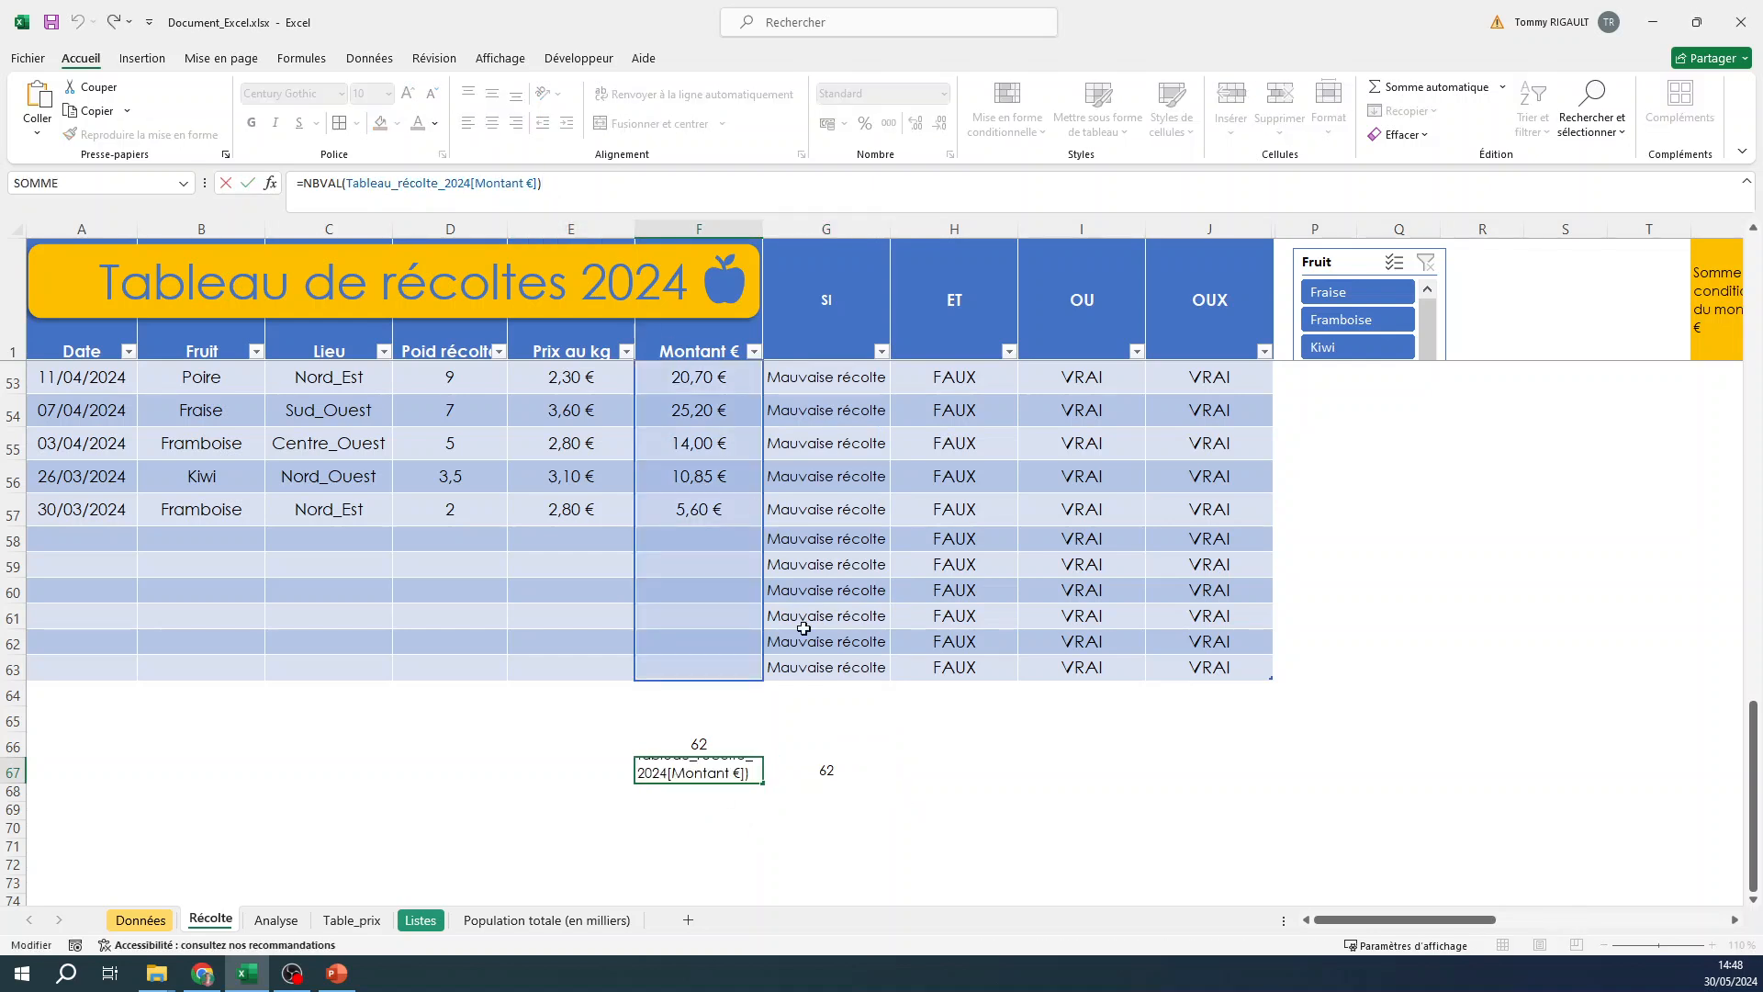
key(Escape)
click(829, 771)
click(558, 183)
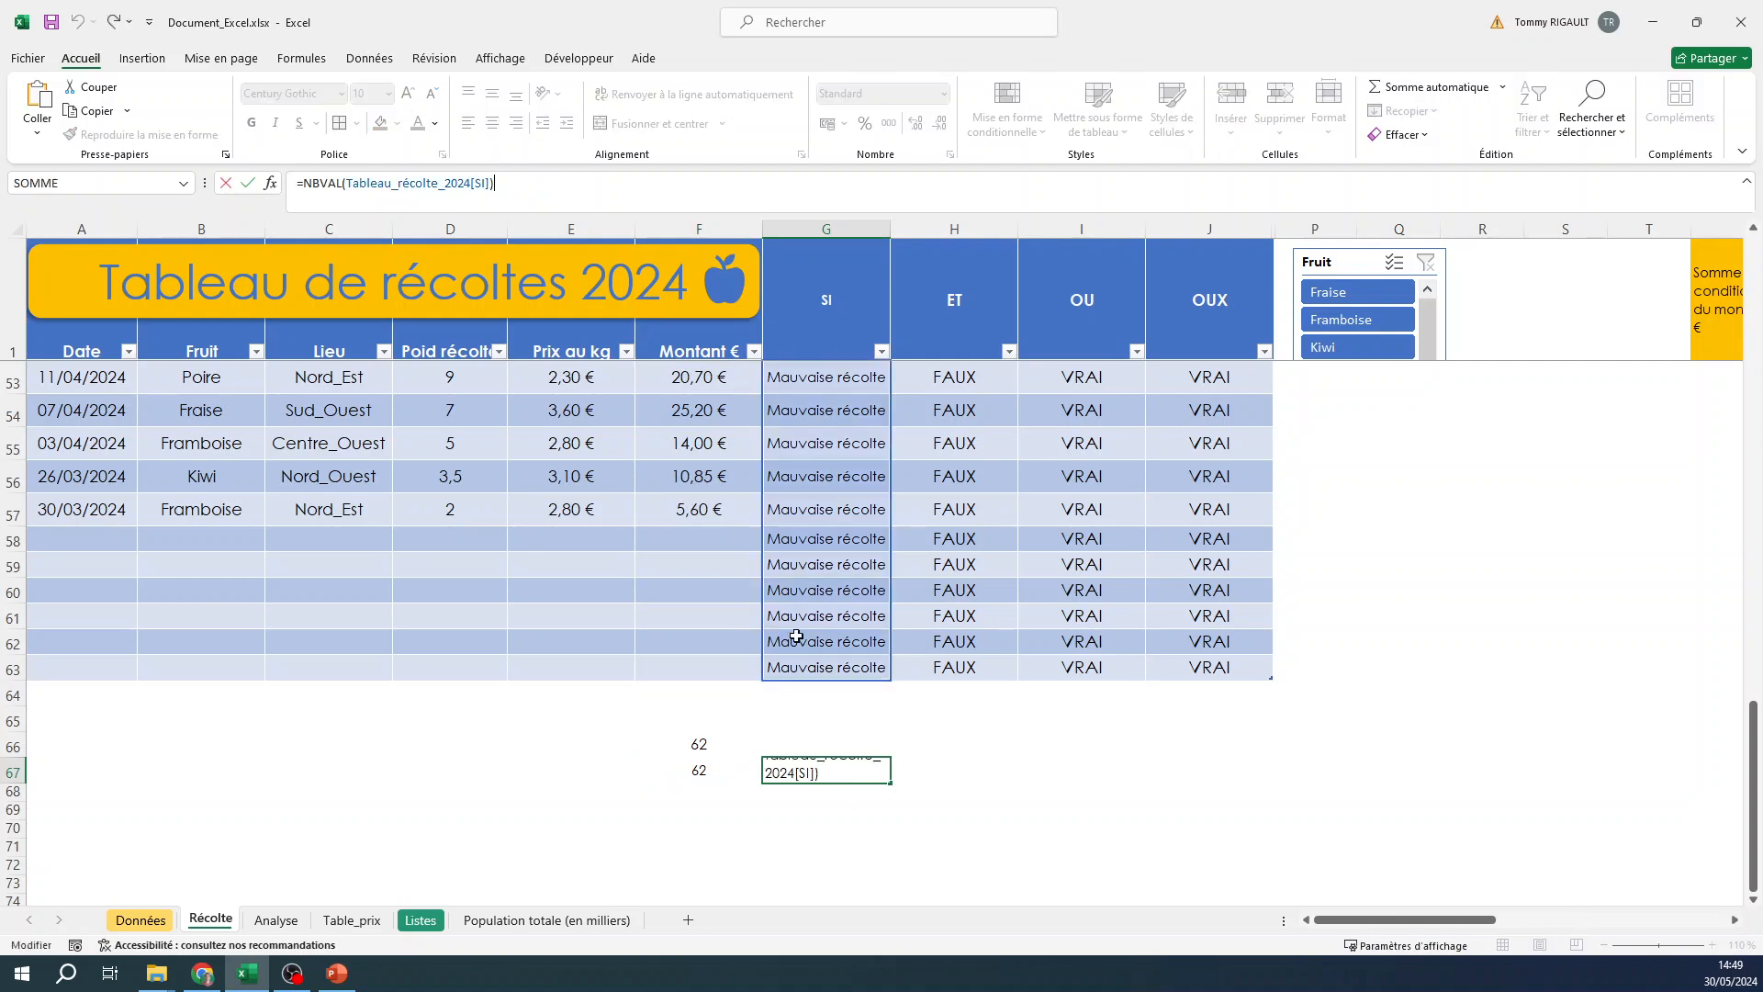
key(Escape)
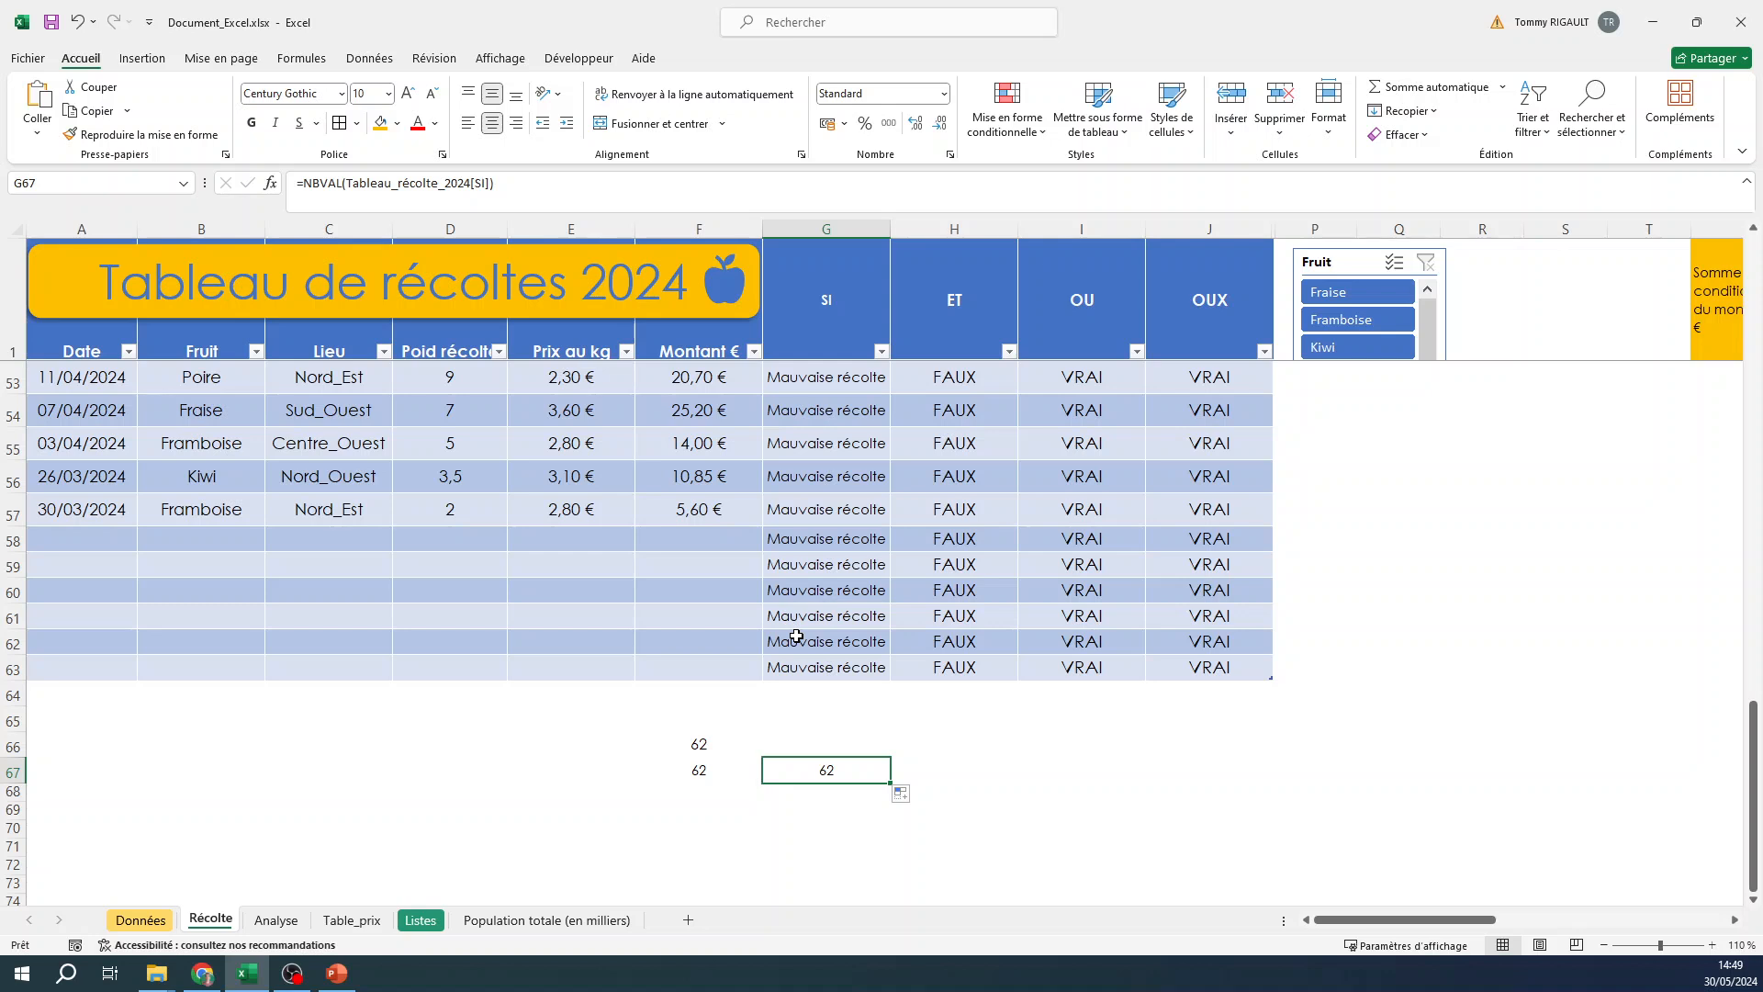
Generate a random number in A73, in the empty area below the table, with =ALEA().
scroll(796, 667, down, 6)
scroll(796, 668, up, 1)
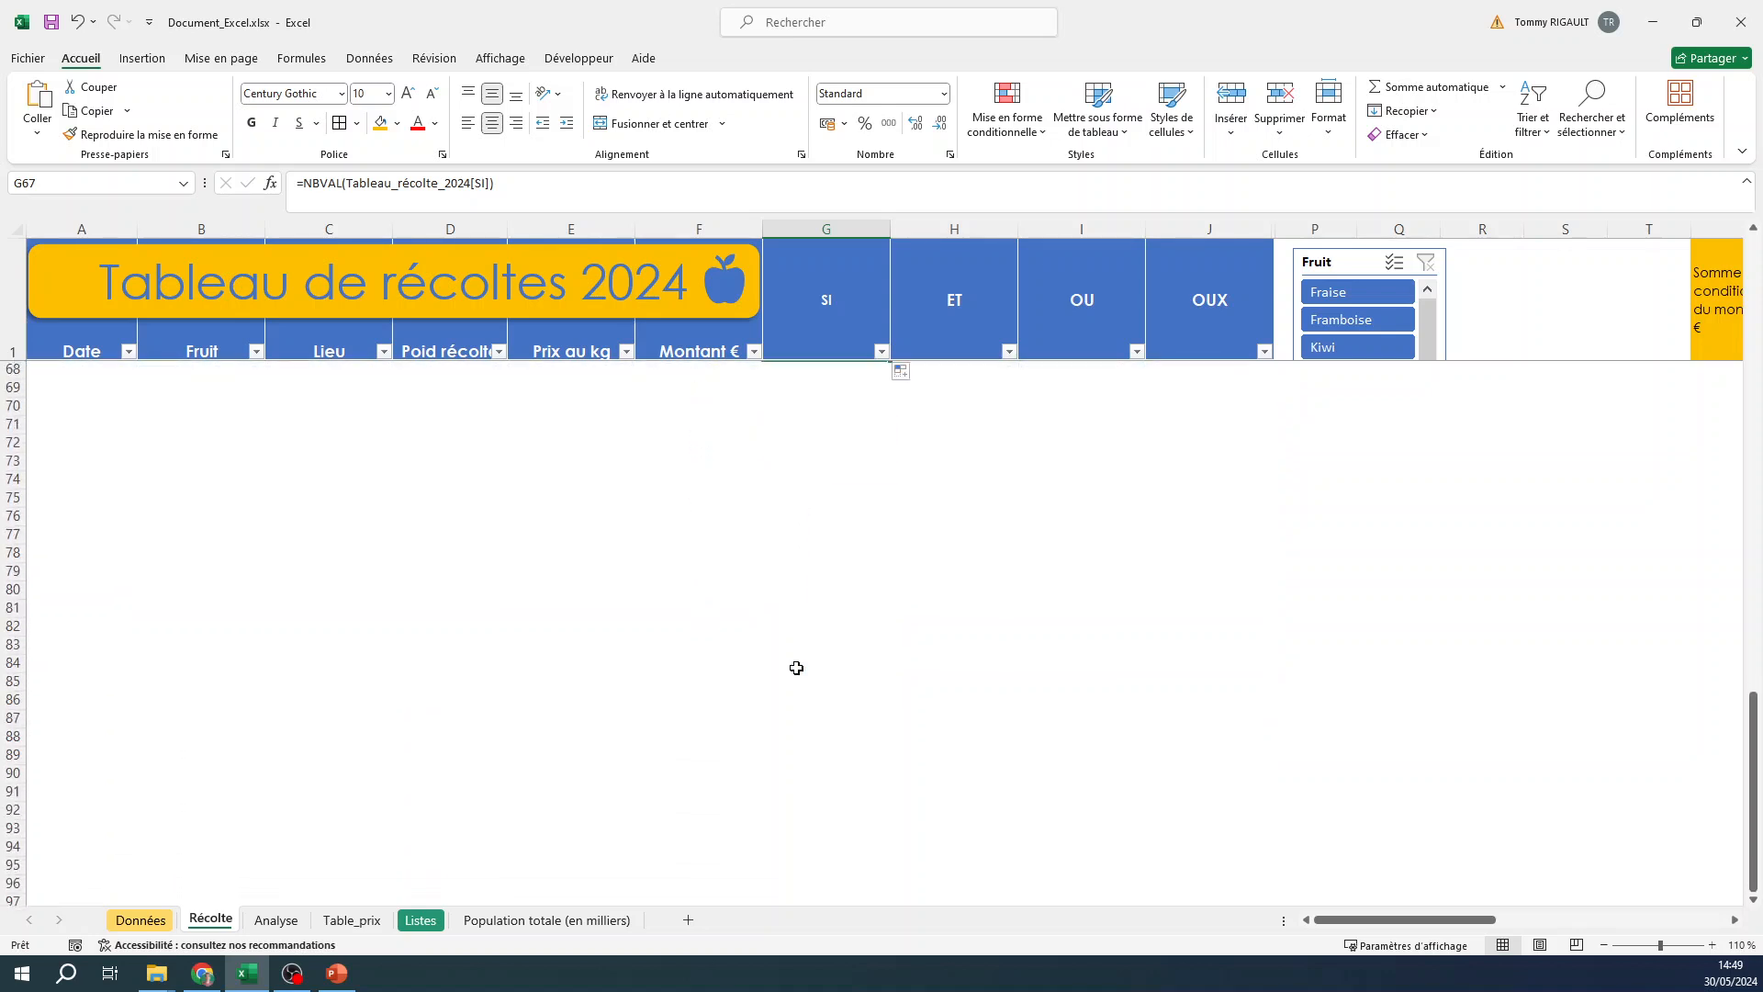
click(50, 461)
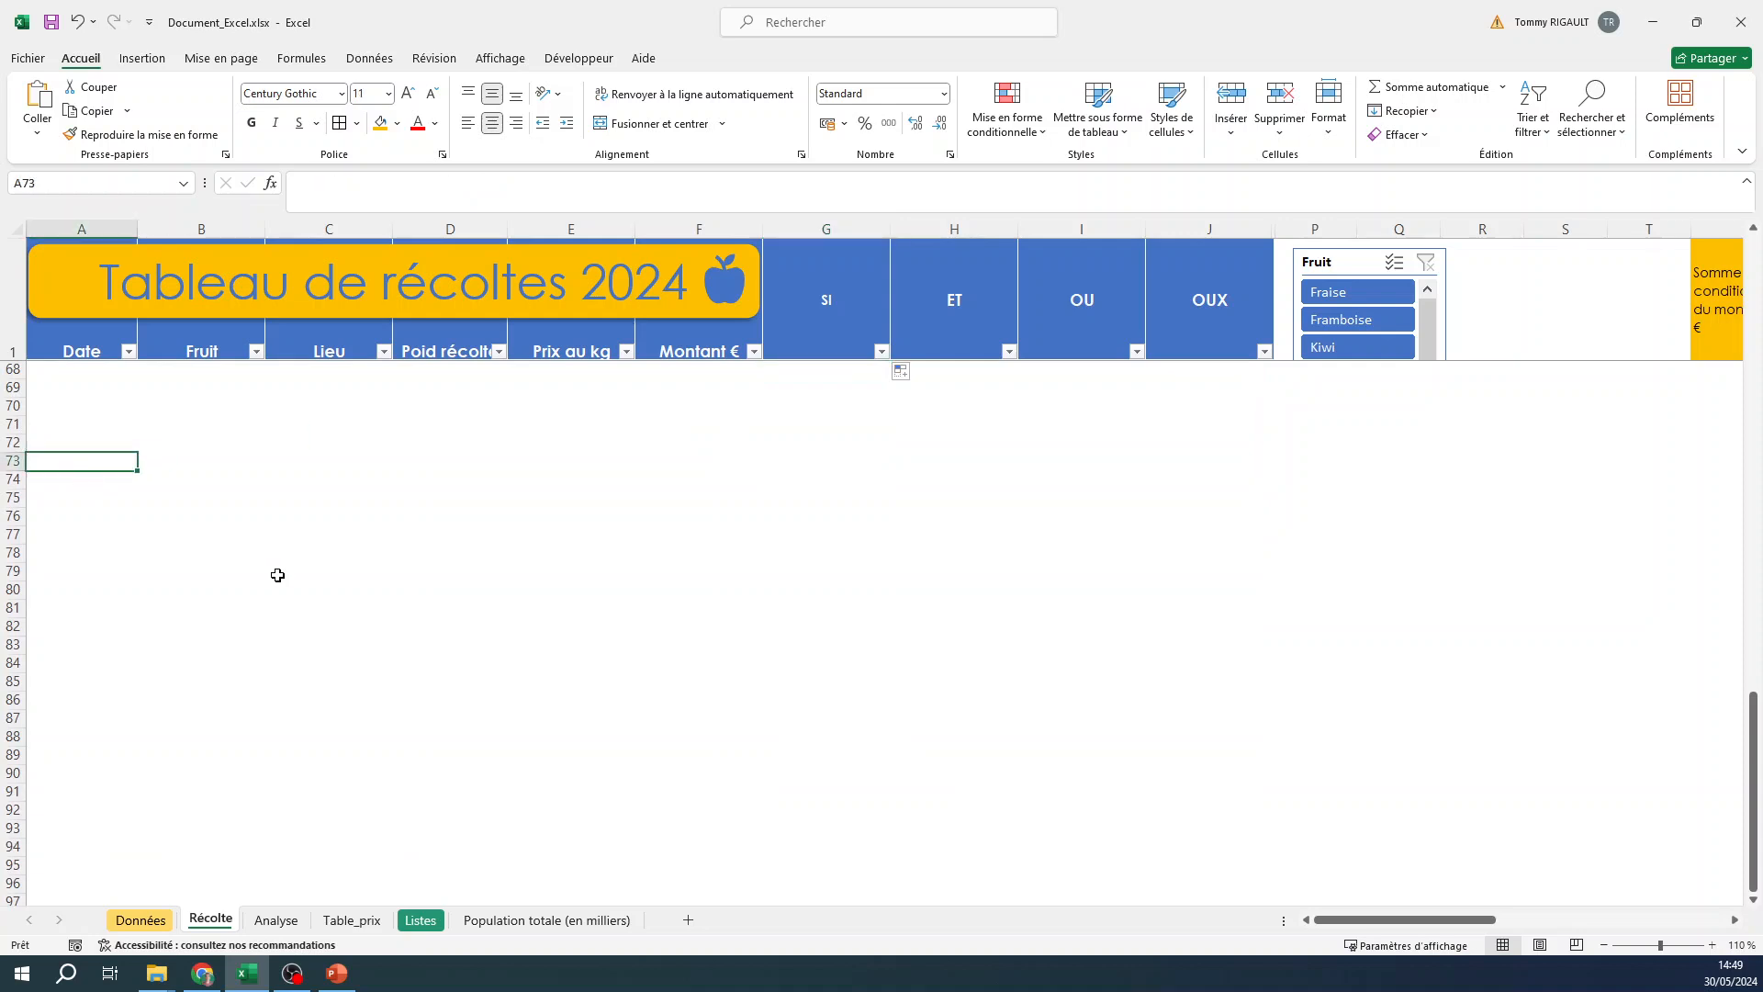
text(=ALEA)
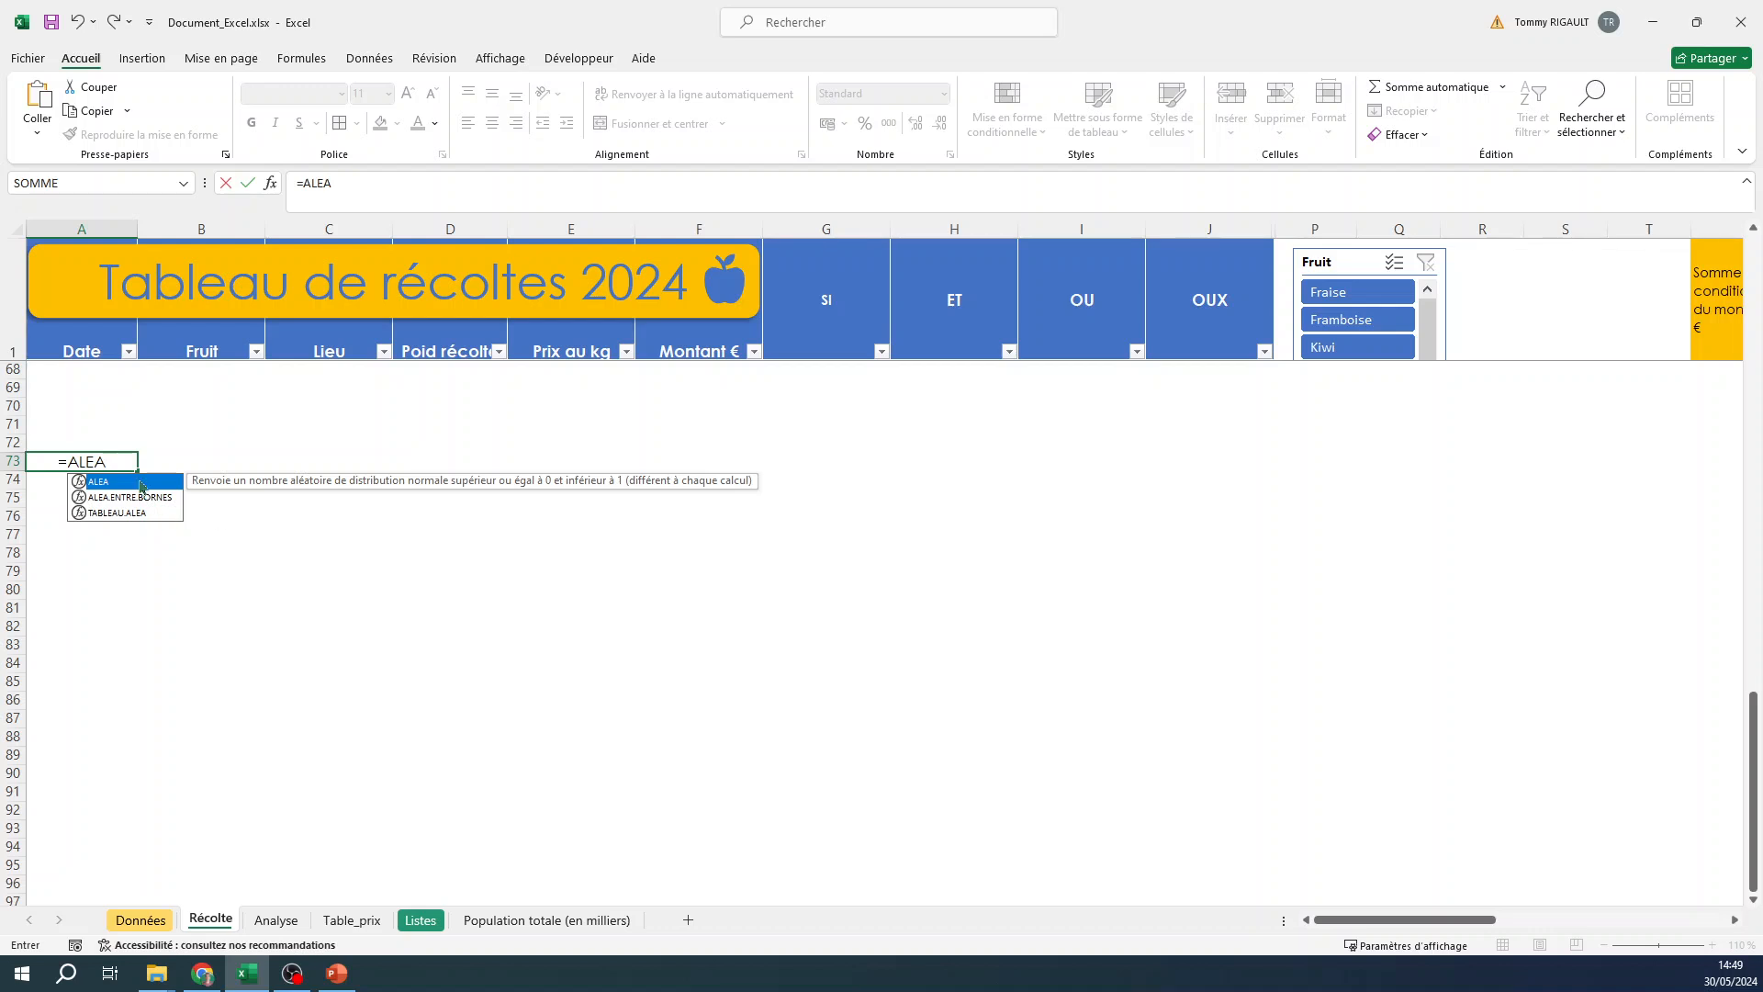
text(())
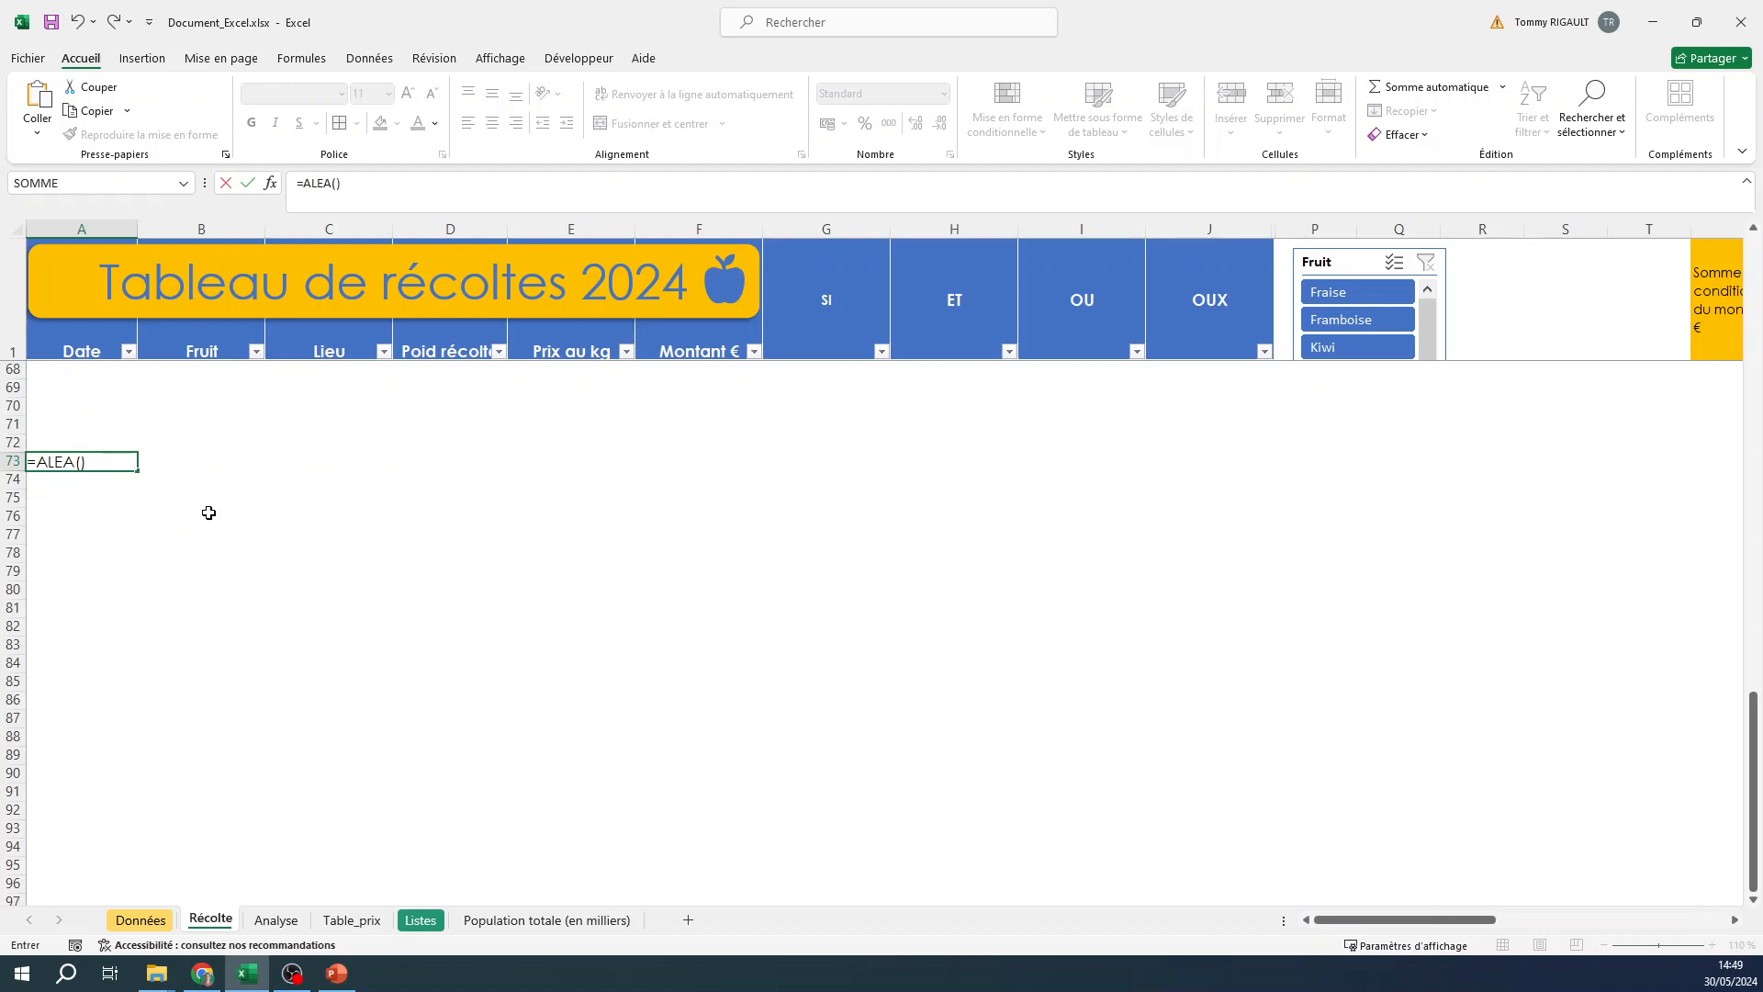
key(Return)
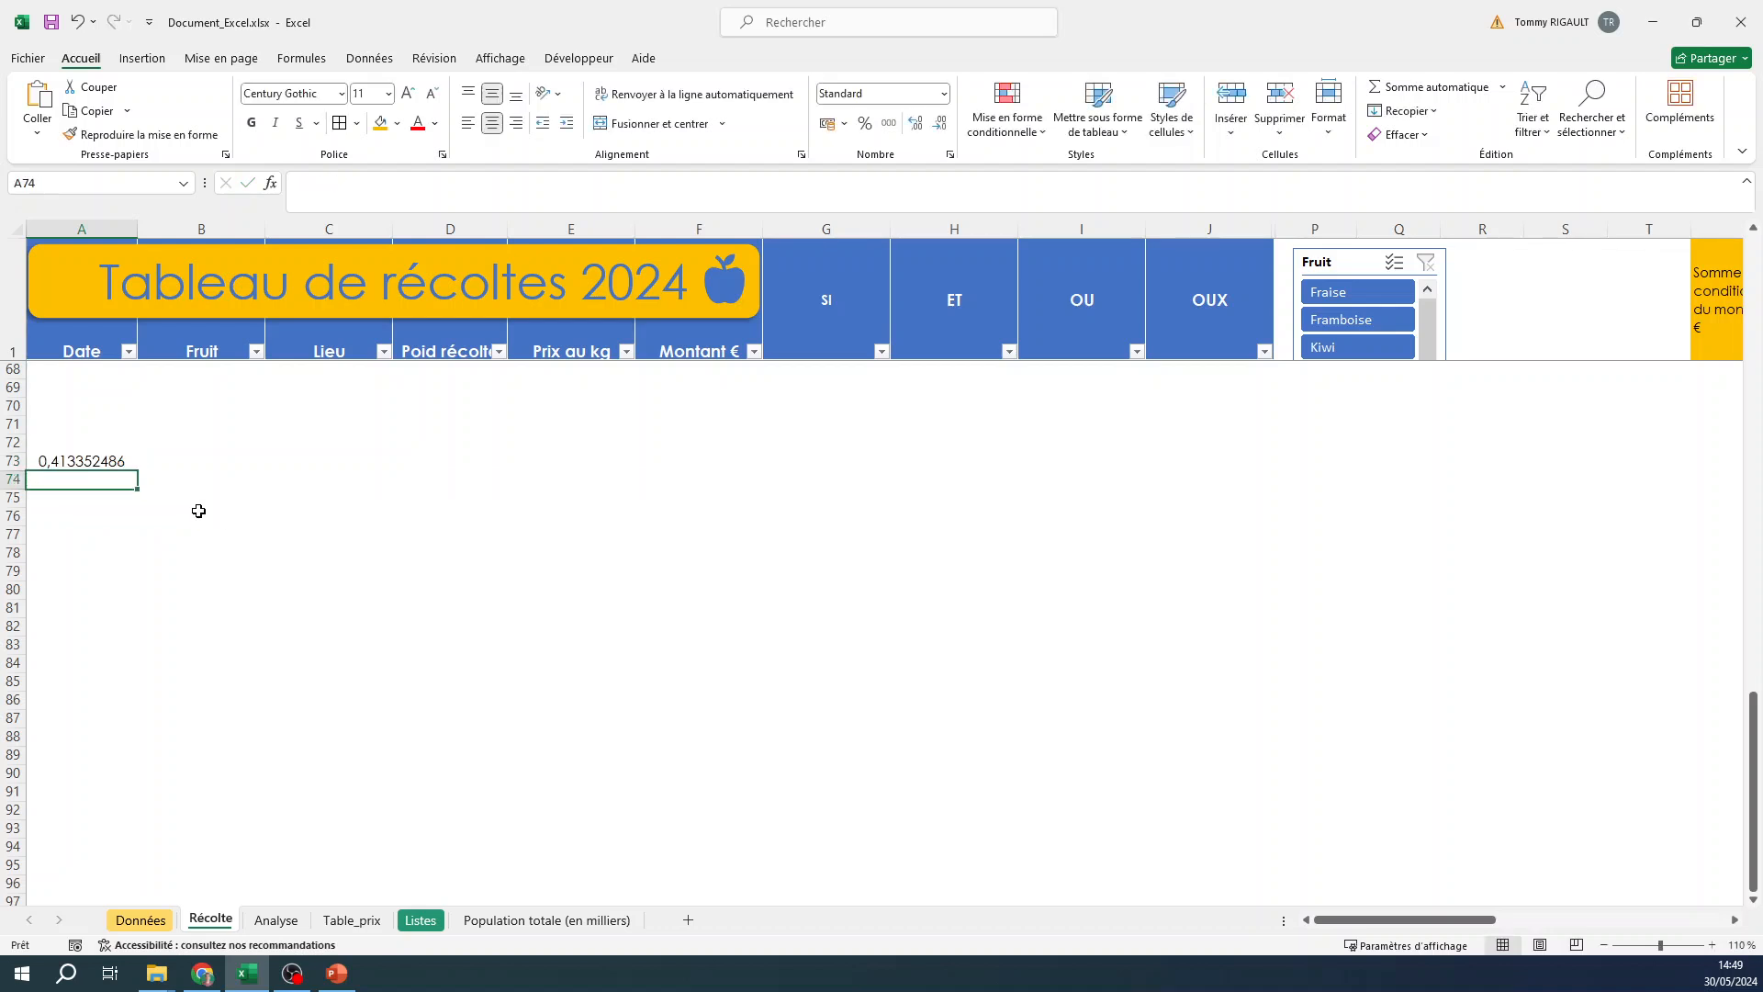
Re-enter the unchanged ALEA formula in A73 several times to draw new random numbers.
click(109, 461)
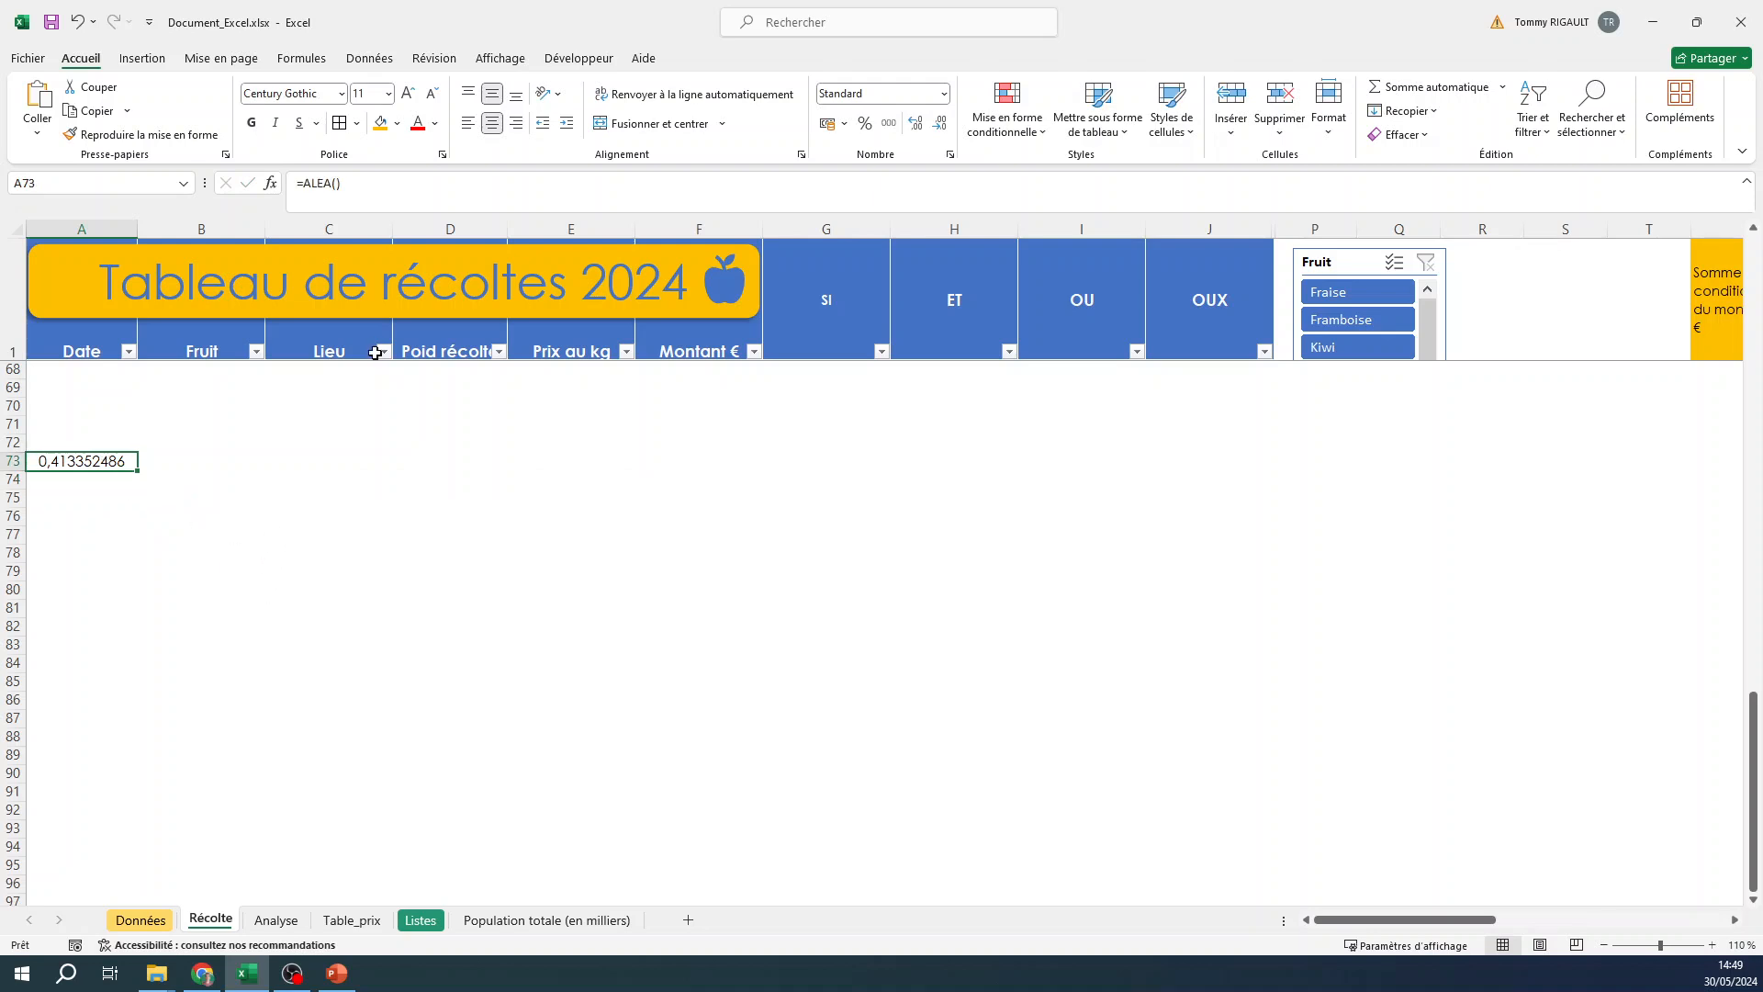
click(380, 187)
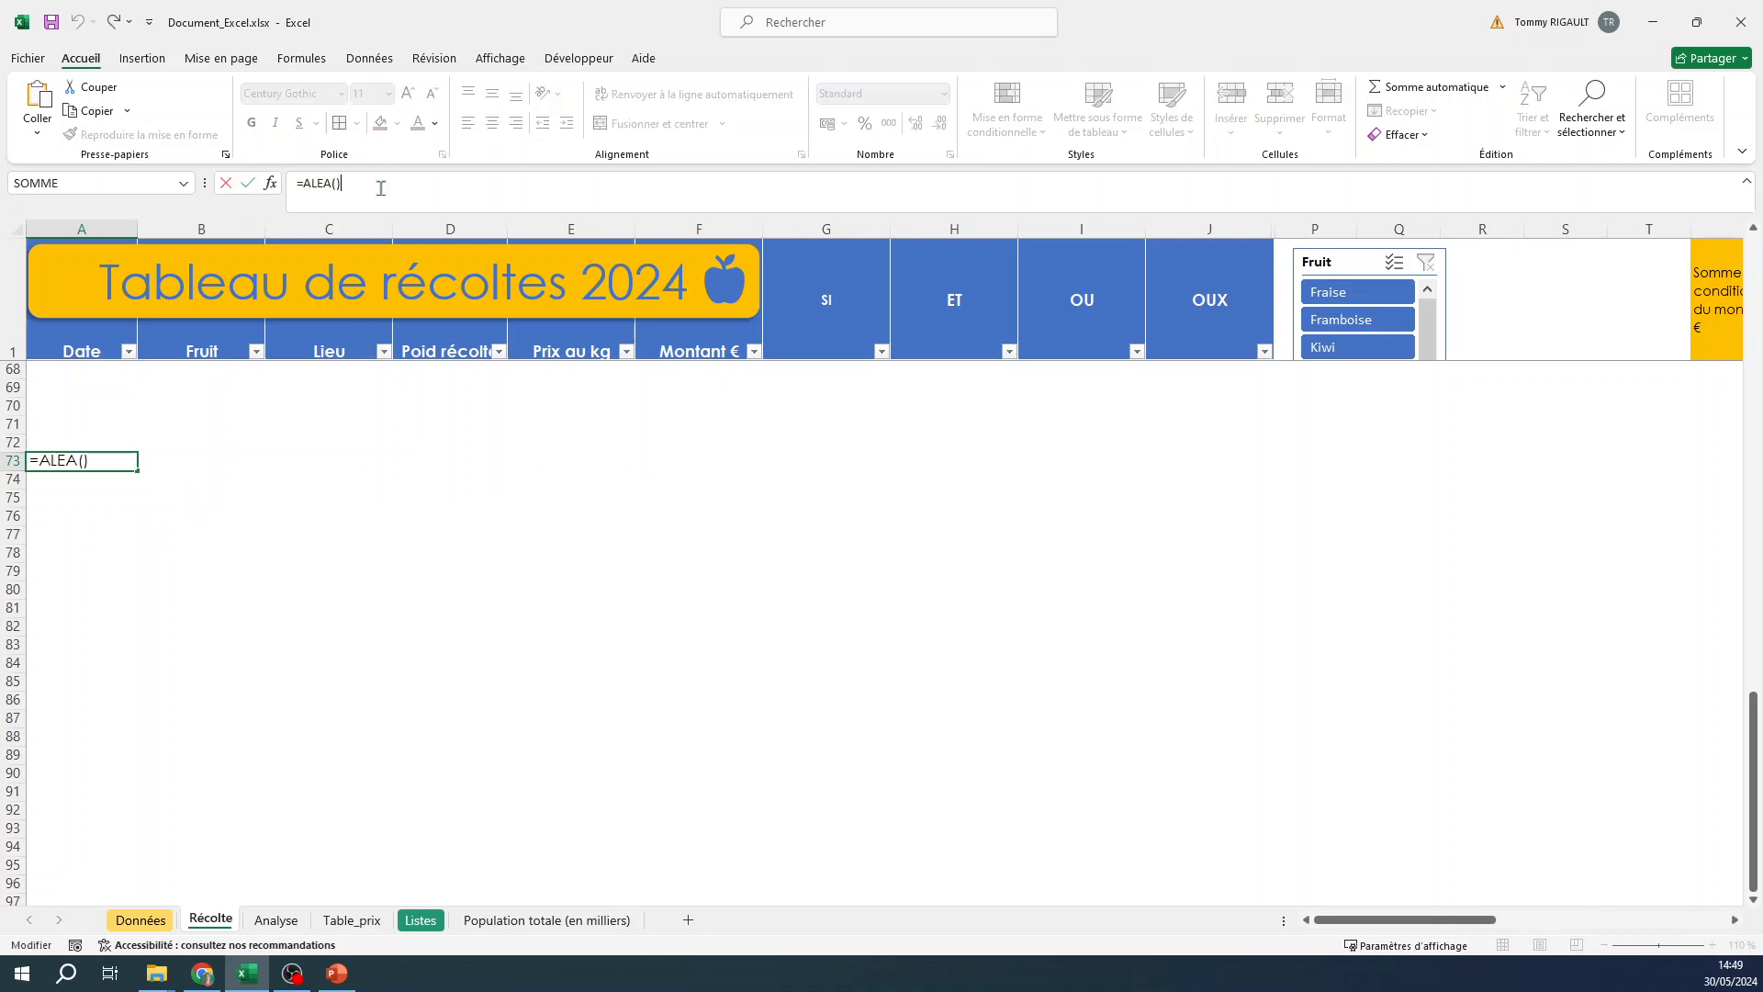
key(Return)
key(Up)
click(380, 187)
key(Return)
key(Up)
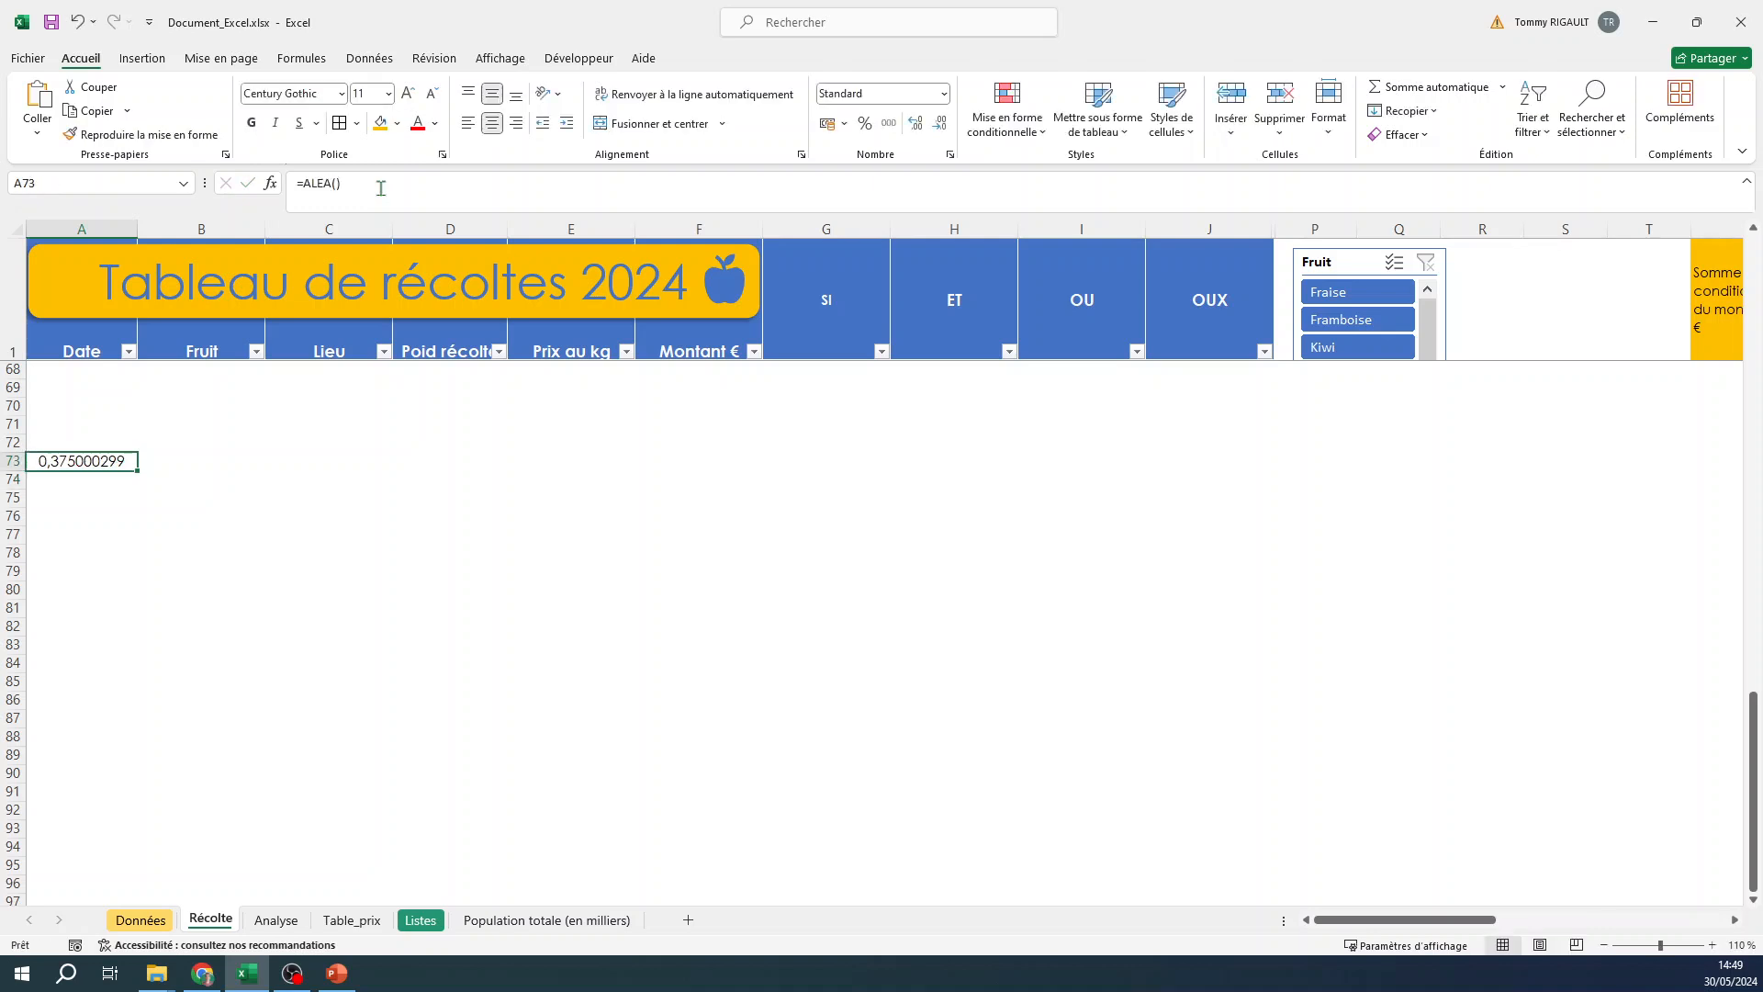
click(381, 187)
key(Return)
key(Up)
Multiply the random number in A73 by 100 so its formula reads =ALEA()*100.
click(380, 187)
text(*100)
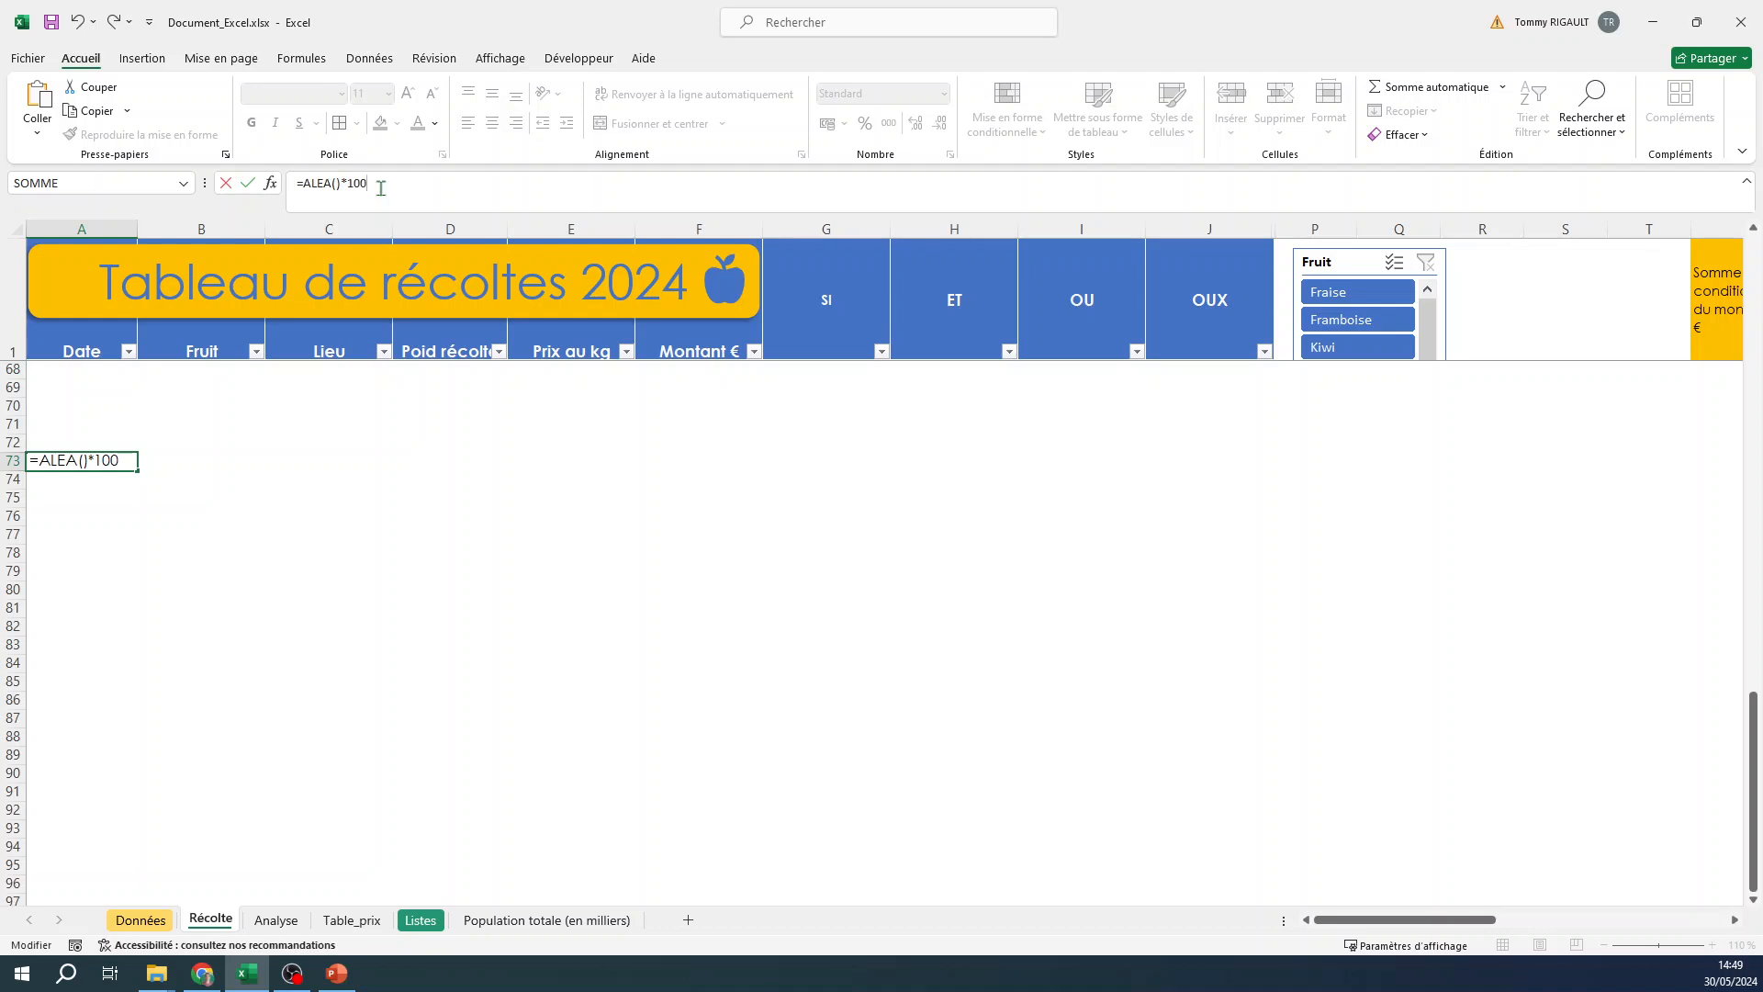
key(Return)
key(Up)
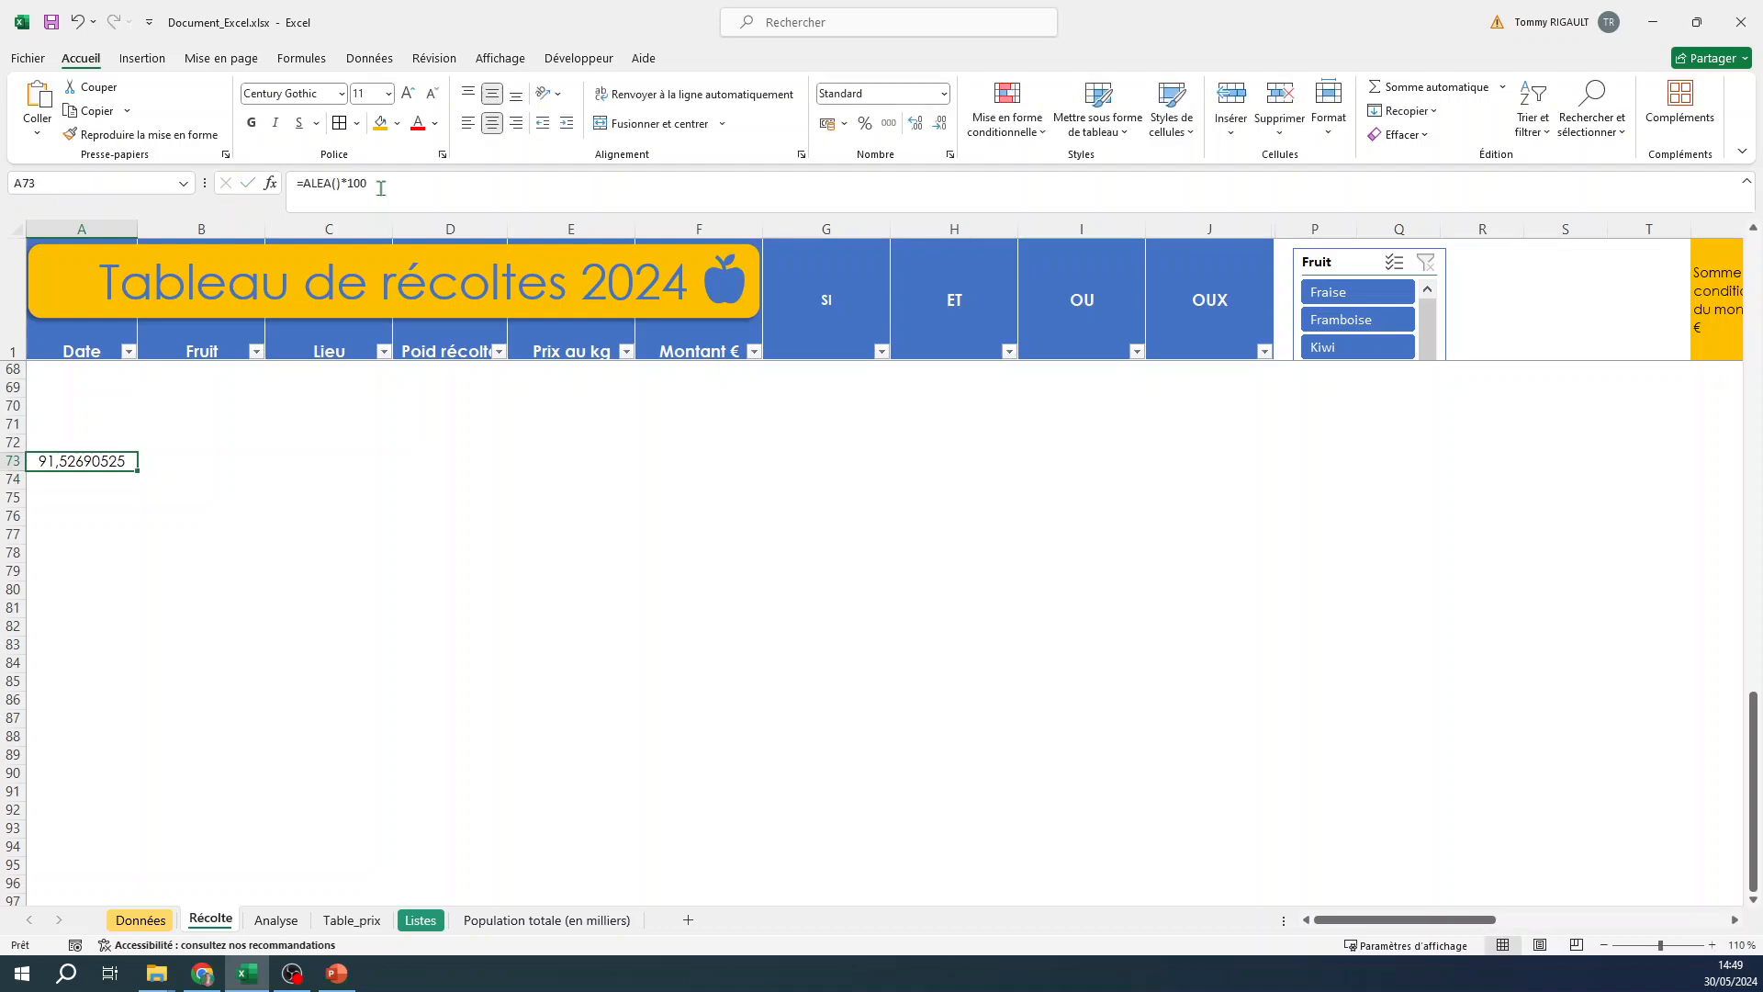
Reduce the number format of A73 to zero decimal places.
click(941, 125)
click(940, 125)
click(940, 124)
click(940, 124)
click(940, 125)
click(941, 125)
click(941, 125)
click(940, 124)
Recalculate the =ALEA()*100 formula in A73 four times to draw new whole-number results.
click(432, 186)
key(Return)
key(Up)
click(432, 187)
key(Return)
key(Up)
click(431, 186)
key(Return)
key(Up)
click(432, 186)
key(Return)
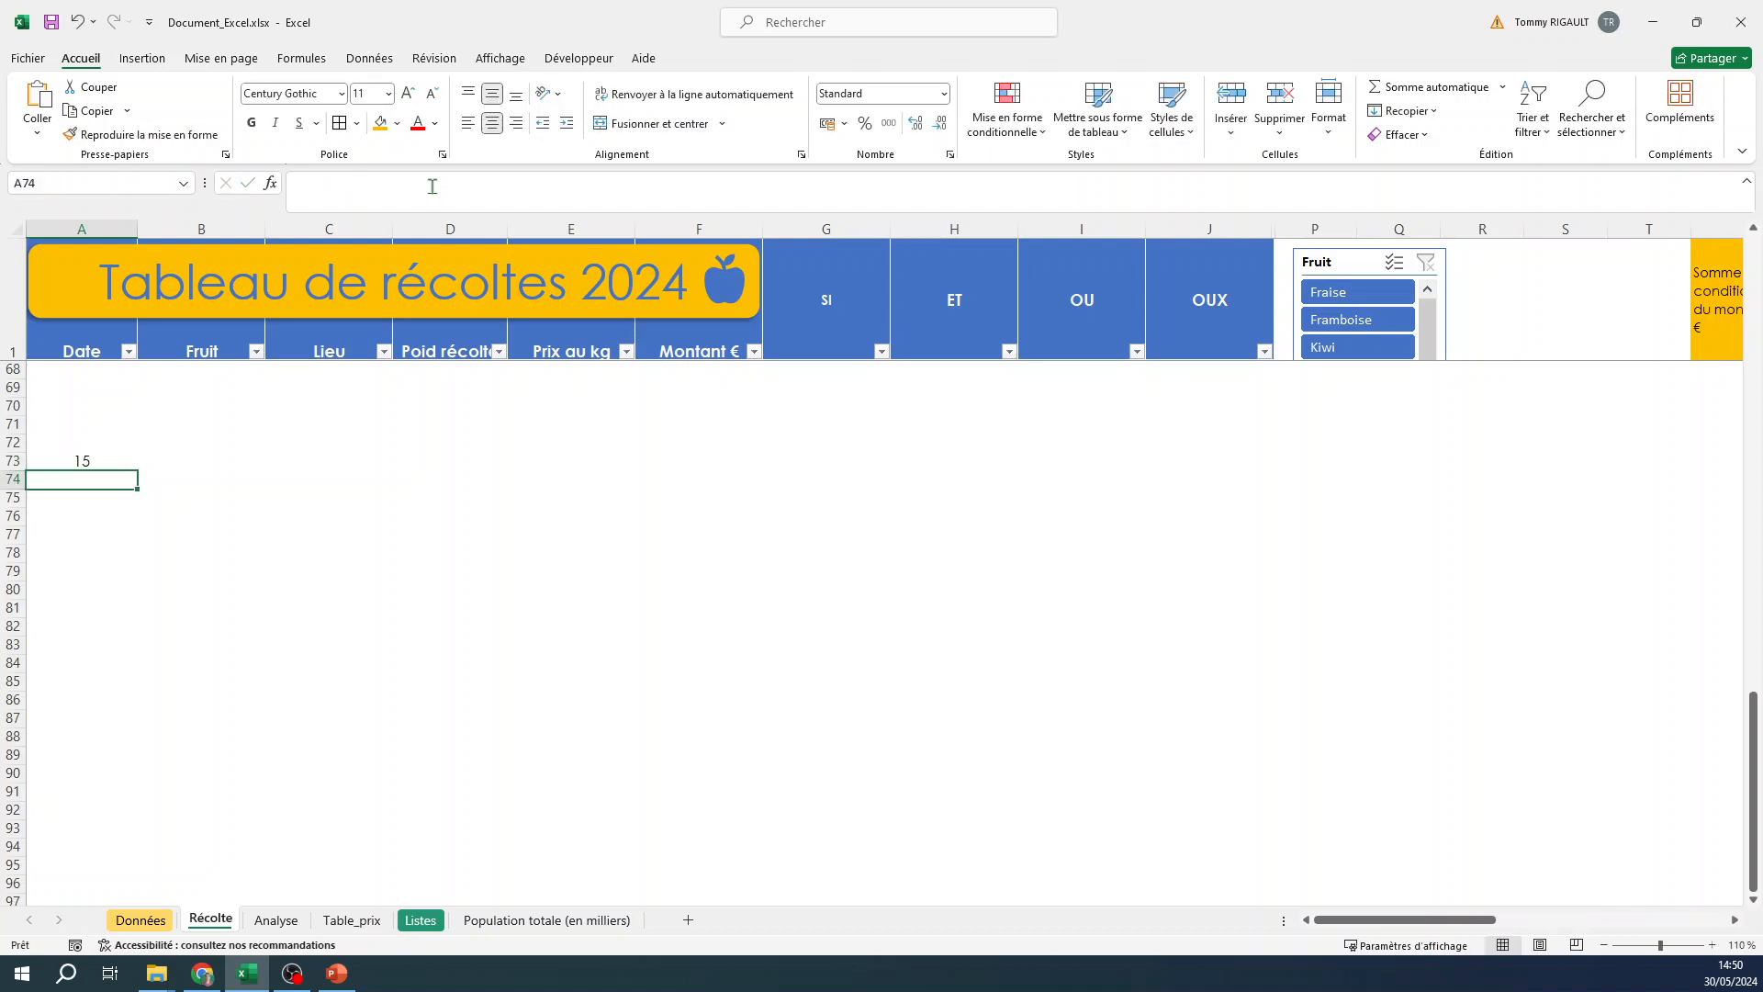
Generate a random integer between 1 and 20 in A74 with =ALEA.ENTRE.BORNES(1;20).
text(=ALEA)
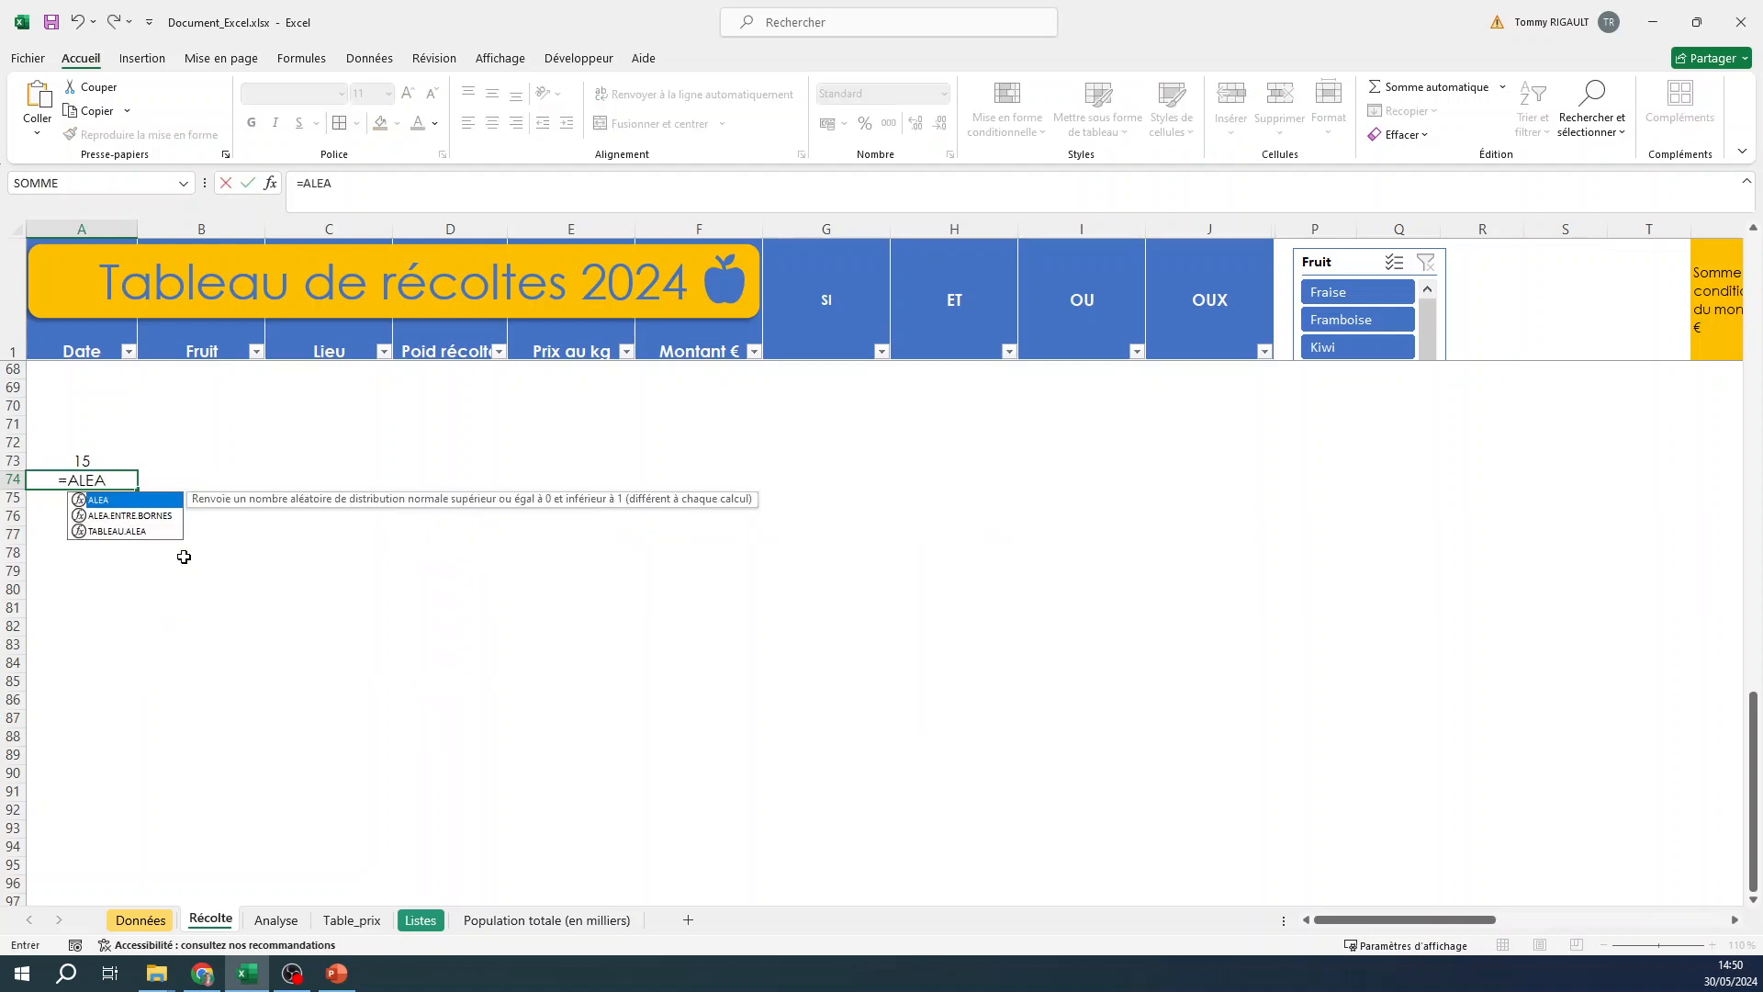
key(Down)
key(Tab)
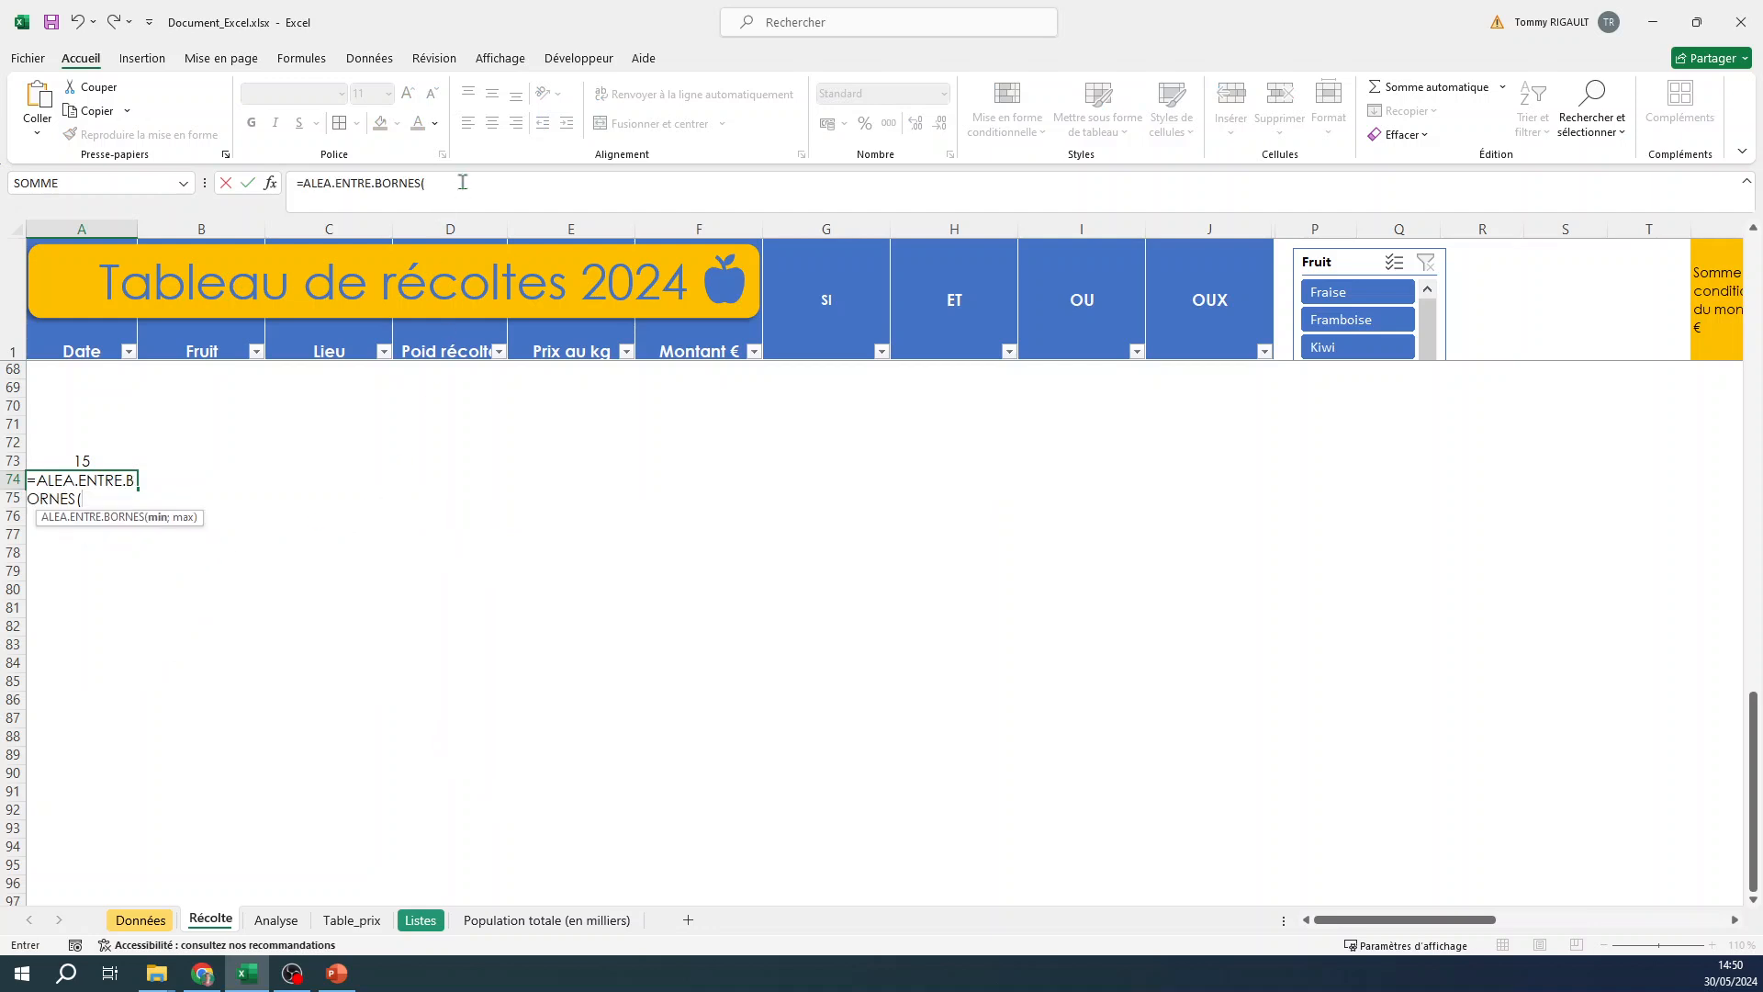
click(463, 181)
text(1)
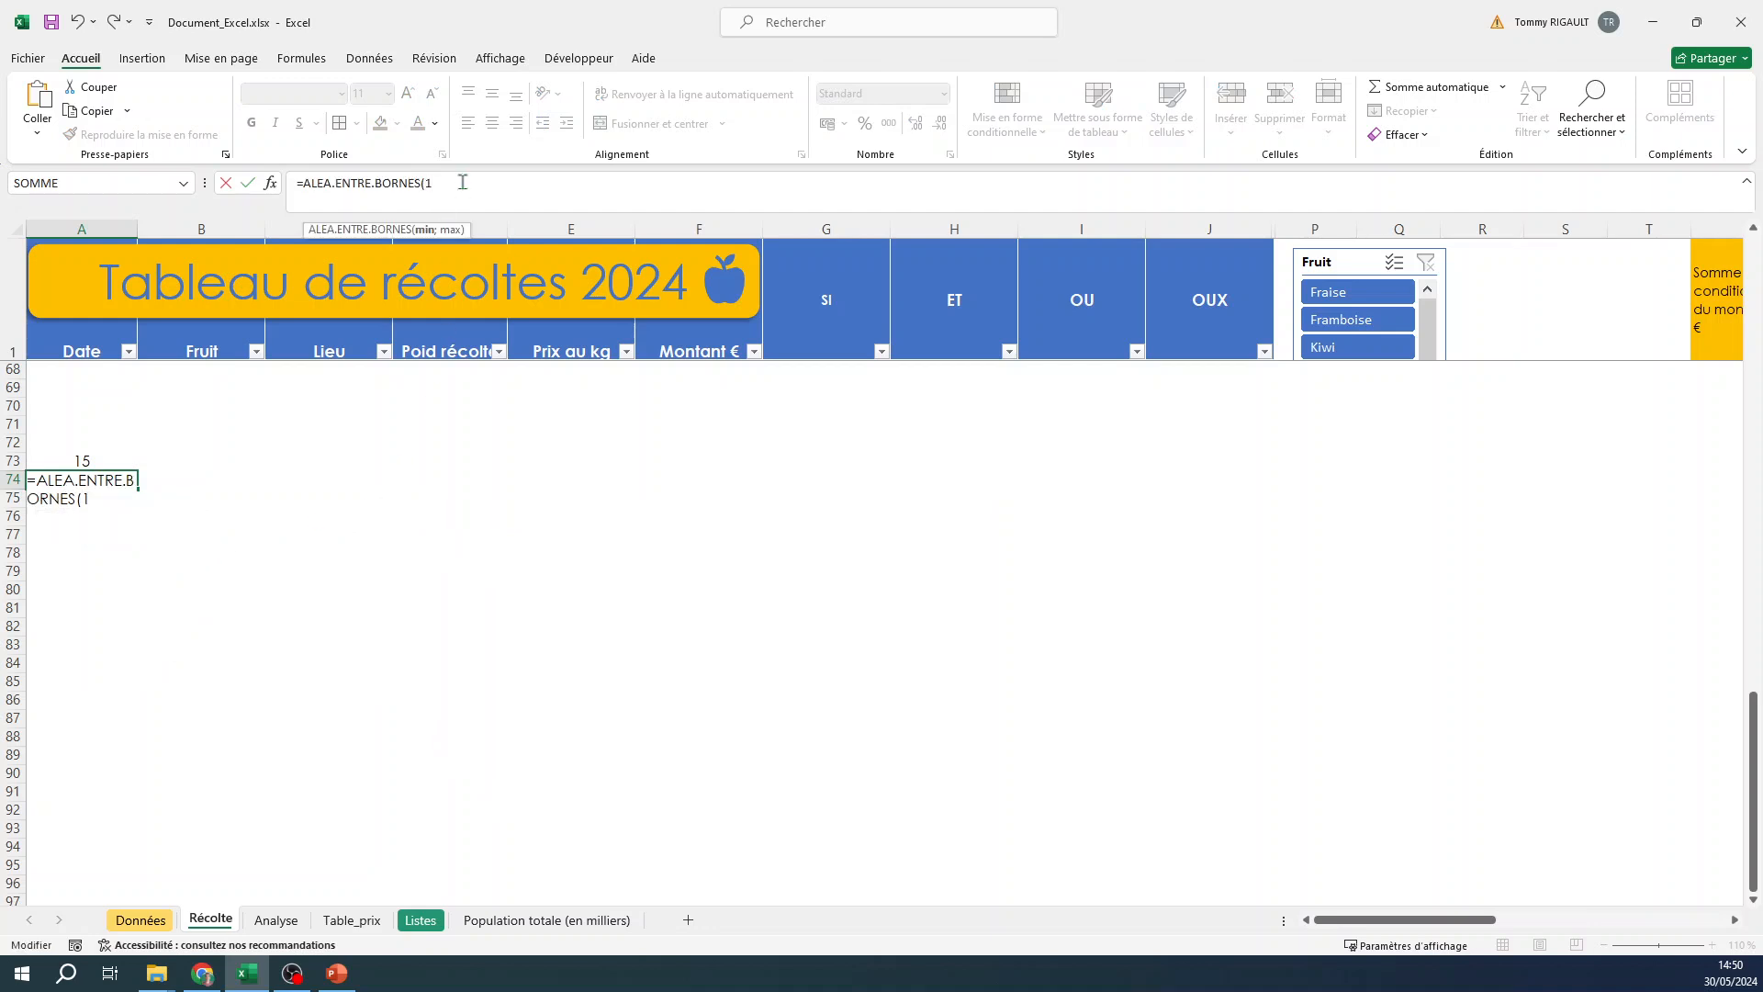
text(;20))
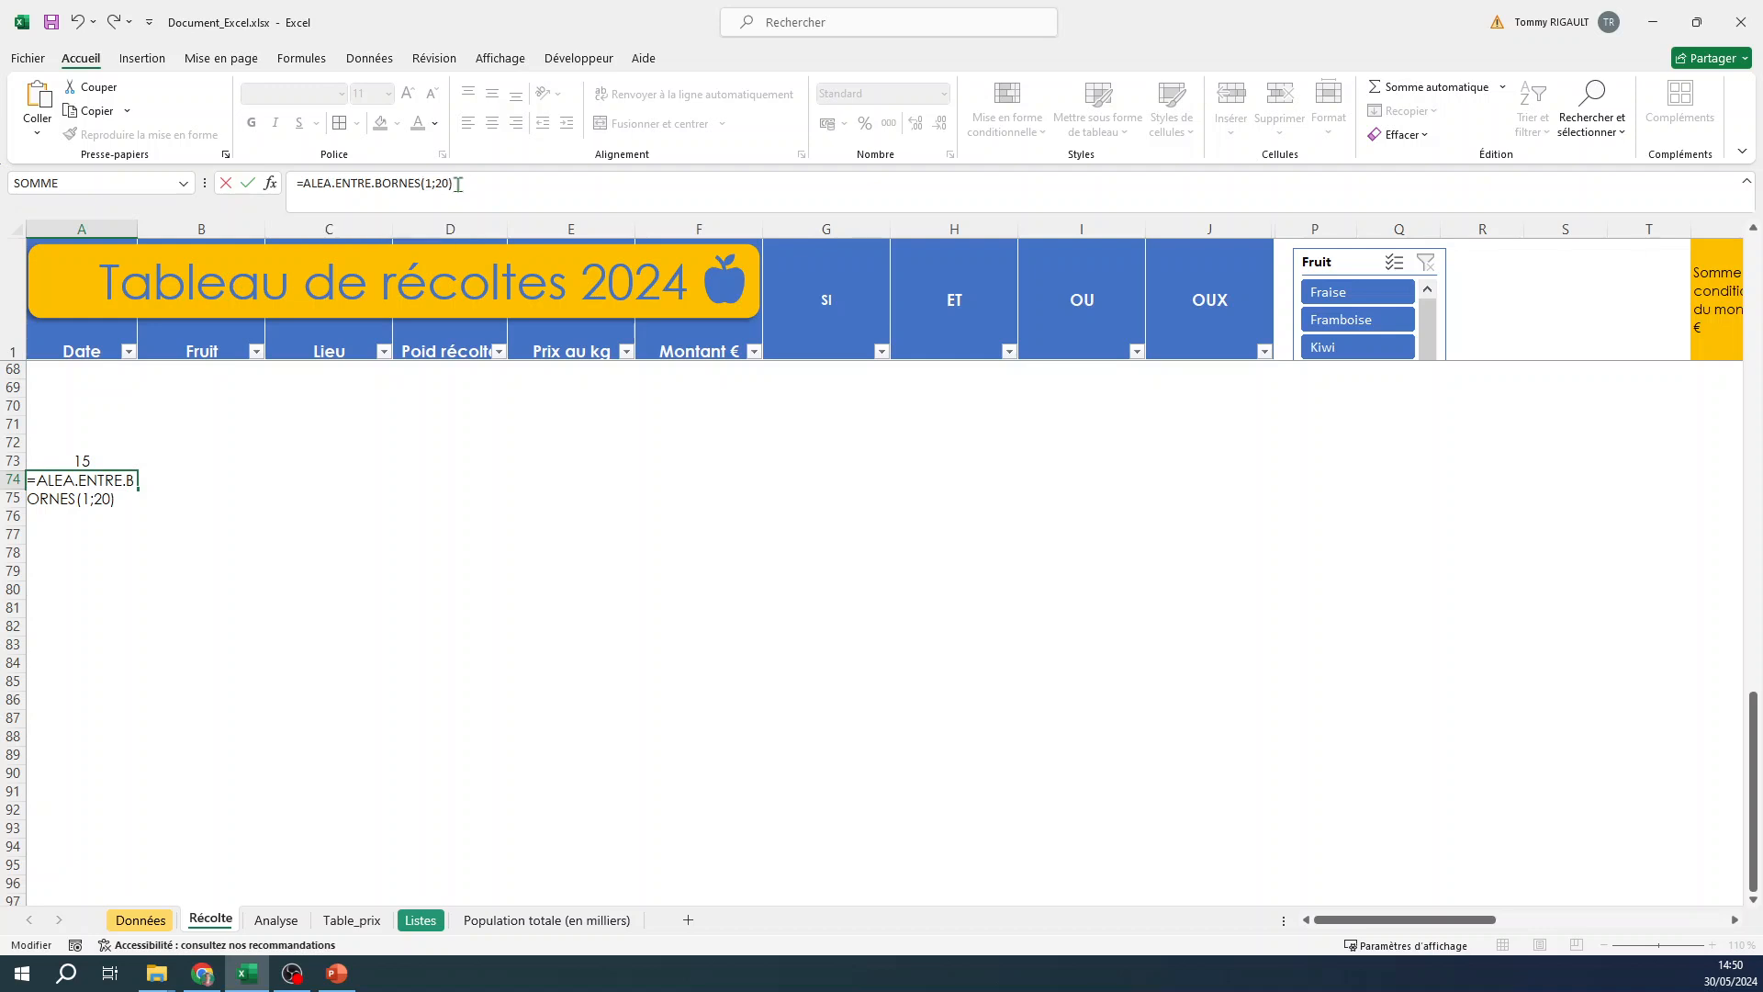
click(442, 184)
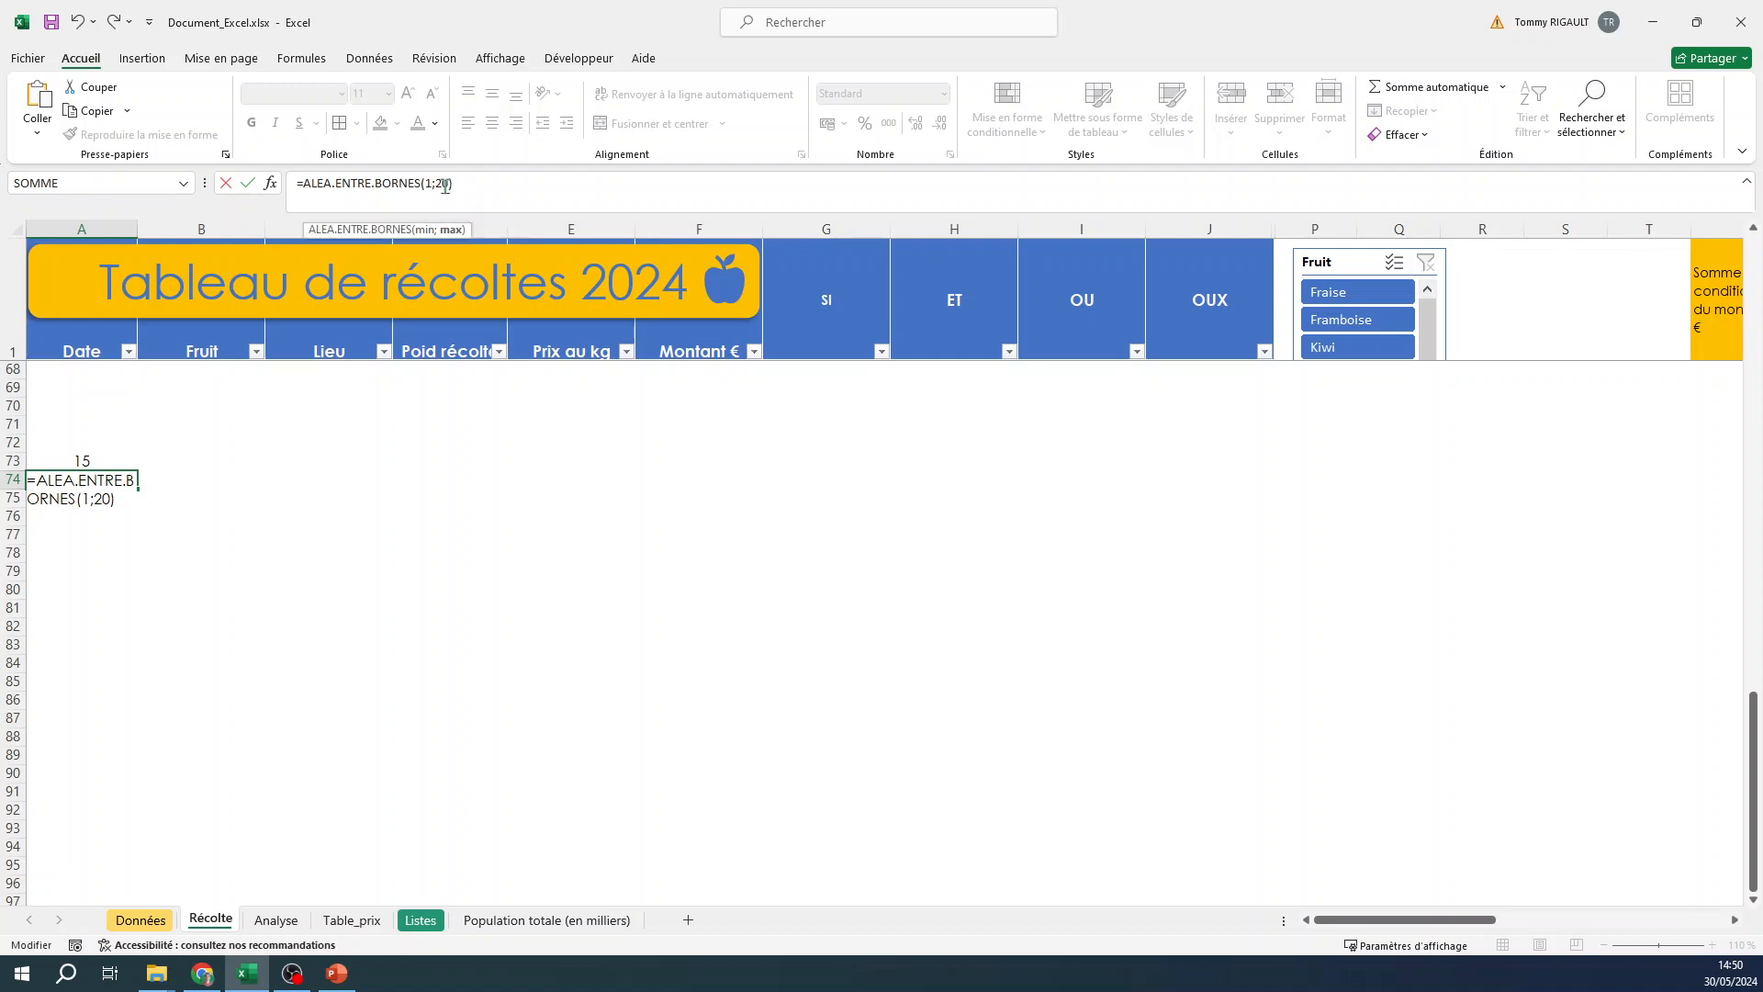
key(ctrl+Return)
Re-enter the unchanged ALEA.ENTRE.BORNES formula in A74 repeatedly to draw new integers between 1 and 20.
click(555, 198)
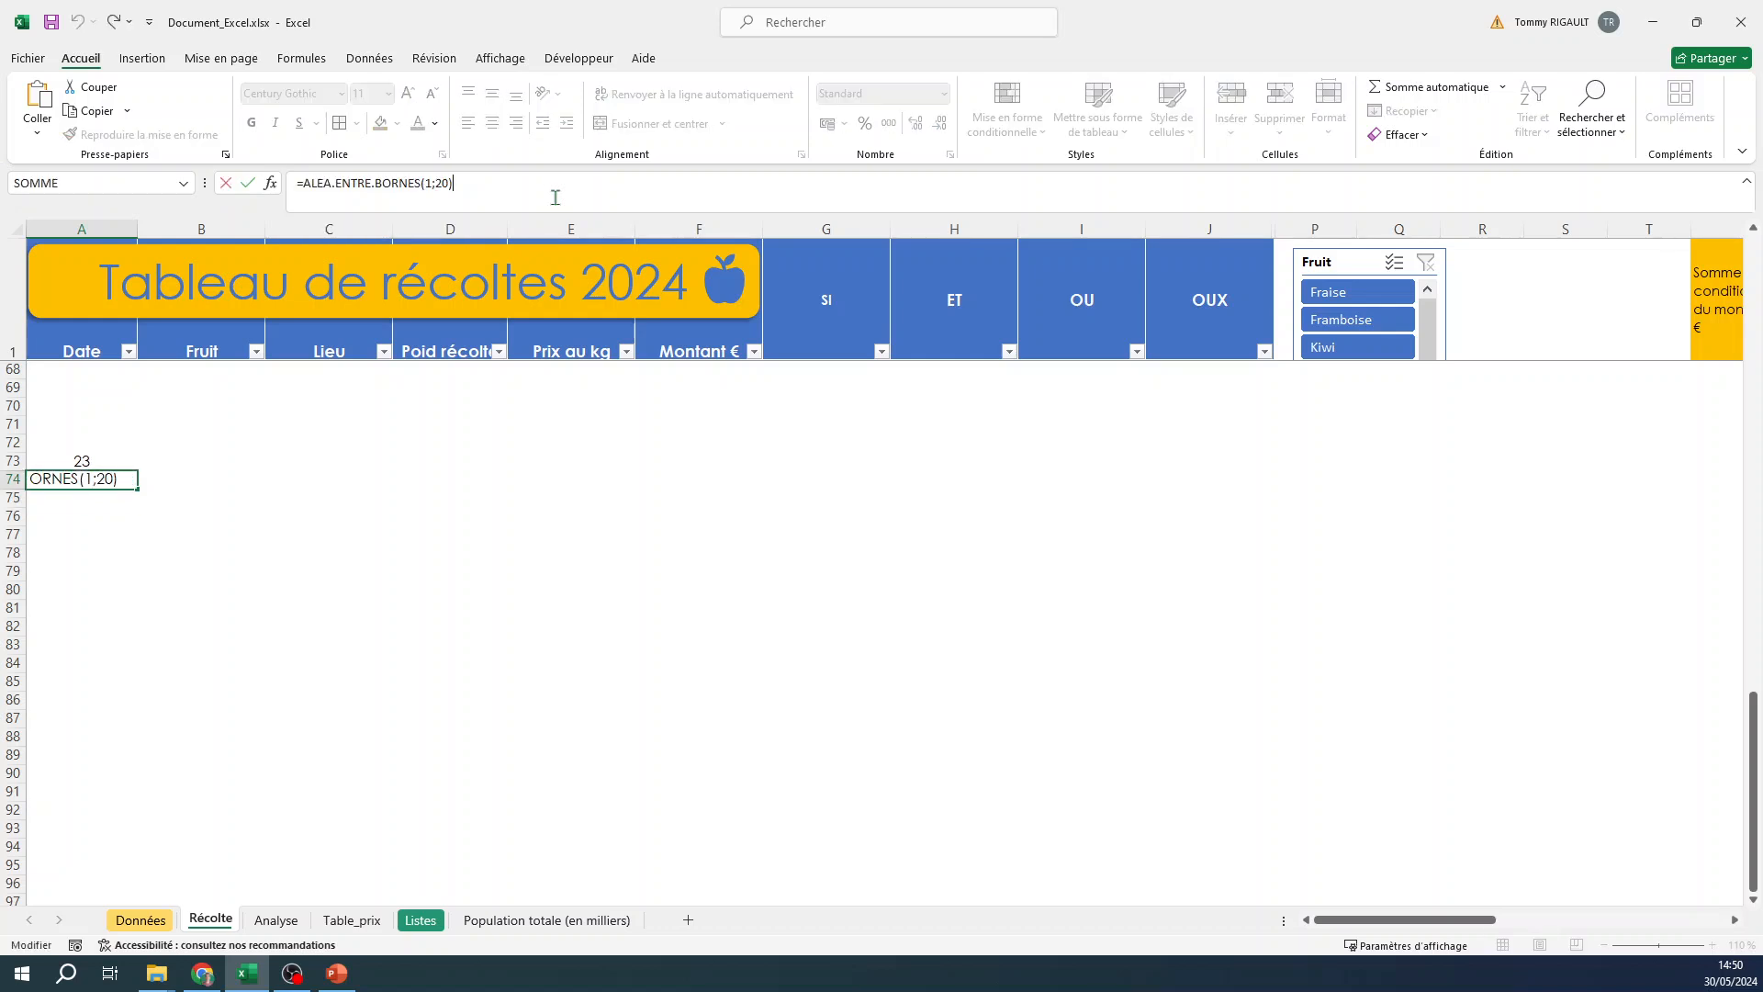
key(ctrl+Return)
click(556, 198)
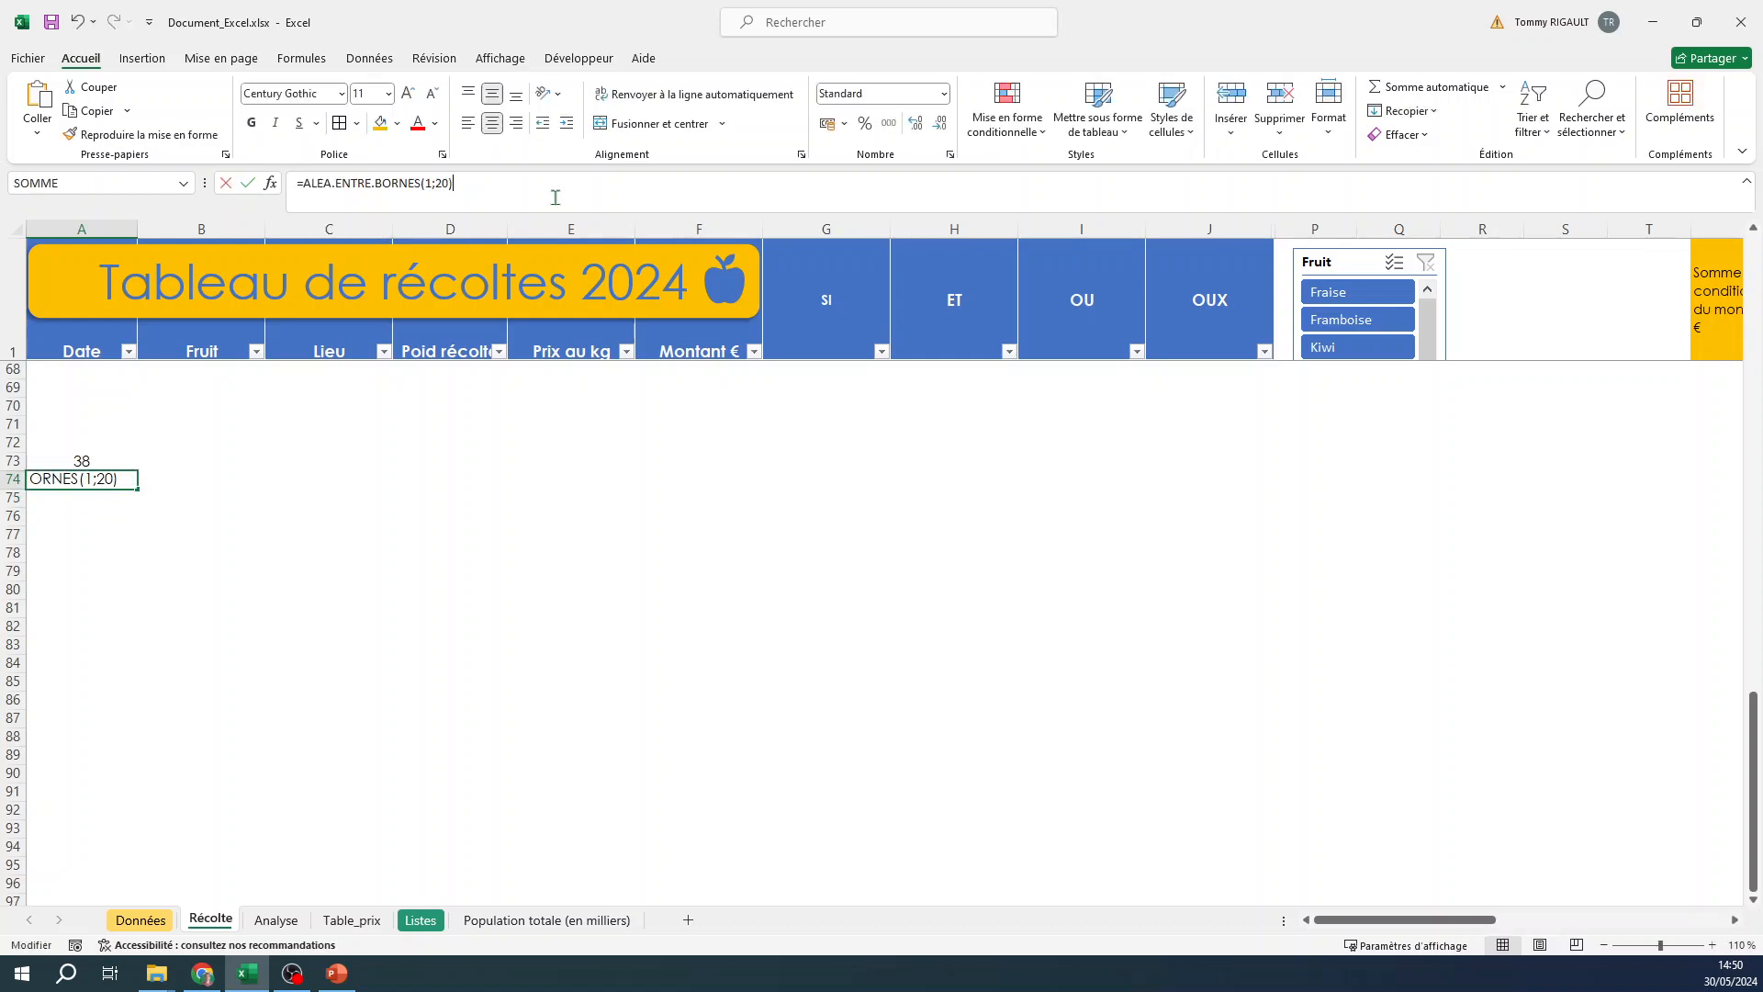
key(ctrl+Return)
click(556, 198)
key(Return)
key(Up)
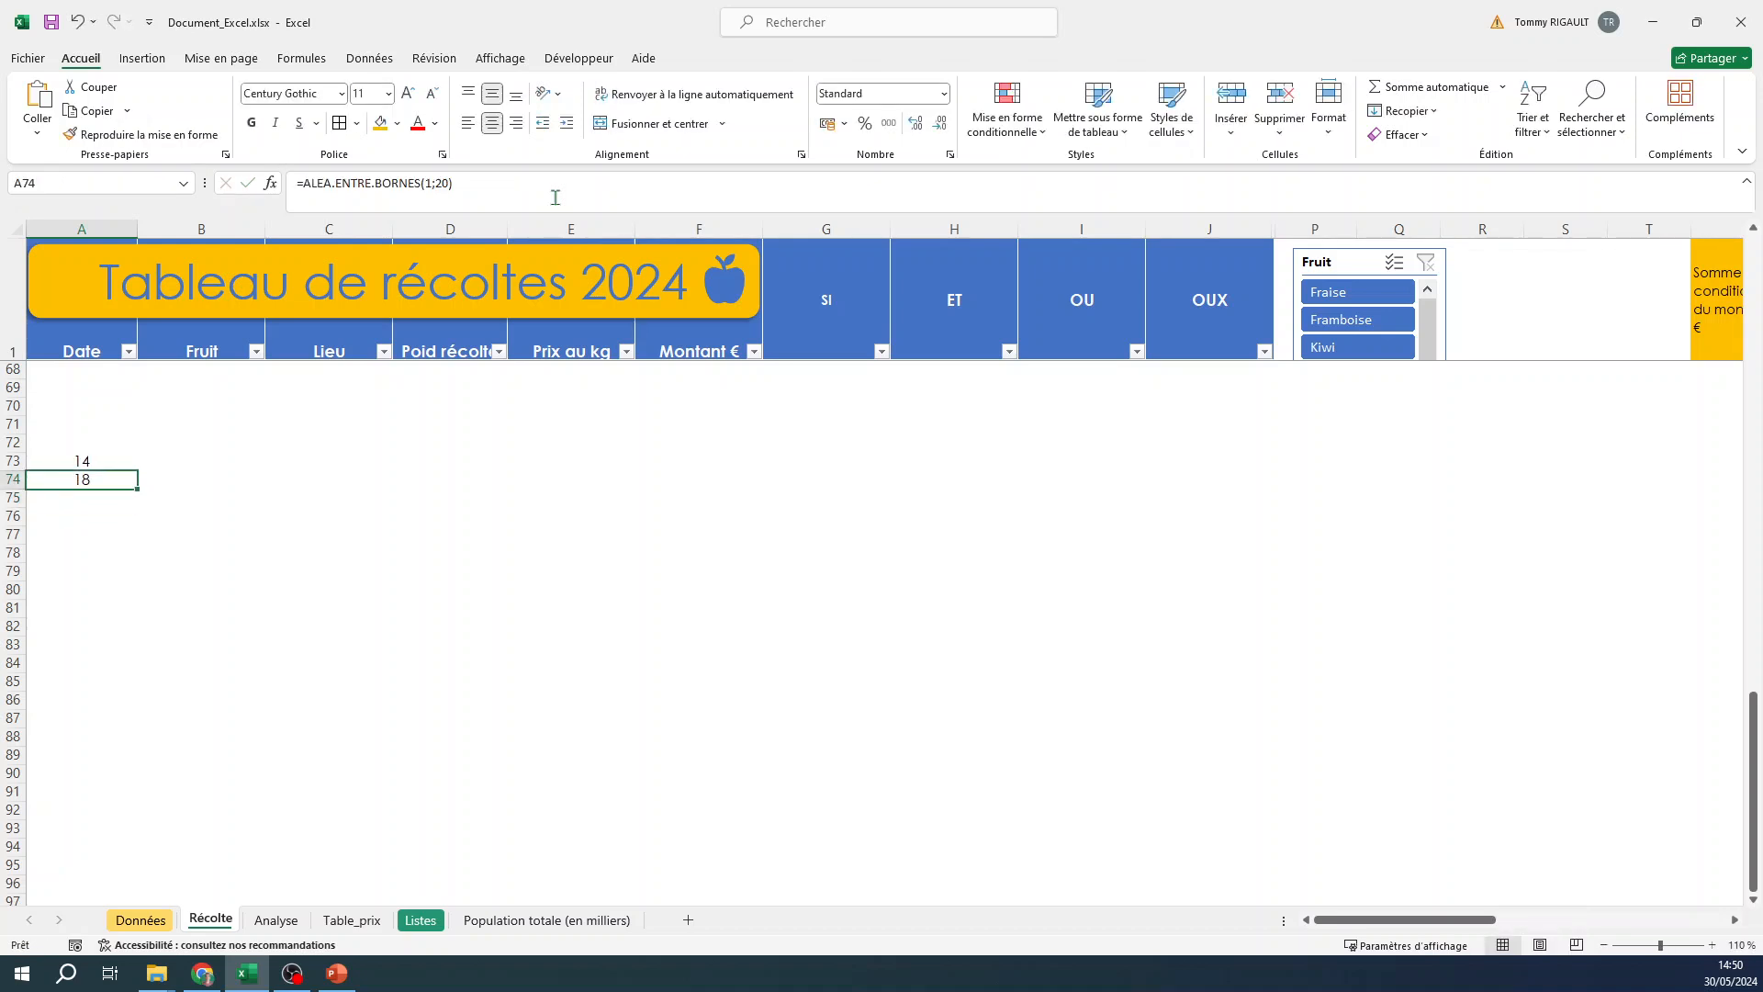
click(555, 197)
key(Return)
key(Up)
click(556, 198)
key(Return)
key(Up)
click(556, 197)
key(Return)
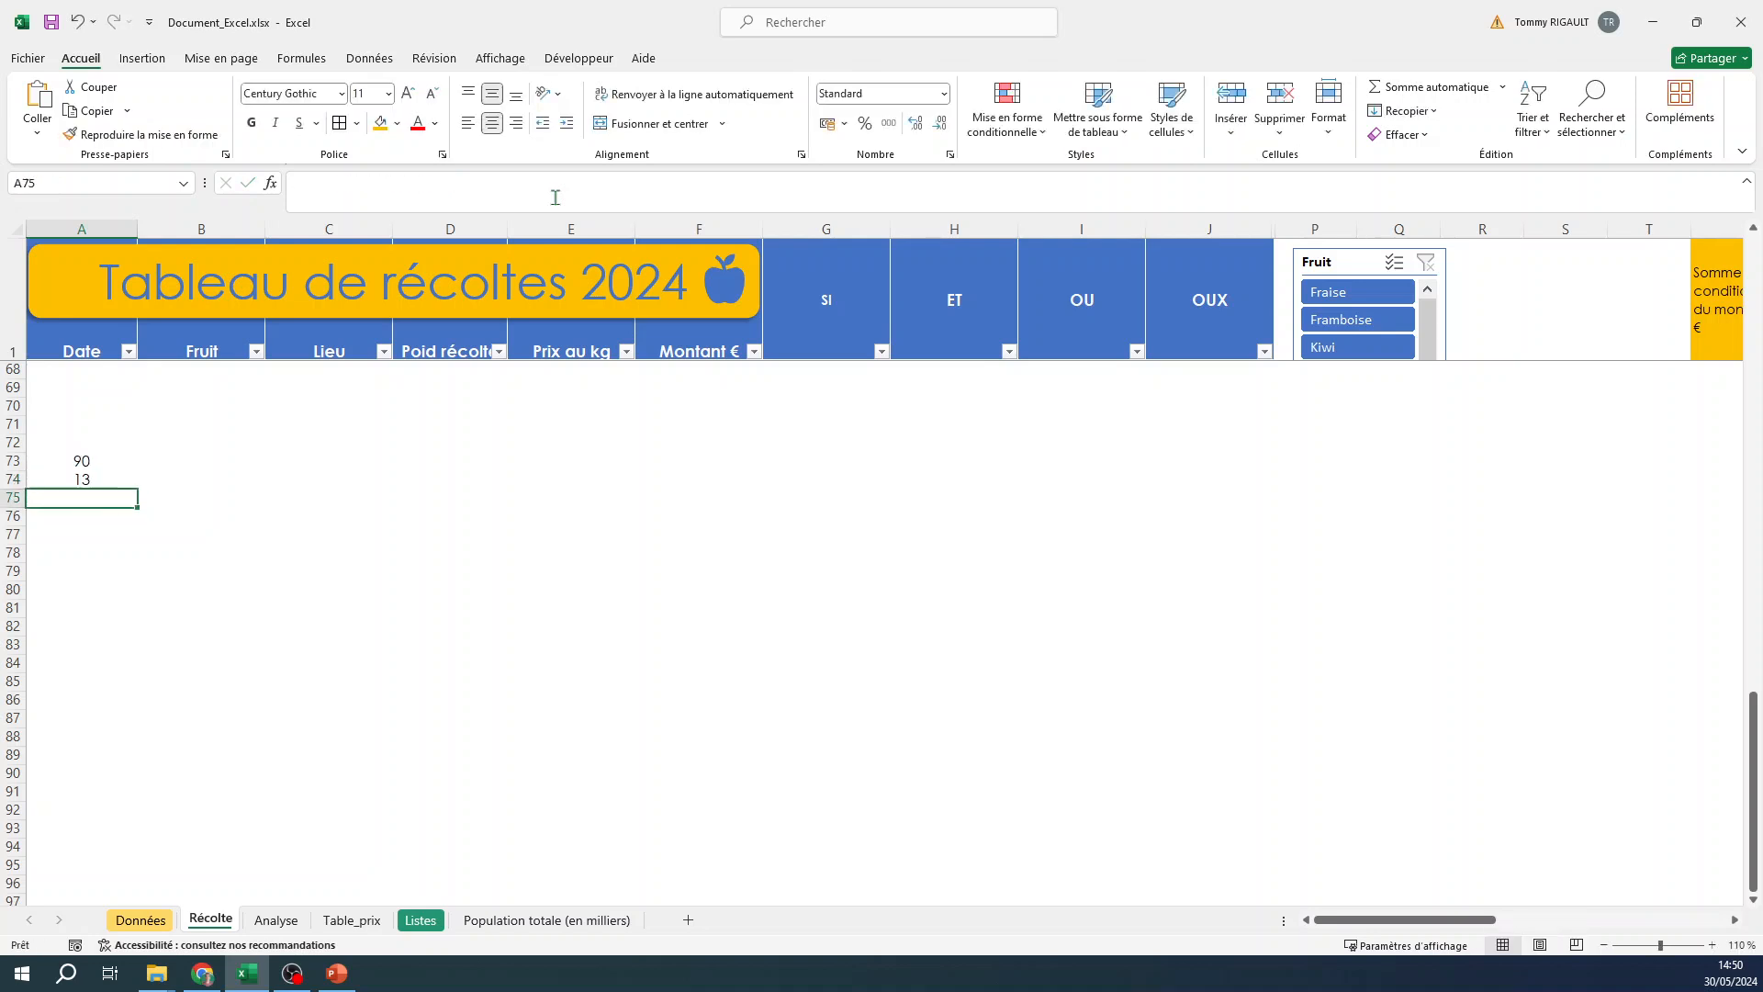
key(Up)
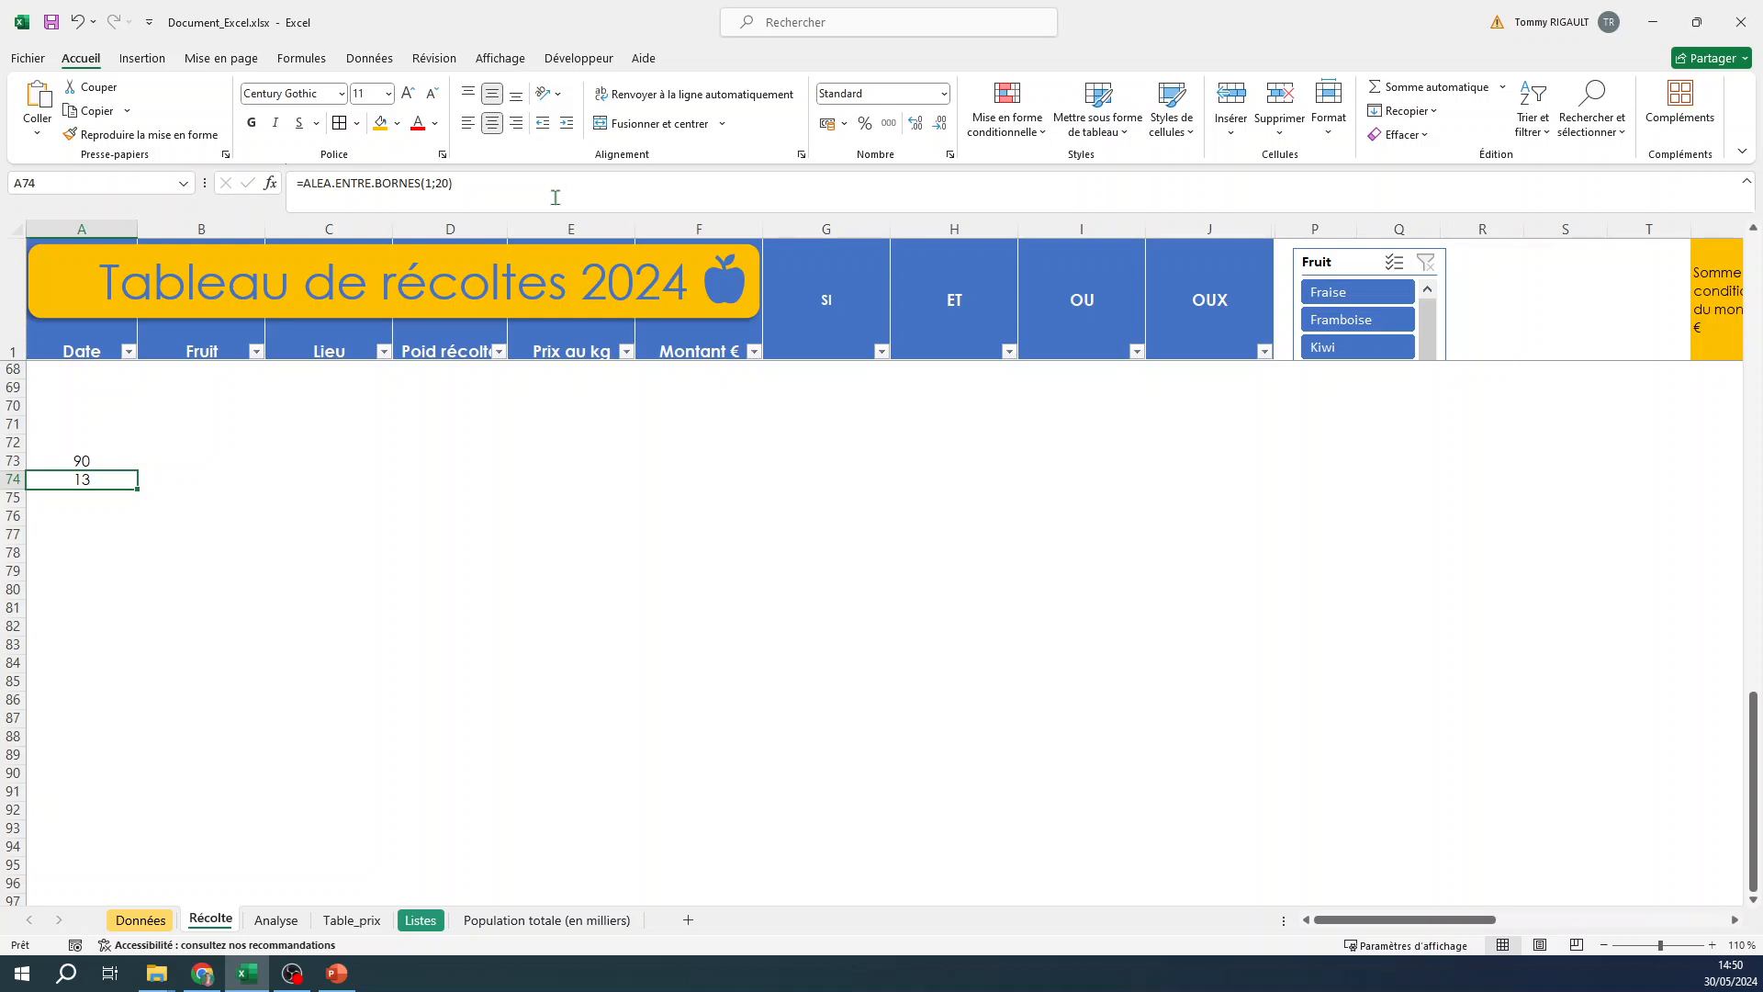
Recalculate A74 twice more and compare its ALEA.ENTRE.BORNES formula with the ALEA formula in A73.
click(513, 194)
key(Return)
key(Up)
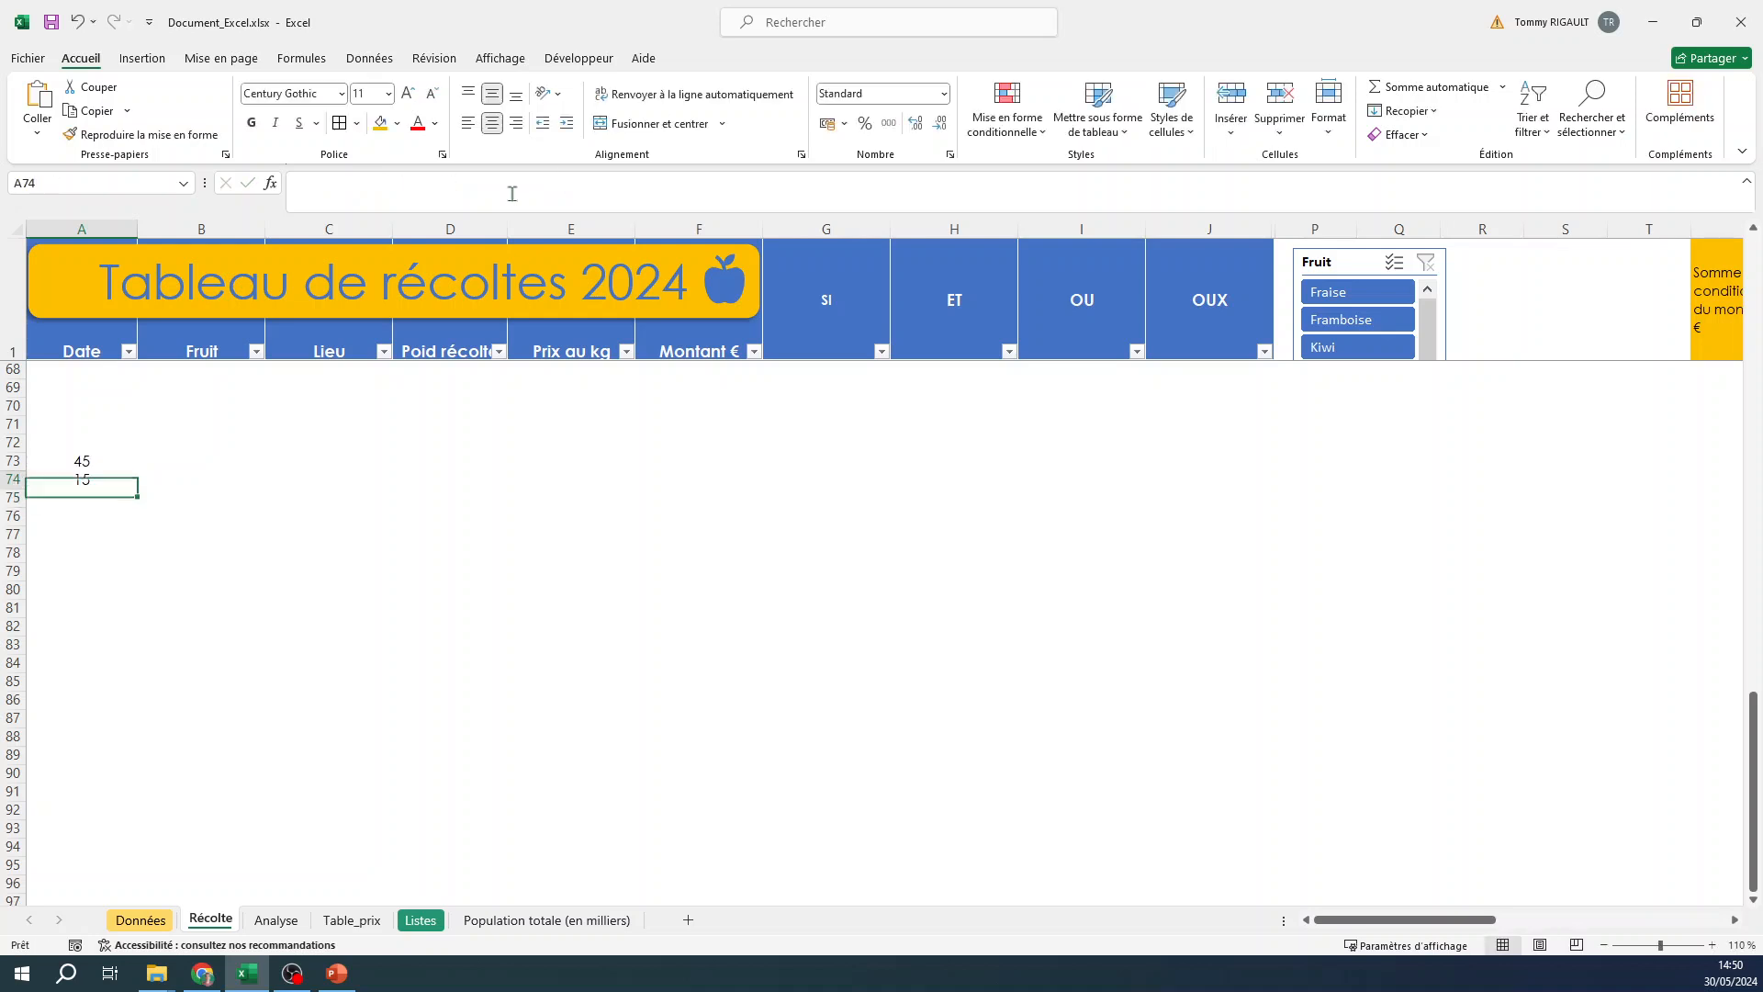
key(Down)
key(Up)
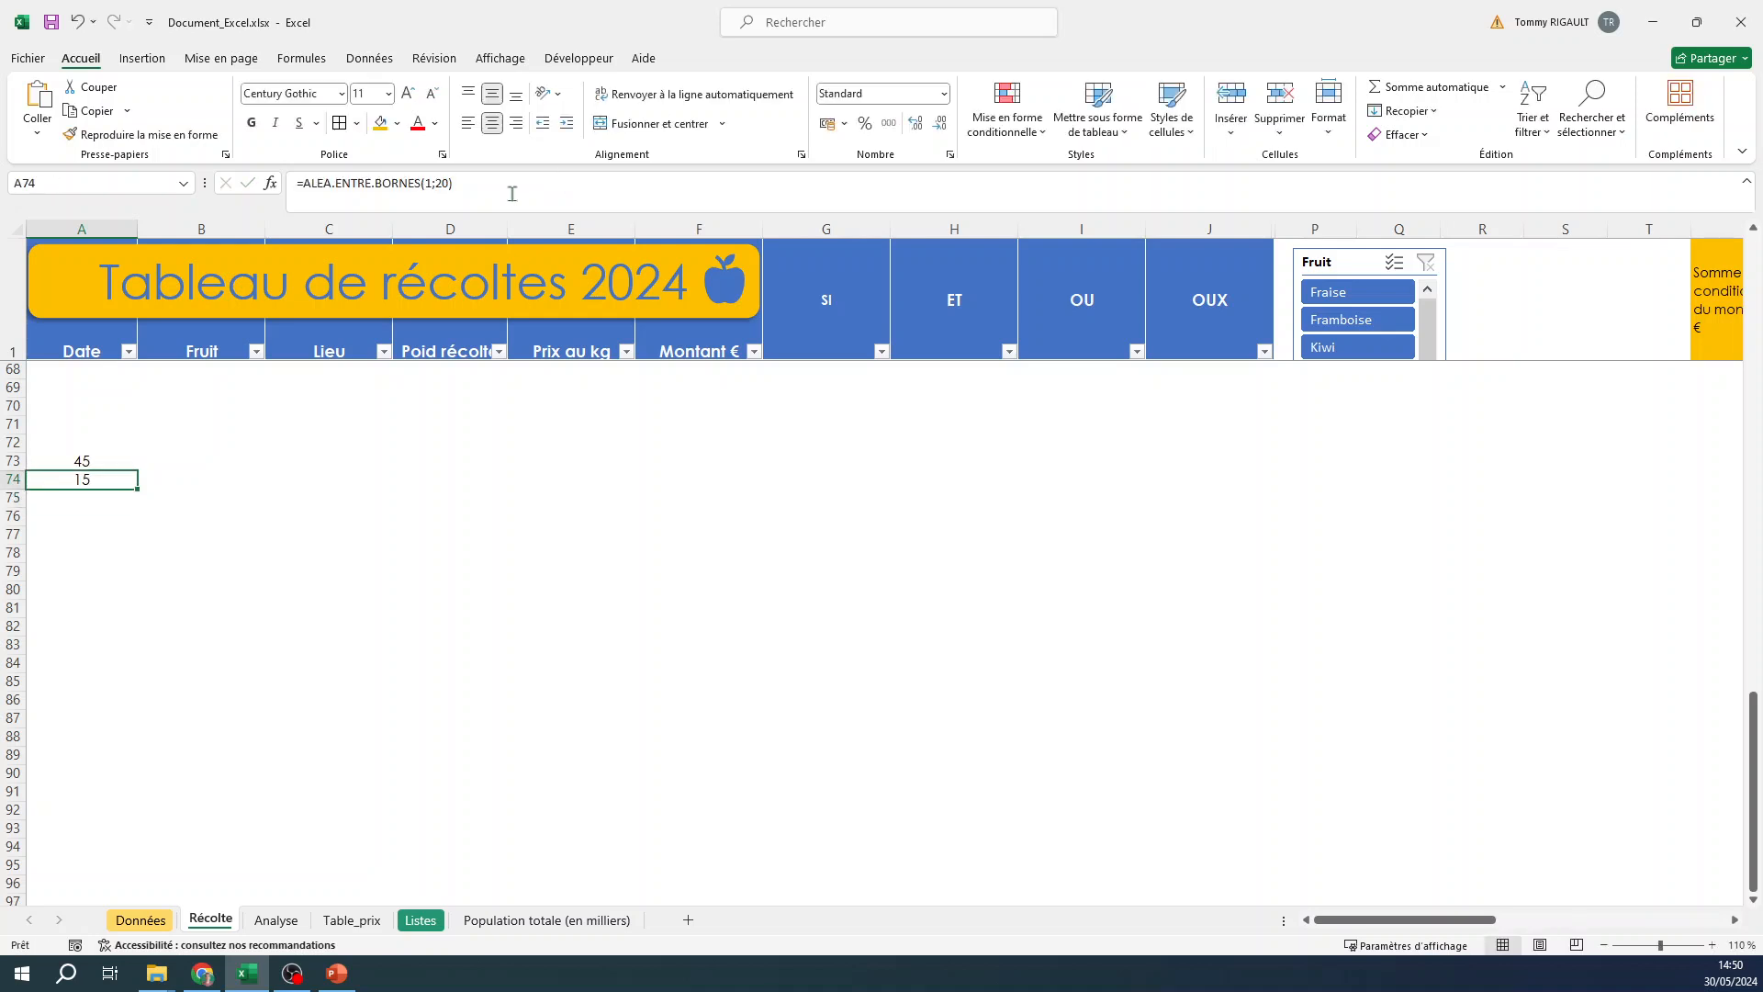
click(513, 193)
key(Return)
key(Up)
key(Up)
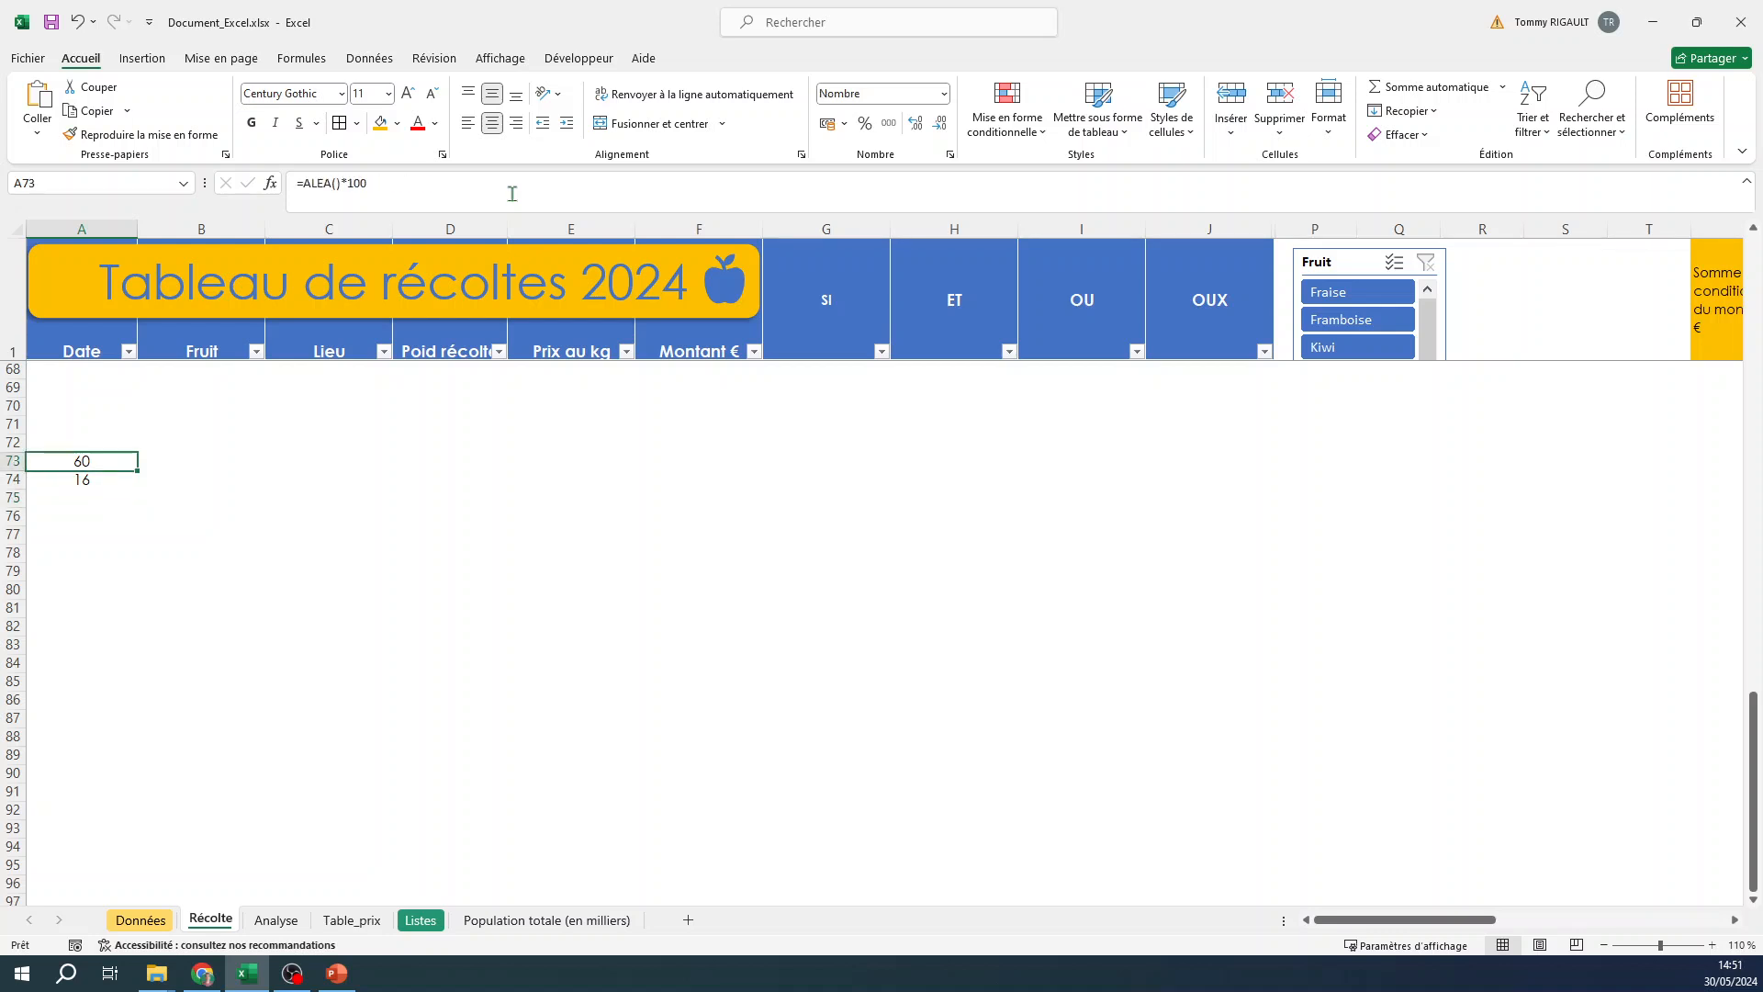
key(Down)
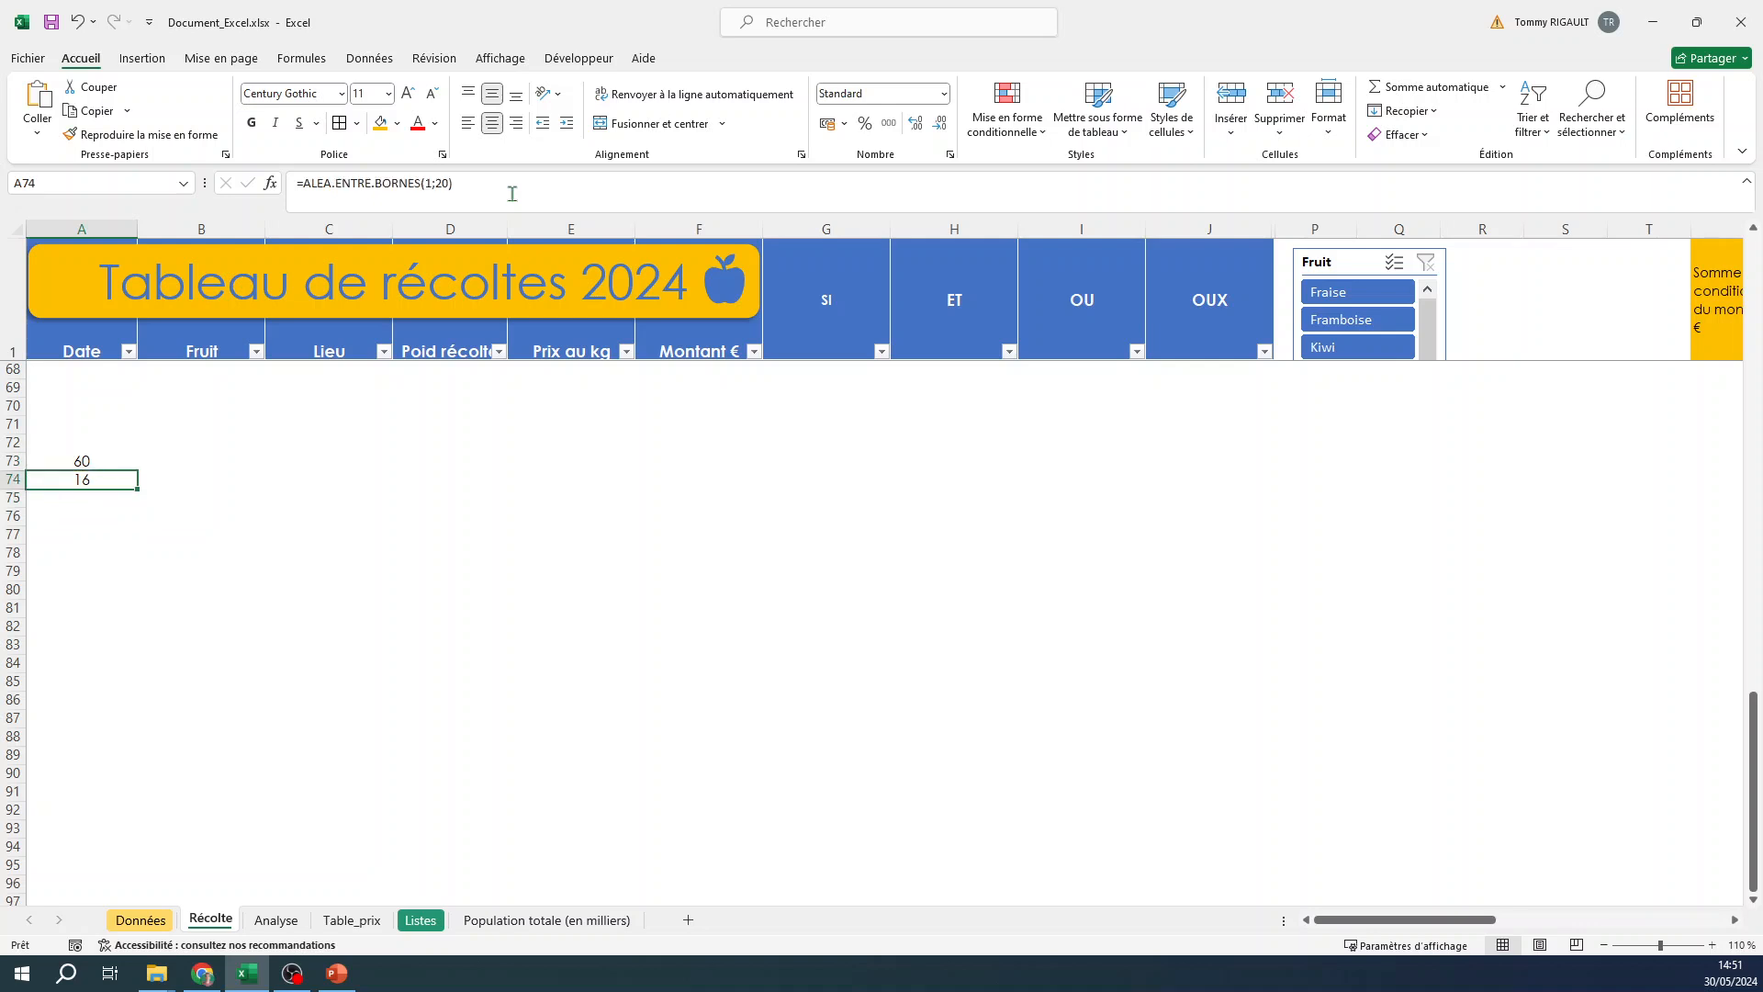